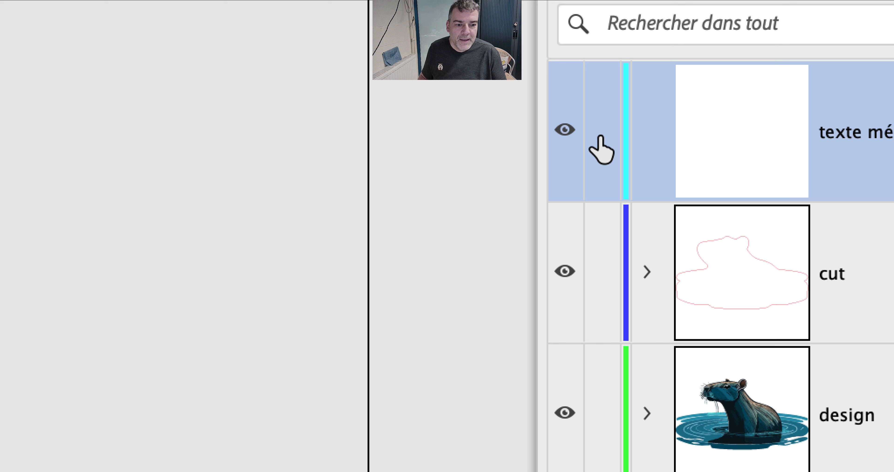
# Step: Toggle the lock on all layers except texte médaillon, leaving those other layers locked
pyautogui.keyDown('alt'); pyautogui.click(600, 137); pyautogui.keyUp('alt')
pyautogui.keyDown('alt'); pyautogui.click(601, 137); pyautogui.keyUp('alt')
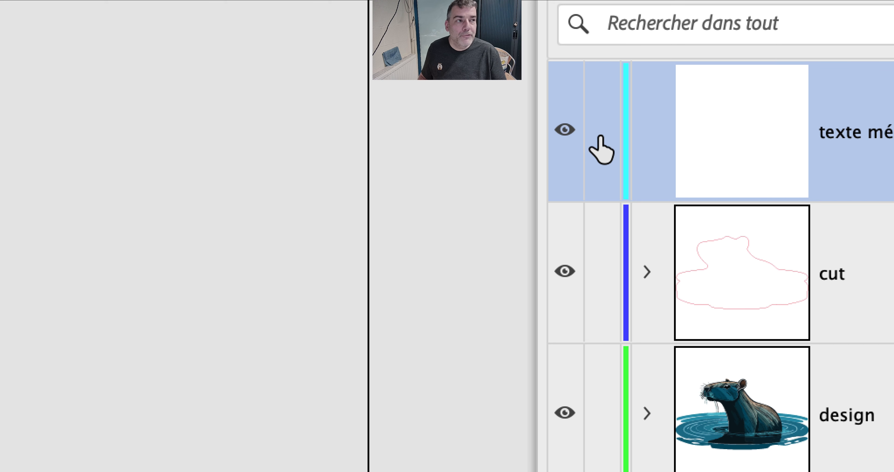
pyautogui.keyDown('alt'); pyautogui.click(601, 137); pyautogui.keyUp('alt')
pyautogui.keyDown('alt'); pyautogui.click(601, 137); pyautogui.keyUp('alt')
pyautogui.keyDown('alt'); pyautogui.click(600, 137); pyautogui.keyUp('alt')
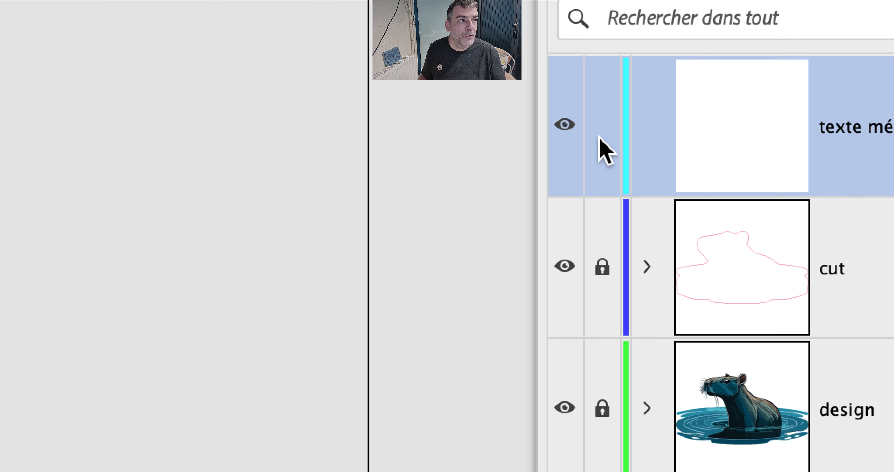
pyautogui.keyDown('alt'); pyautogui.click(600, 137); pyautogui.keyUp('alt')
pyautogui.keyDown('alt'); pyautogui.click(601, 137); pyautogui.keyUp('alt')
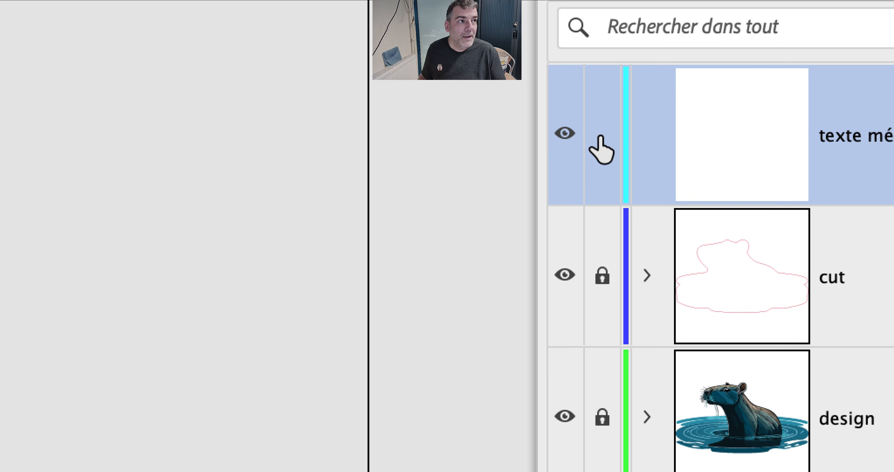
pyautogui.keyDown('alt'); pyautogui.click(600, 137); pyautogui.keyUp('alt')
pyautogui.keyDown('alt'); pyautogui.click(601, 137); pyautogui.keyUp('alt')
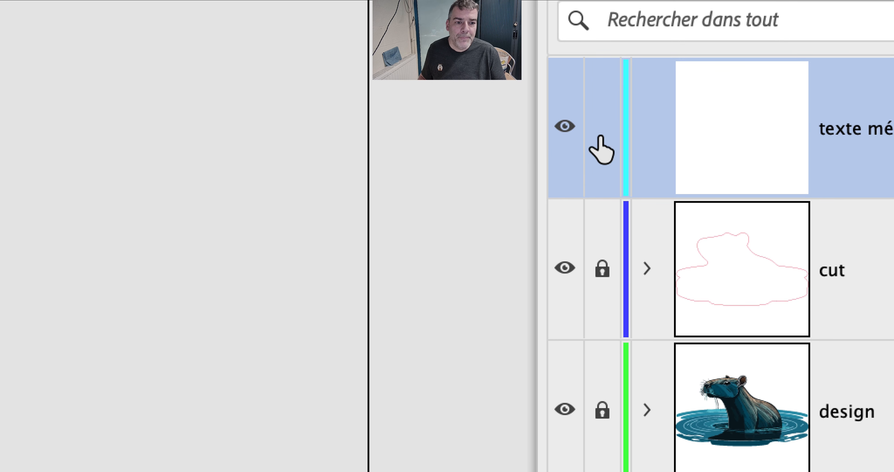
pyautogui.keyDown('alt'); pyautogui.click(601, 137); pyautogui.keyUp('alt')
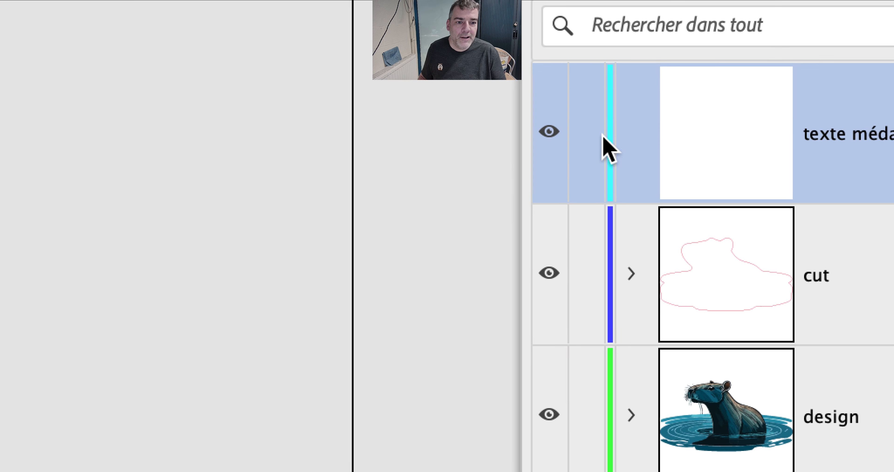
pyautogui.keyDown('alt'); pyautogui.click(364, 134); pyautogui.keyUp('alt')
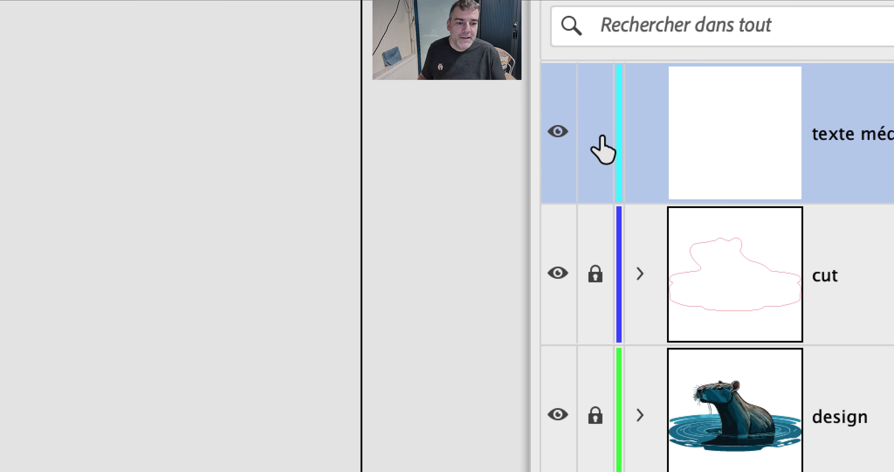
pyautogui.keyDown('alt'); pyautogui.click(600, 139); pyautogui.keyUp('alt')
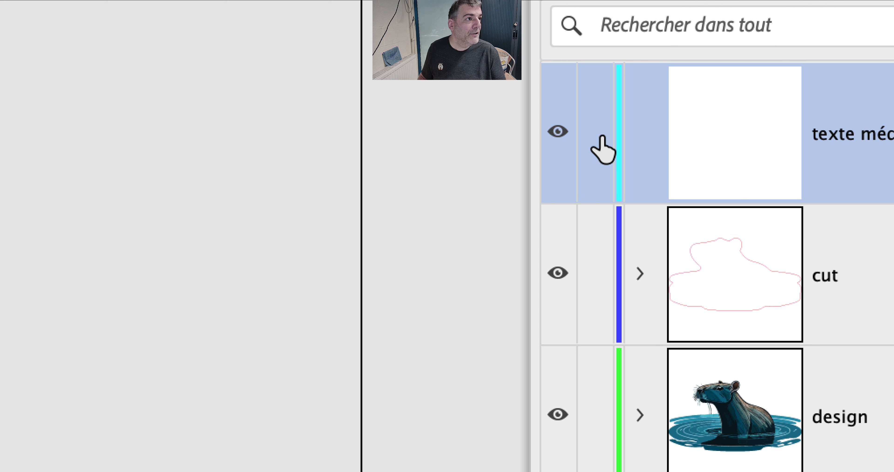
pyautogui.keyDown('alt'); pyautogui.click(601, 138); pyautogui.keyUp('alt')
pyautogui.keyDown('alt'); pyautogui.click(601, 139); pyautogui.keyUp('alt')
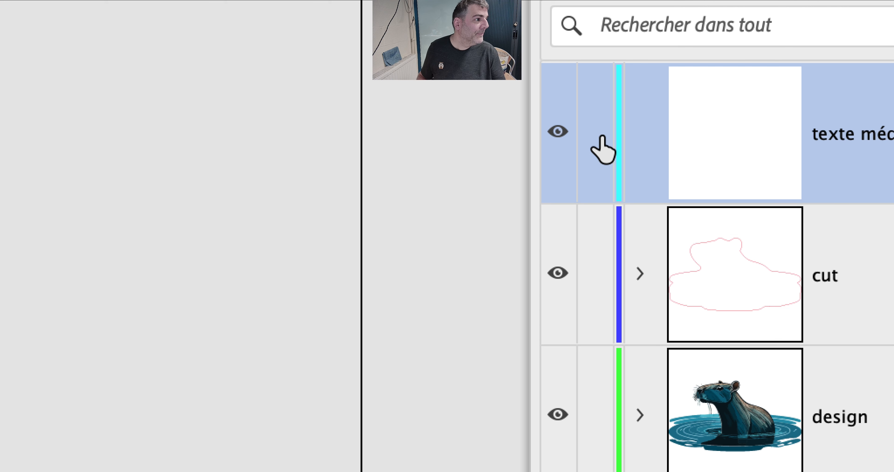
pyautogui.keyDown('alt'); pyautogui.click(600, 138); pyautogui.keyUp('alt')
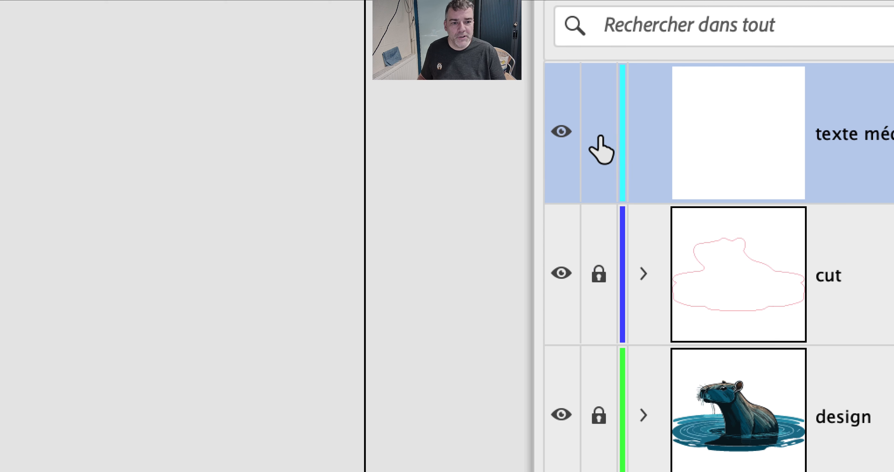
# Step: Hide all layers except texte médaillon, and show them all again
pyautogui.keyDown('alt'); pyautogui.click(560, 132); pyautogui.keyUp('alt')
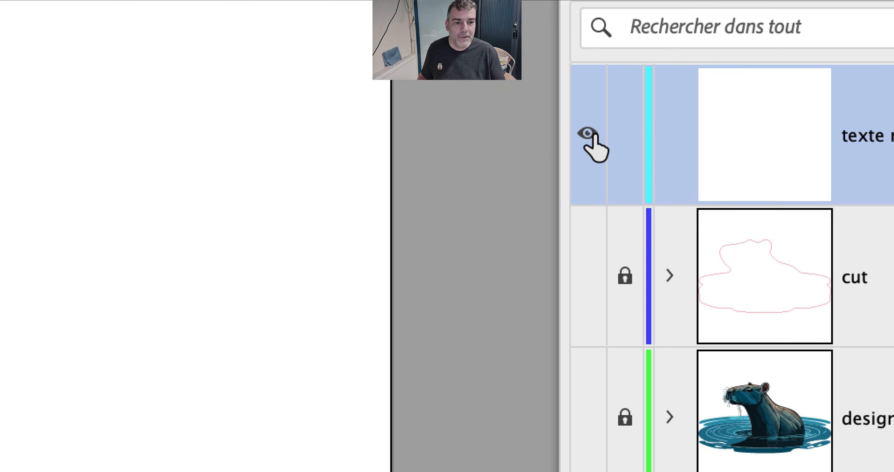
pyautogui.keyDown('alt'); pyautogui.click(593, 137); pyautogui.keyUp('alt')
pyautogui.keyDown('alt'); pyautogui.click(592, 137); pyautogui.keyUp('alt')
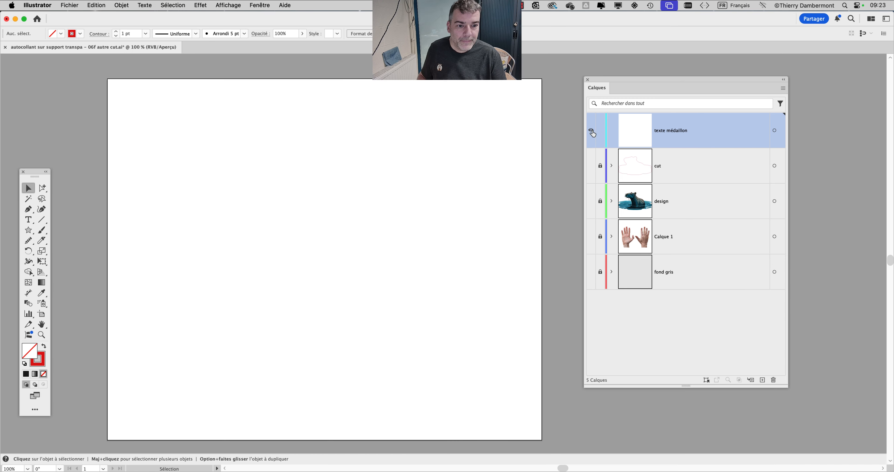
pyautogui.keyDown('alt'); pyautogui.click(593, 133); pyautogui.keyUp('alt')
pyautogui.keyDown('alt'); pyautogui.click(593, 133); pyautogui.keyUp('alt')
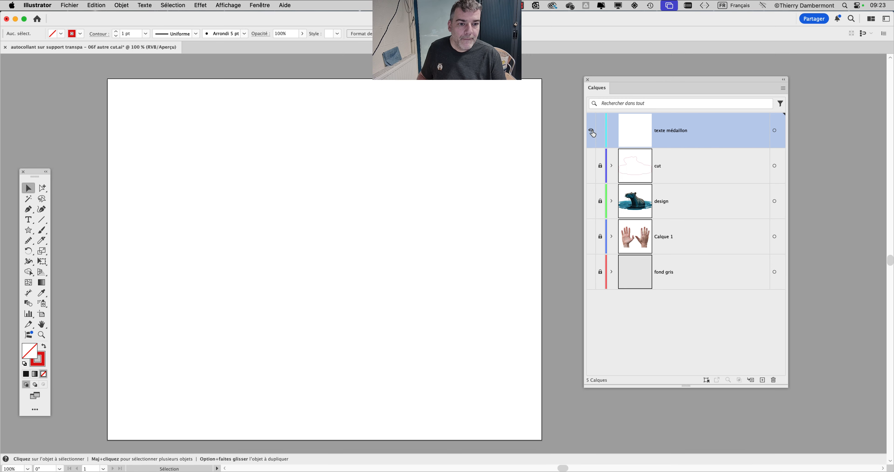
pyautogui.keyDown('alt'); pyautogui.click(593, 133); pyautogui.keyUp('alt')
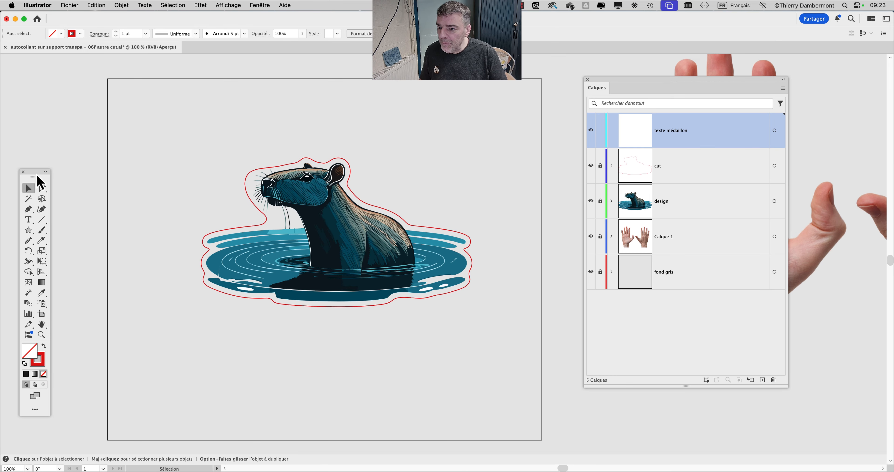
# Step: Draw a circle about 213 mm in diameter around the capybara on the texte médaillon layer with the Ellipse tool
pyautogui.moveTo(39, 177); pyautogui.dragTo(138, 113)
pyautogui.click(127, 167)
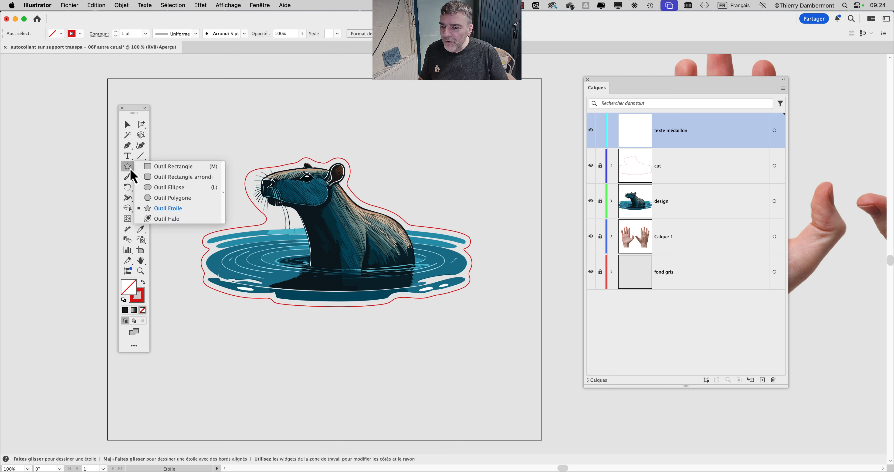
pyautogui.click(164, 187)
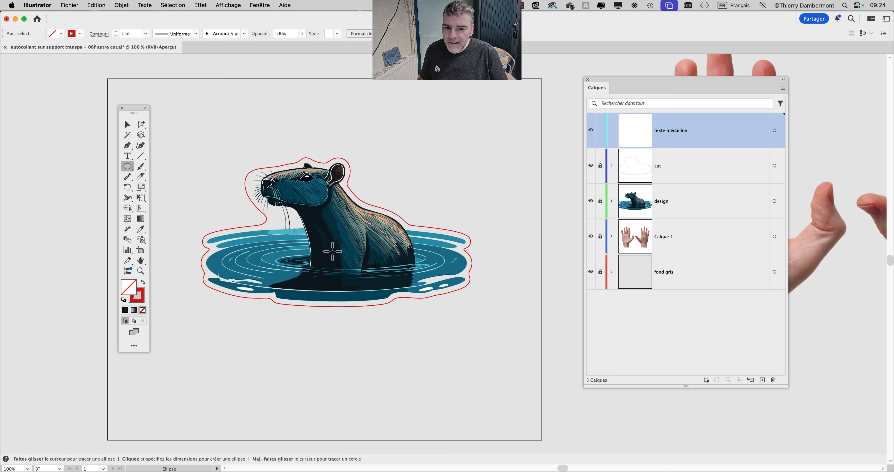
pyautogui.moveTo(333, 250); pyautogui.dragTo(489, 347)
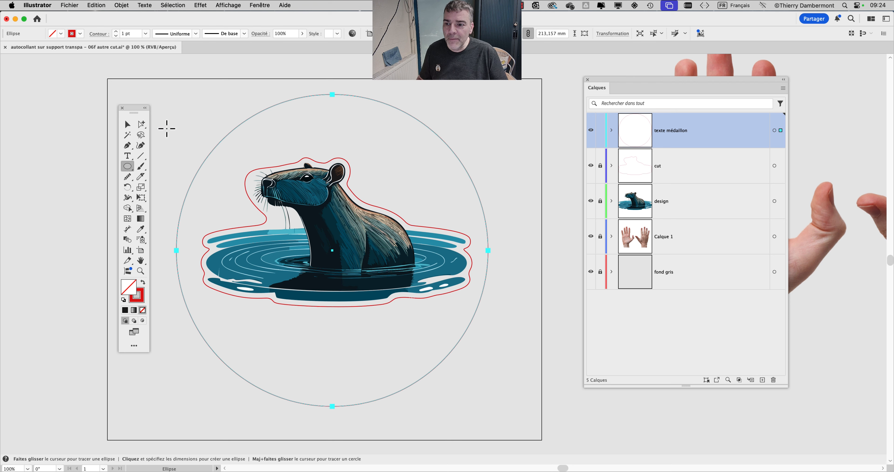
pyautogui.click(129, 126)
pyautogui.click(251, 175)
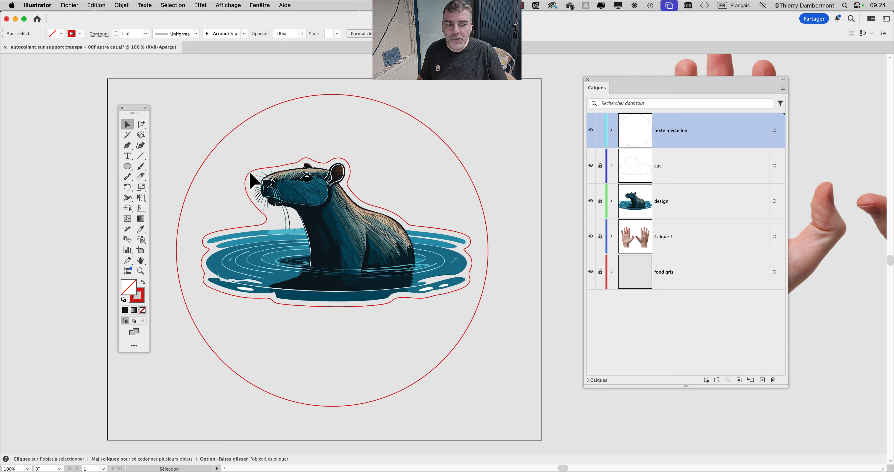
# Step: Hide the cut layer, select the circle and move the tool palette clear of the artwork
pyautogui.click(591, 166)
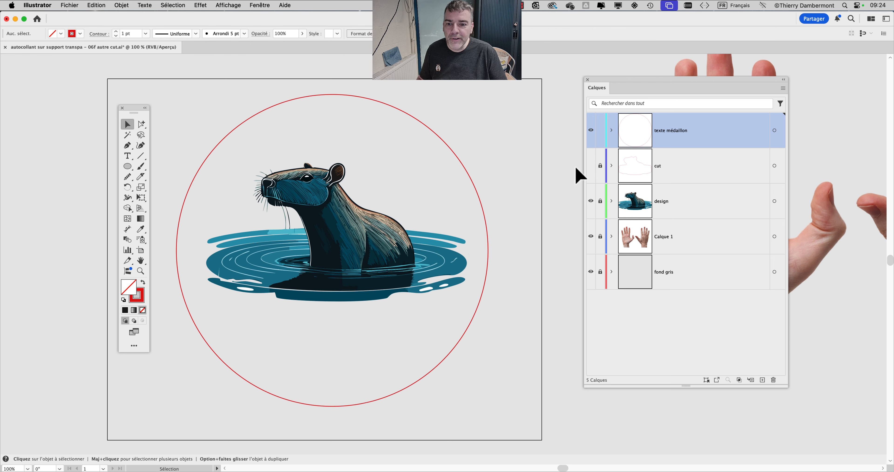
pyautogui.click(267, 108)
pyautogui.moveTo(129, 112); pyautogui.dragTo(54, 98)
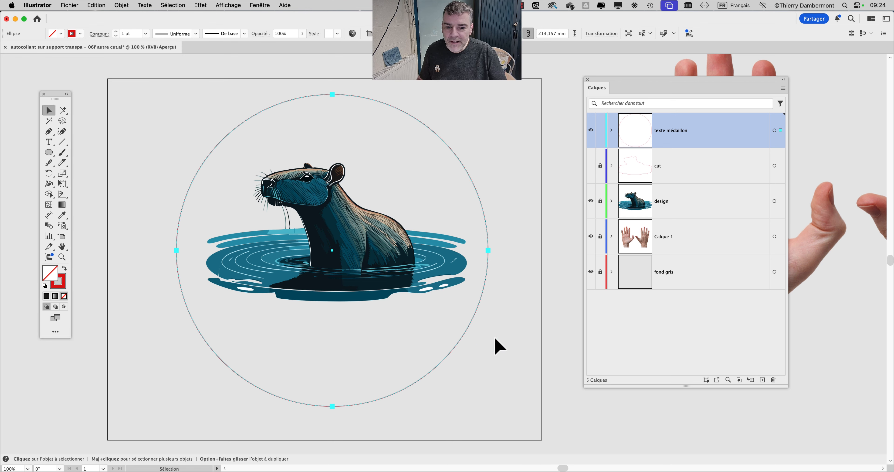
# Step: Enlarge the artboard on all sides with the Artboard tool to leave ample margin around the circle
pyautogui.moveTo(462, 334)
pyautogui.mouseDown()
pyautogui.moveTo(470, 313)
pyautogui.moveTo(463, 319)
pyautogui.mouseUp()
pyautogui.scroll(-1, 402, 298)
pyautogui.click(62, 236)
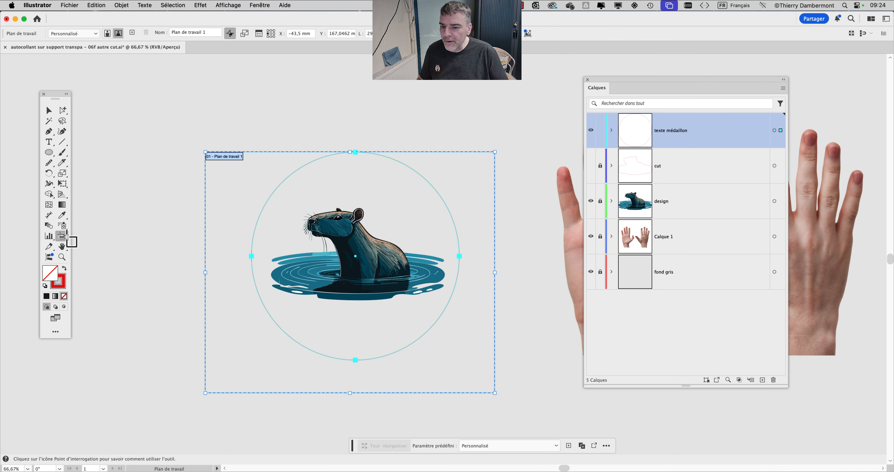
pyautogui.scroll(-2, 267, 243)
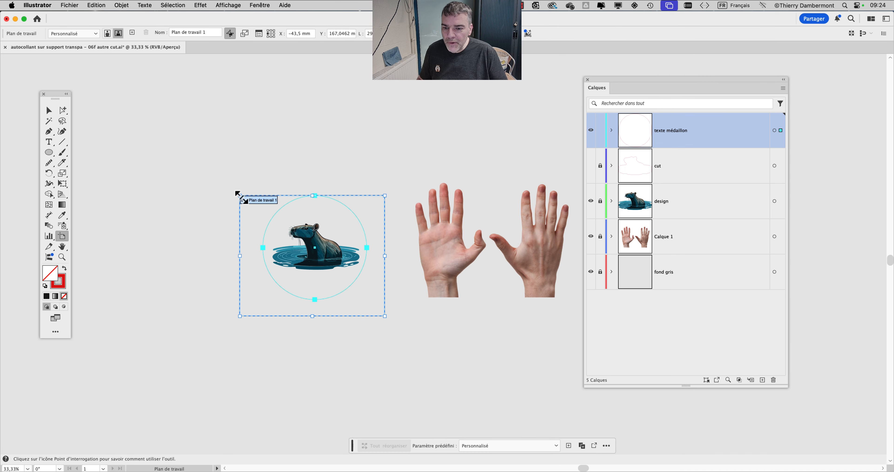
pyautogui.moveTo(237, 193); pyautogui.dragTo(192, 122)
pyautogui.moveTo(387, 319); pyautogui.dragTo(453, 384)
pyautogui.click(49, 111)
pyautogui.click(128, 187)
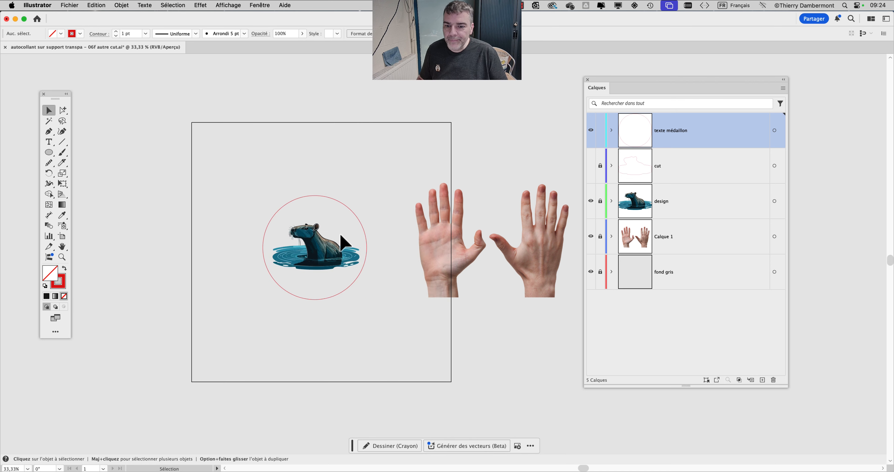
# Step: Convert the circle to a type path starting at its upper left and replace the placeholder with "Bienvenue dans le monde"
pyautogui.scroll(3, 339, 236)
pyautogui.click(303, 126)
pyautogui.press('space')
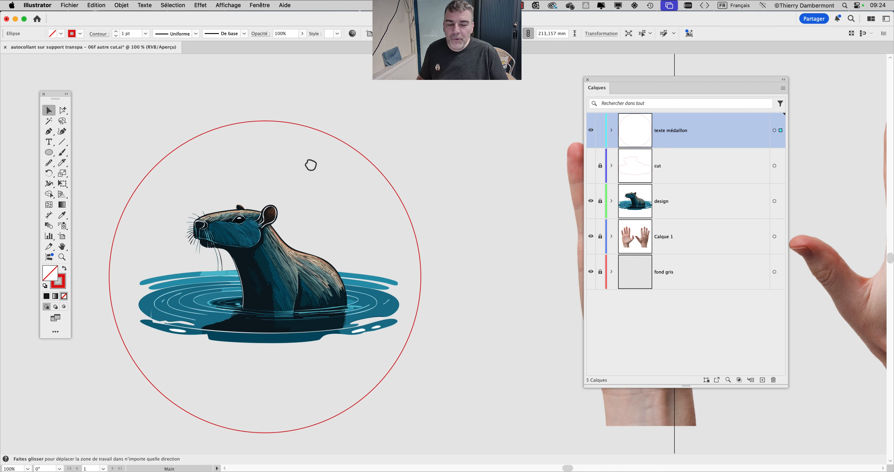
pyautogui.moveTo(311, 165); pyautogui.dragTo(353, 144)
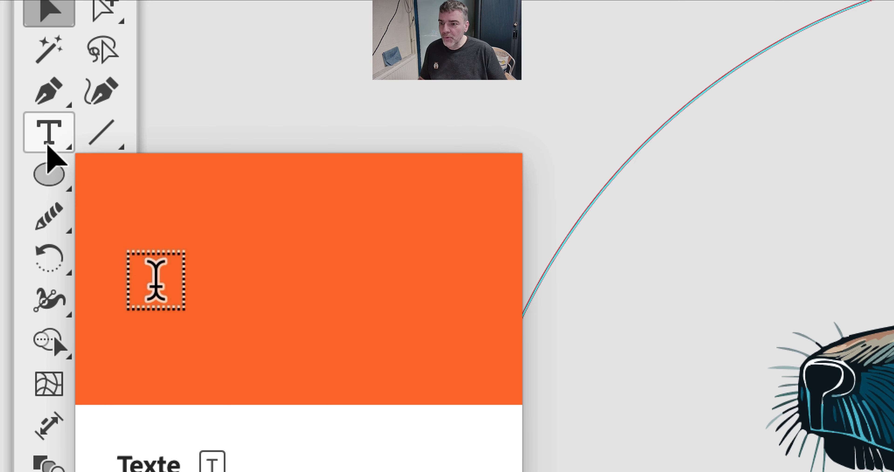
pyautogui.click(49, 144)
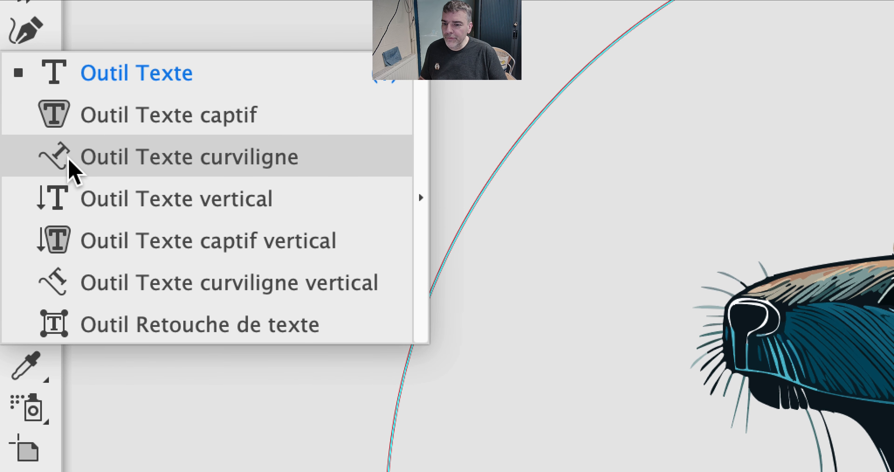
pyautogui.click(139, 218)
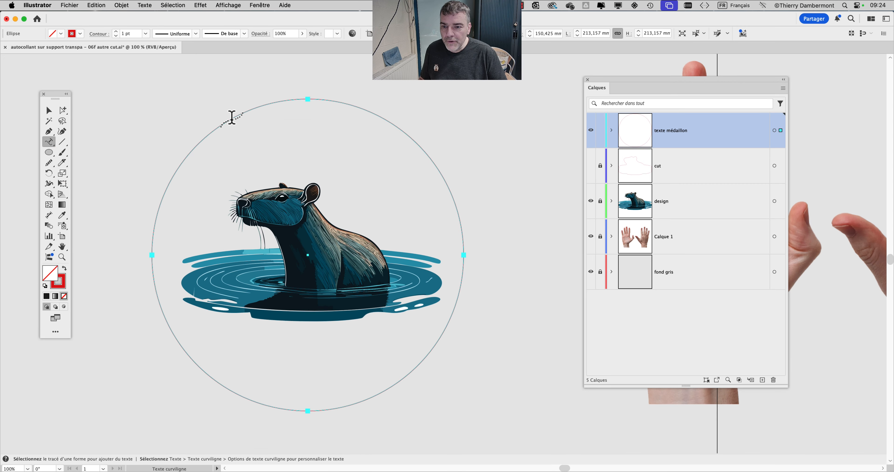
pyautogui.click(232, 117)
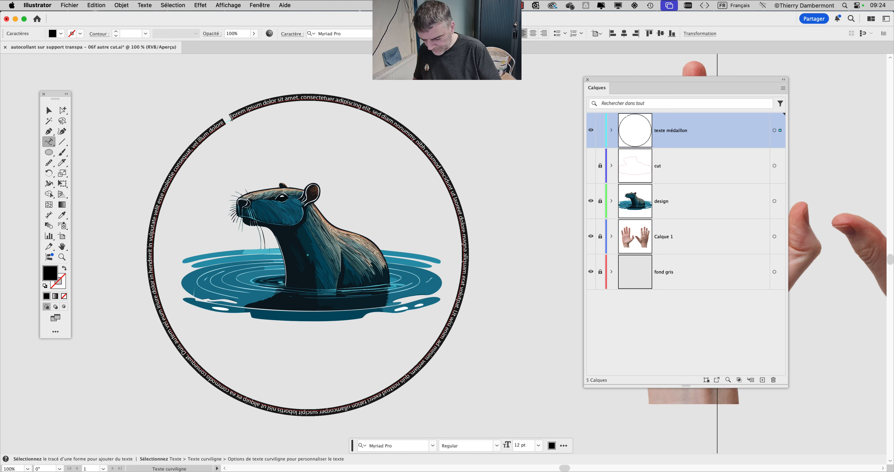
pyautogui.press('BackSpace')
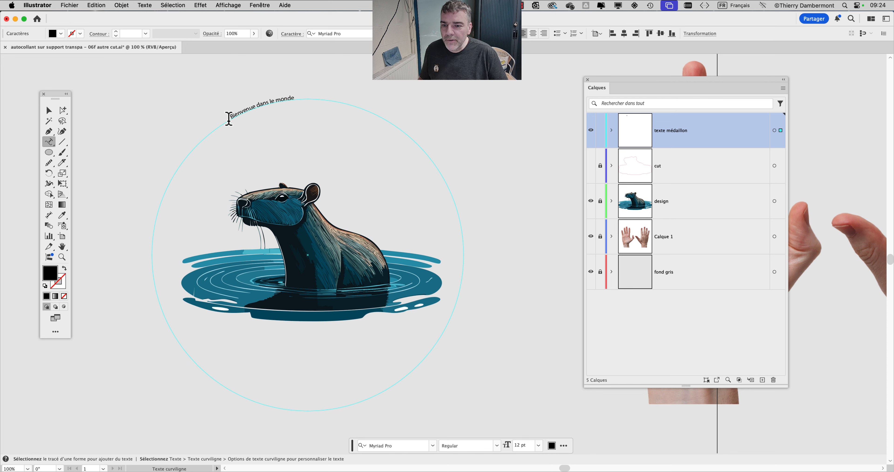
# Step: Set the font size of the whole curved text to 50 pt
pyautogui.press('super+a')
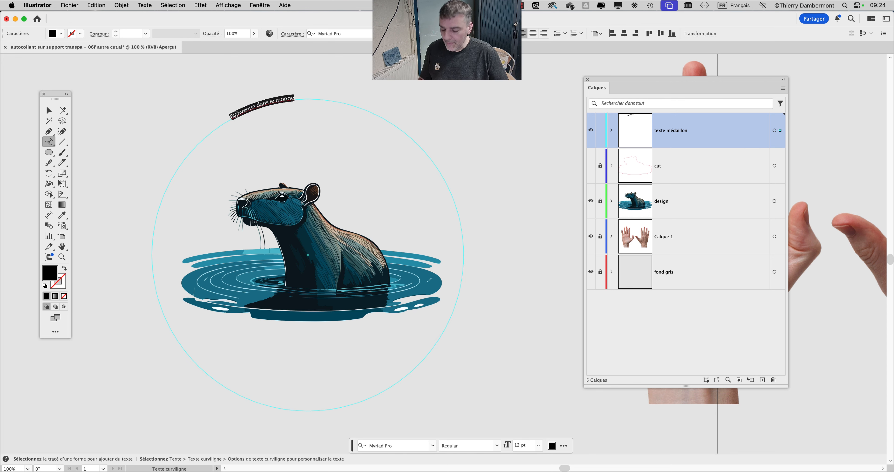
pyautogui.press('super+t')
pyautogui.moveTo(653, 86); pyautogui.dragTo(433, 102)
pyautogui.keyDown('shift'); pyautogui.click(431, 137); pyautogui.keyUp('shift')
pyautogui.keyDown('shift'); pyautogui.click(431, 137); pyautogui.keyUp('shift')
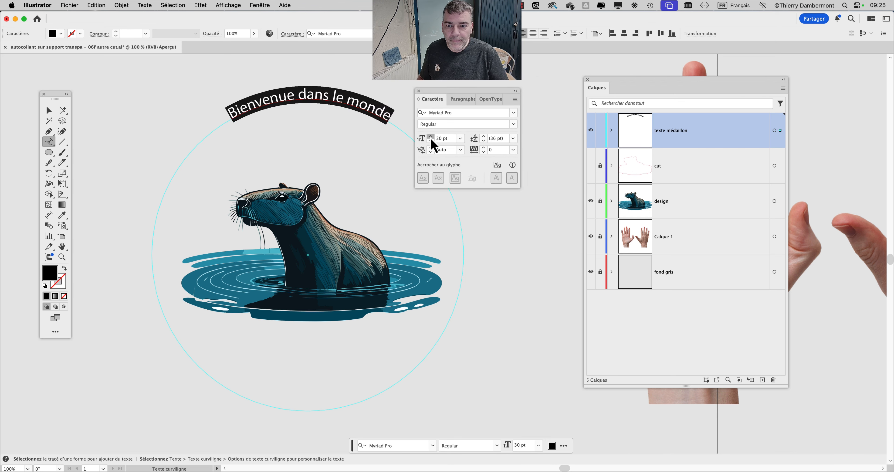
pyautogui.keyDown('shift'); pyautogui.click(430, 137); pyautogui.keyUp('shift')
pyautogui.keyDown('shift'); pyautogui.click(431, 137); pyautogui.keyUp('shift')
pyautogui.moveTo(475, 99); pyautogui.dragTo(561, 97)
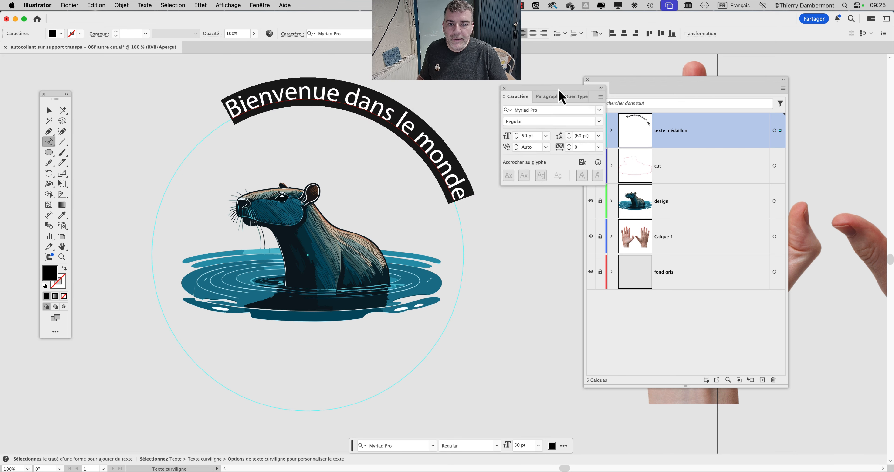
# Step: Move the curved text's end bracket to the circle's left side and shift its start bracket slightly counterclockwise
pyautogui.click(53, 113)
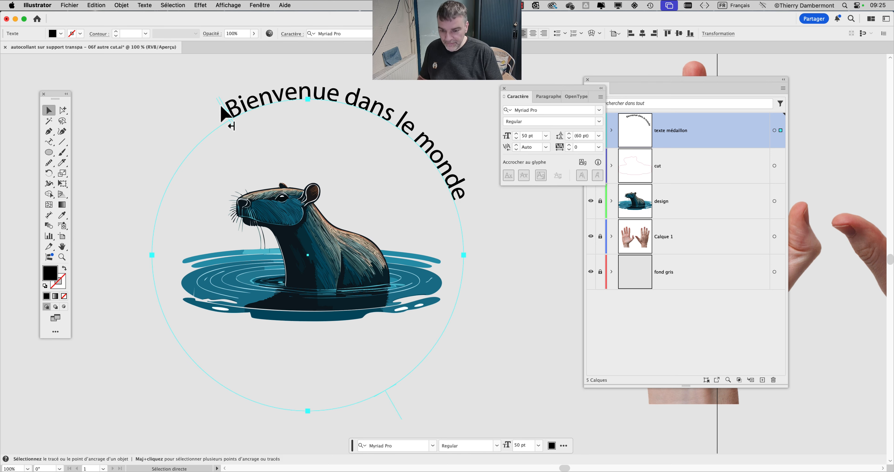
pyautogui.moveTo(221, 105); pyautogui.dragTo(104, 278)
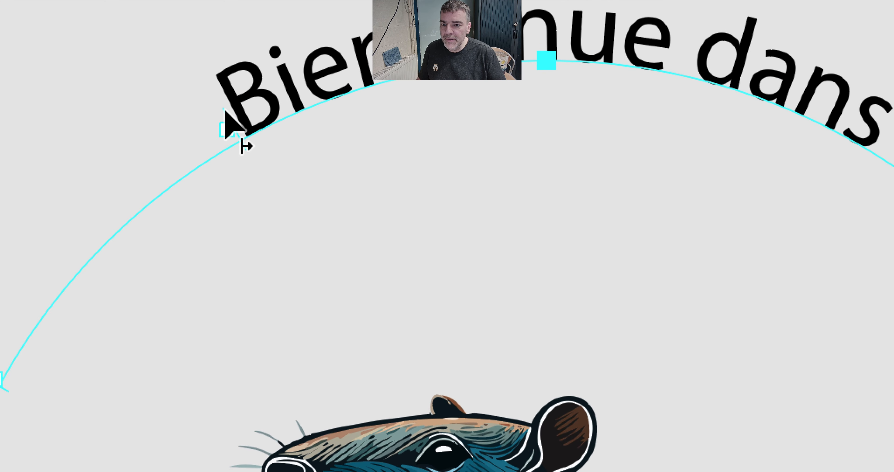
pyautogui.moveTo(225, 113); pyautogui.dragTo(214, 118)
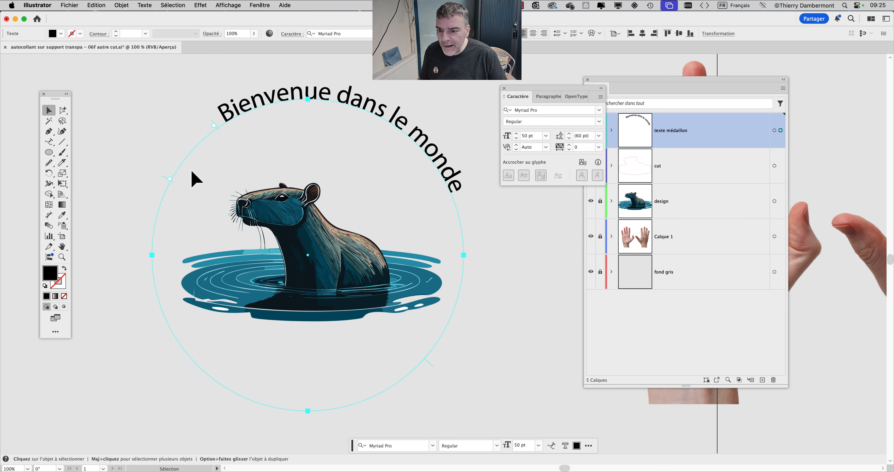
# Step: Change the colour of the "texte médaillon" layer to Marron
pyautogui.doubleClick(725, 137)
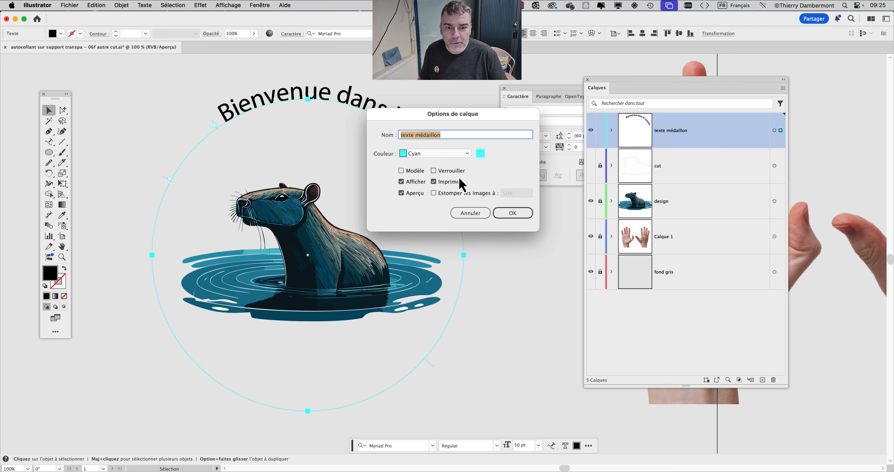
pyautogui.click(441, 154)
pyautogui.click(434, 293)
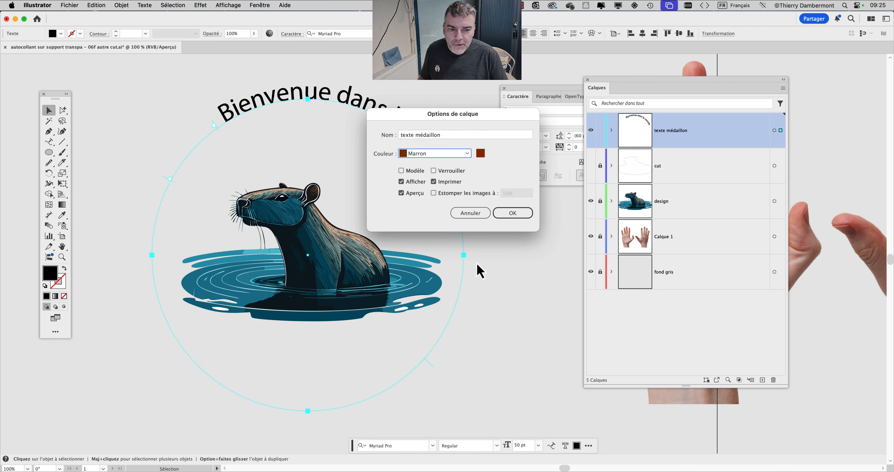
pyautogui.click(513, 213)
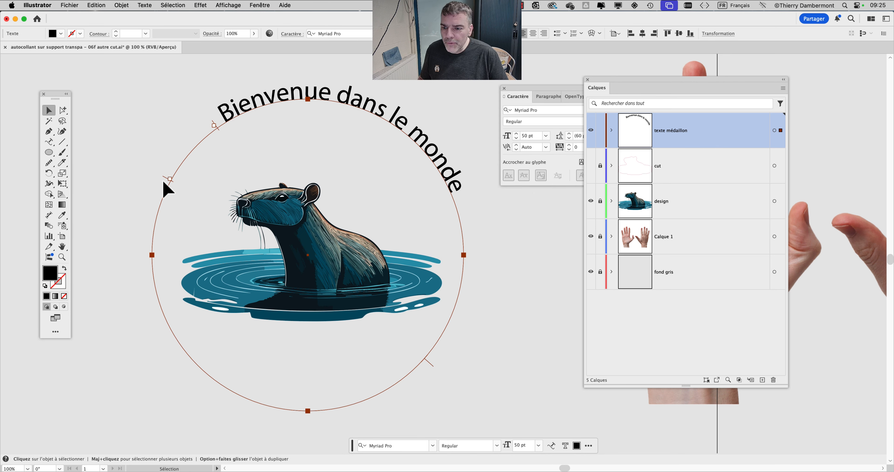
# Step: Move the curved text's end bracket around to the circle's lower right side
pyautogui.moveTo(165, 178); pyautogui.dragTo(486, 300)
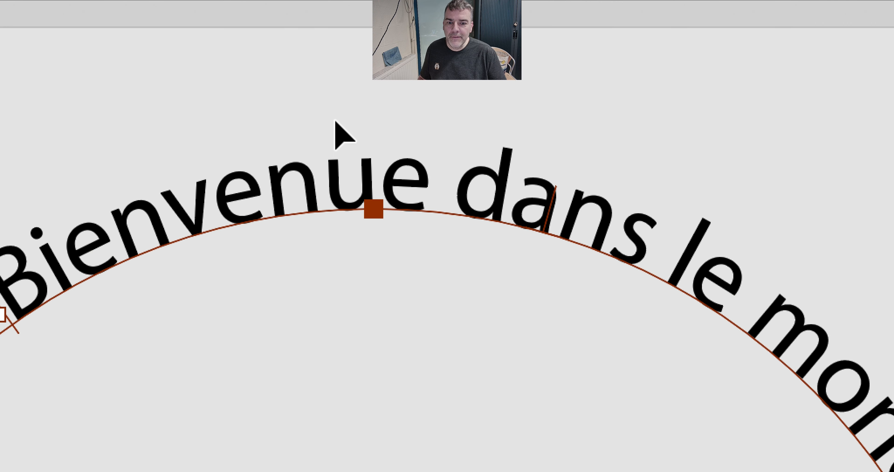
pyautogui.click(289, 52)
pyautogui.click(339, 138)
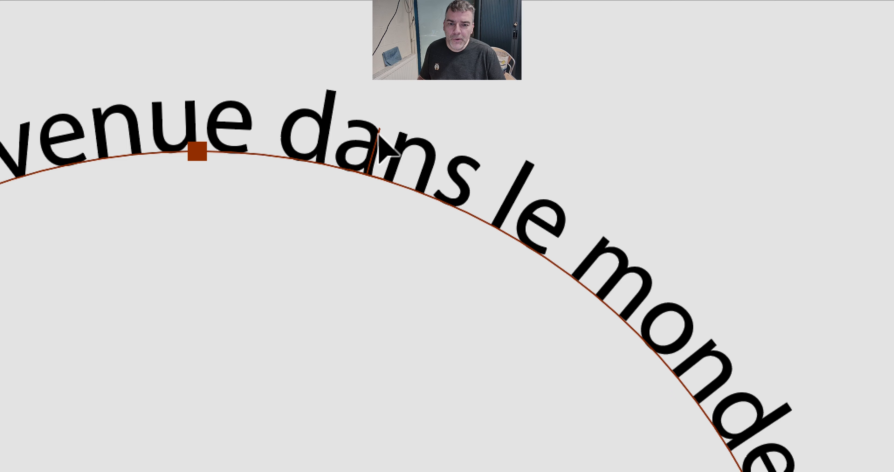
# Step: Flip the curved text inside the circle with its centre bracket and slide it along the bottom of the circle
pyautogui.moveTo(379, 136); pyautogui.dragTo(443, 250)
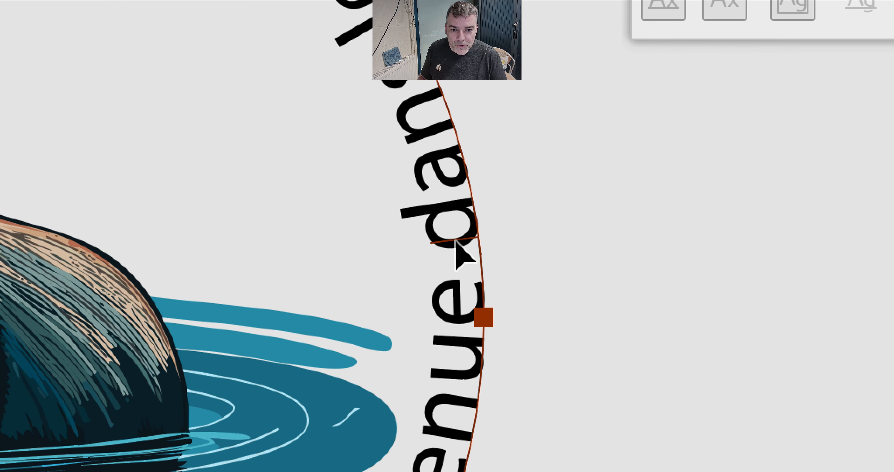
pyautogui.moveTo(456, 241); pyautogui.dragTo(332, 369)
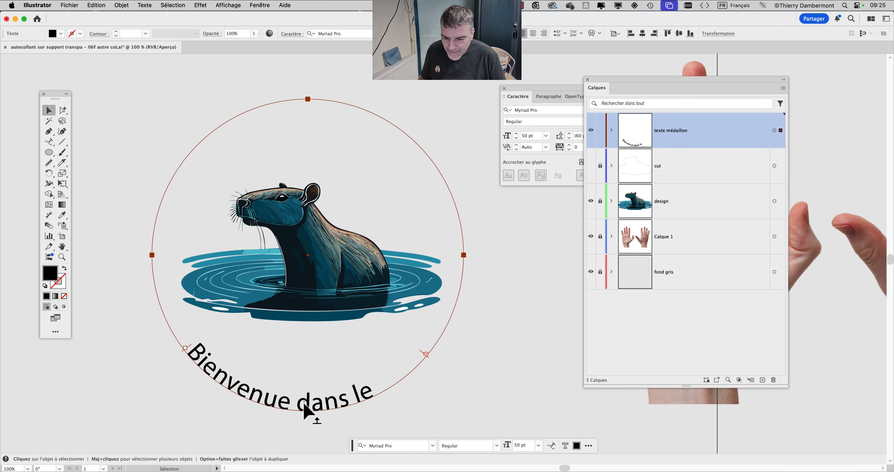
pyautogui.moveTo(301, 405); pyautogui.dragTo(314, 411)
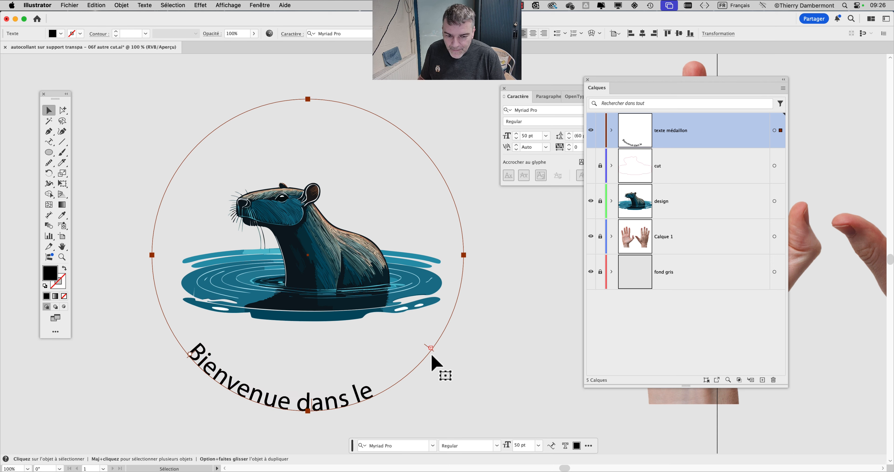
# Step: Spread the end and start brackets to fit the whole phrase, and place the text outside the circle along its top
pyautogui.moveTo(430, 350); pyautogui.dragTo(447, 320)
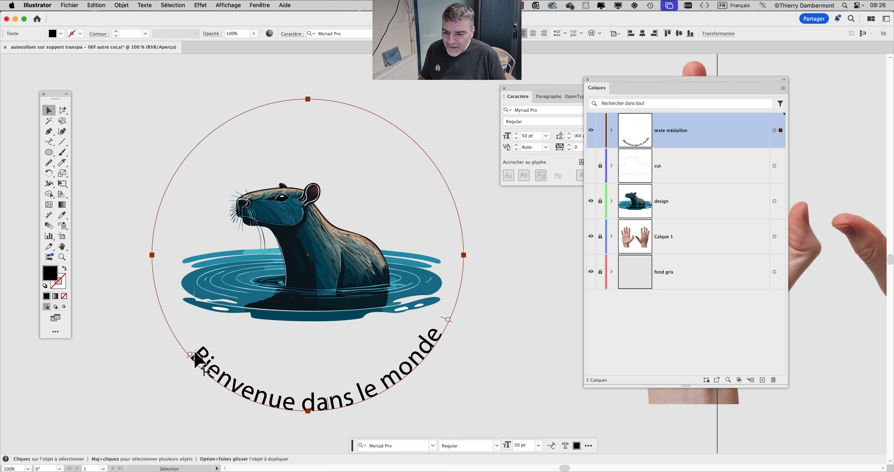
pyautogui.moveTo(195, 352); pyautogui.dragTo(193, 350)
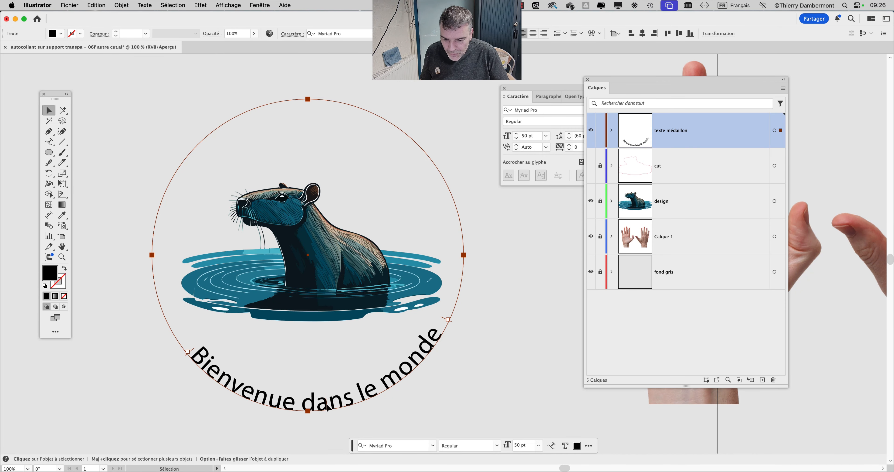
pyautogui.moveTo(328, 406); pyautogui.dragTo(325, 94)
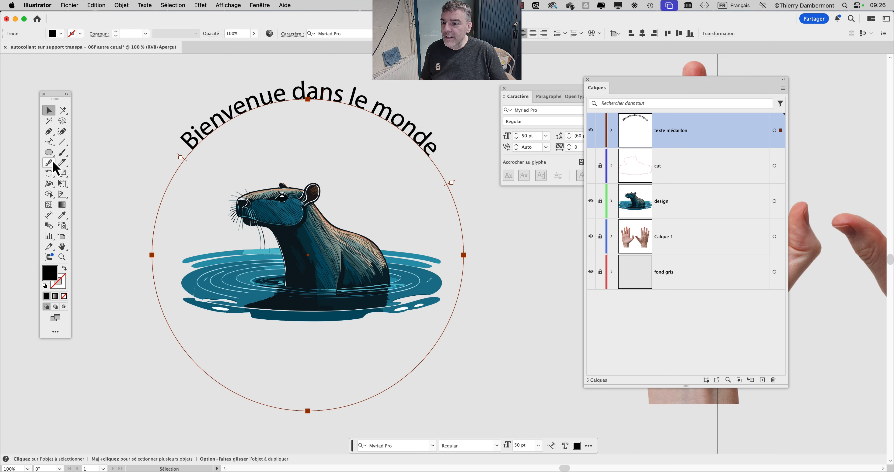
# Step: In the type on a path options, align the curved text to the path with Centre and enable the preview
pyautogui.moveTo(52, 100); pyautogui.dragTo(74, 83)
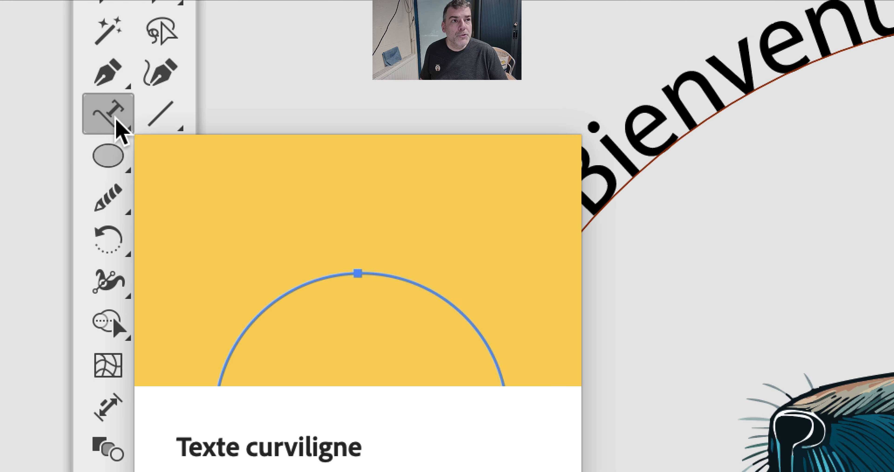
pyautogui.click(118, 121)
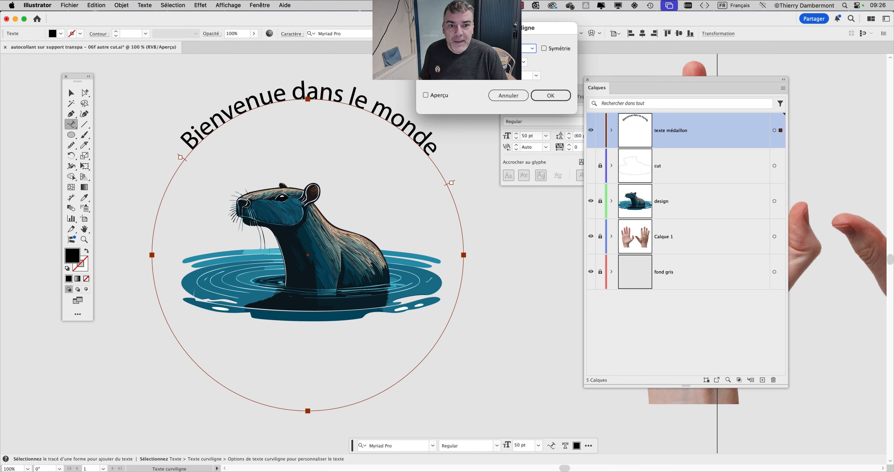
pyautogui.moveTo(510, 33); pyautogui.dragTo(350, 171)
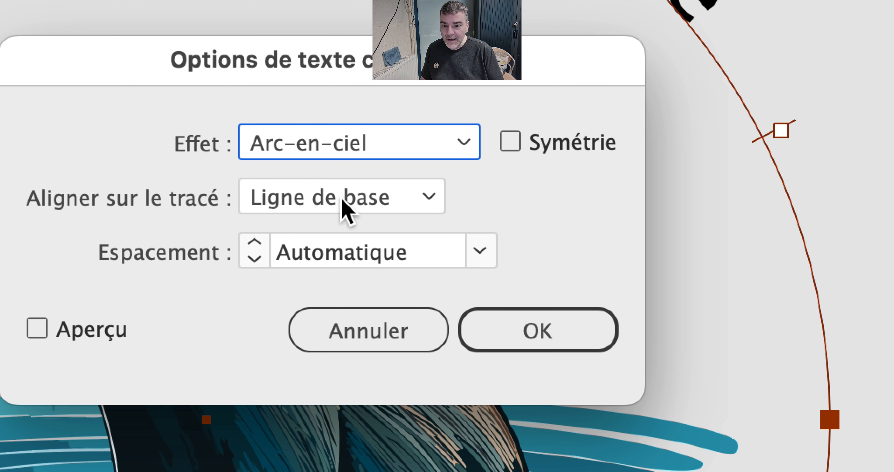
pyautogui.click(344, 201)
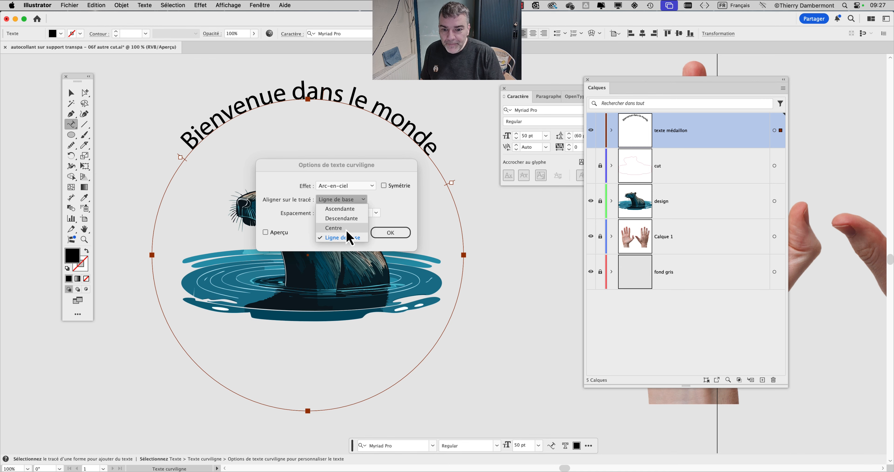
pyautogui.click(347, 229)
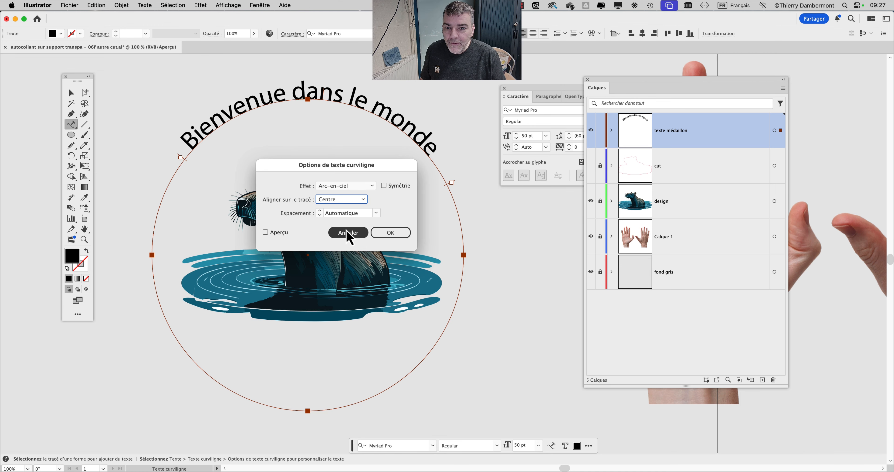
pyautogui.click(280, 235)
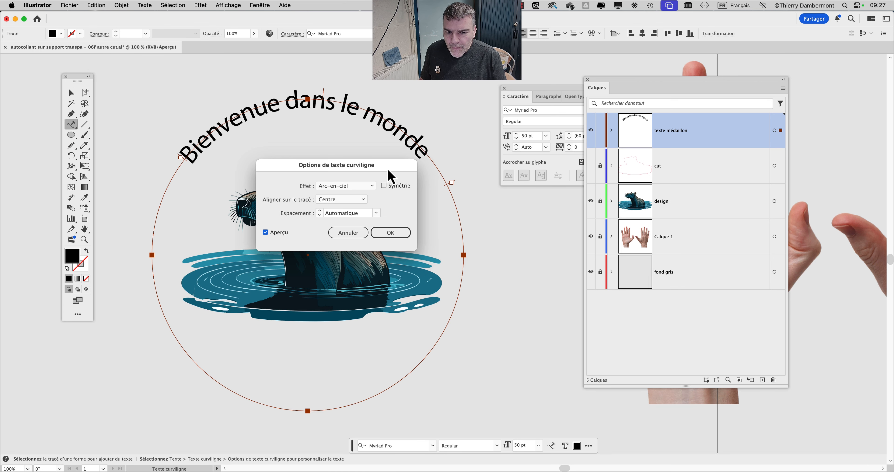
# Step: Try spacings of -18 pt and -7 pt on the curved text, look at the available effects, and restore the spacing to Automatique
pyautogui.click(376, 213)
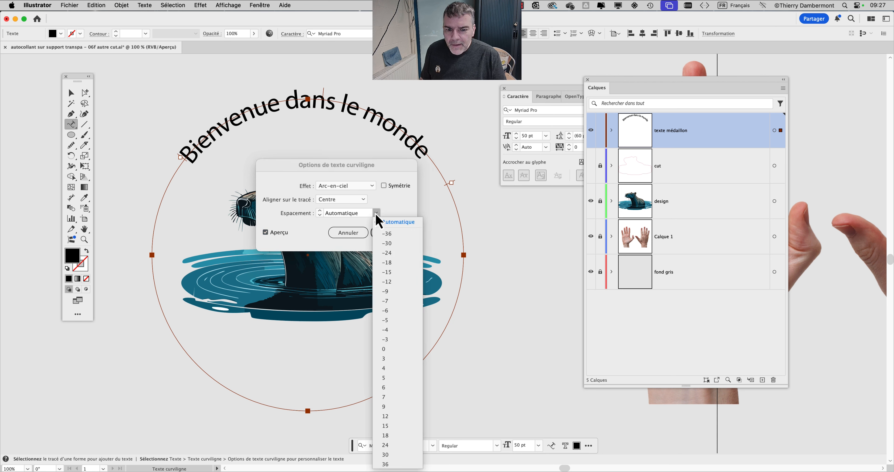
pyautogui.click(390, 263)
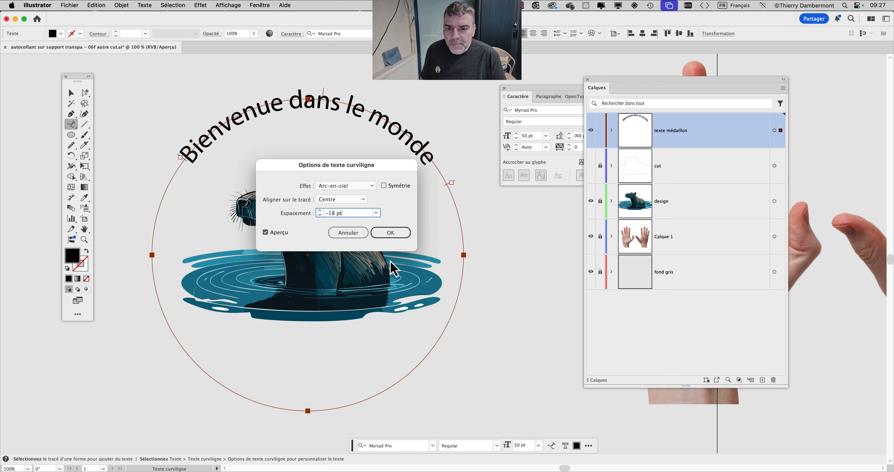
pyautogui.click(378, 215)
pyautogui.click(400, 305)
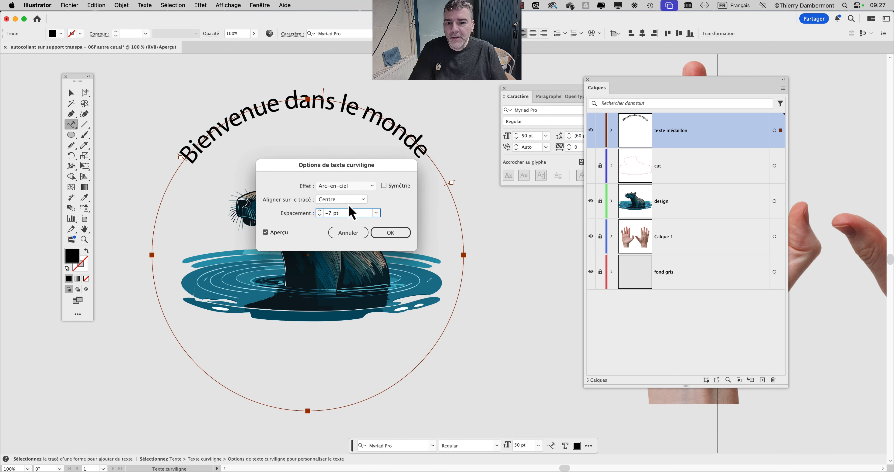
pyautogui.click(350, 196)
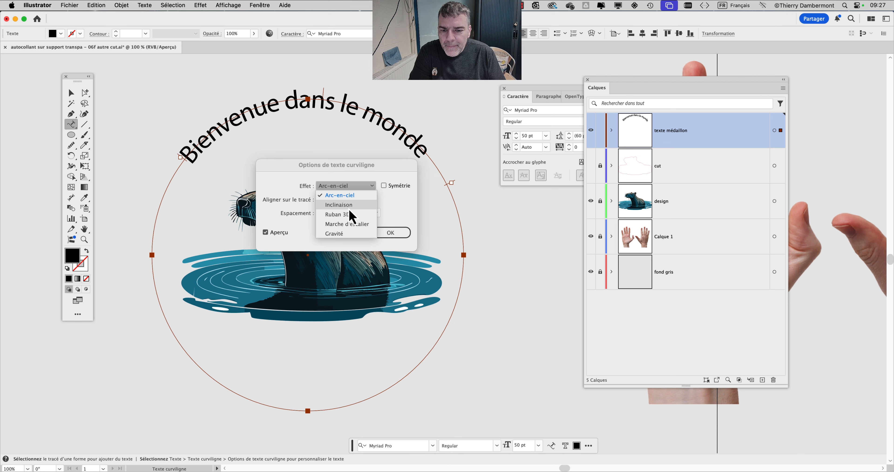
pyautogui.click(393, 175)
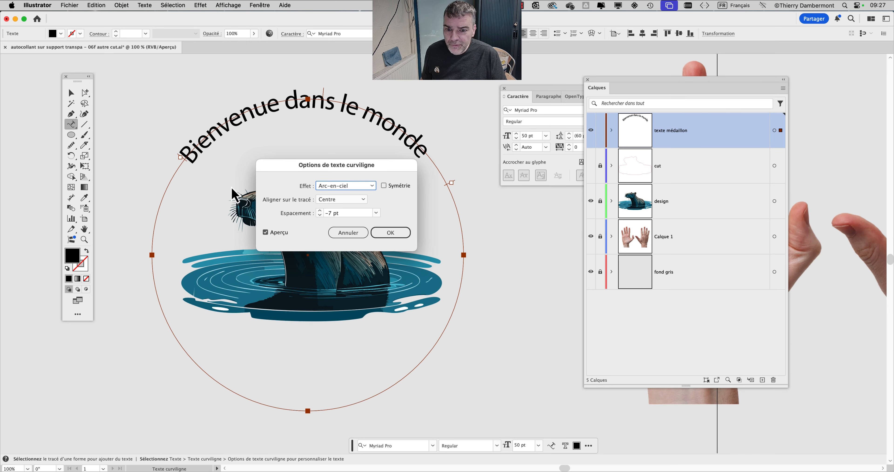
pyautogui.click(376, 213)
pyautogui.click(385, 228)
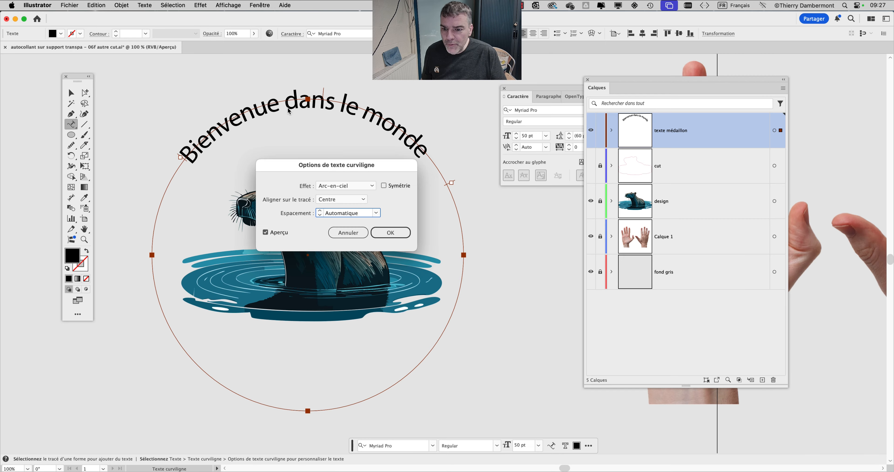
# Step: Preview the Descendante, Ascendante and Ligne de base path alignments on the curved text
pyautogui.moveTo(292, 172); pyautogui.dragTo(364, 209)
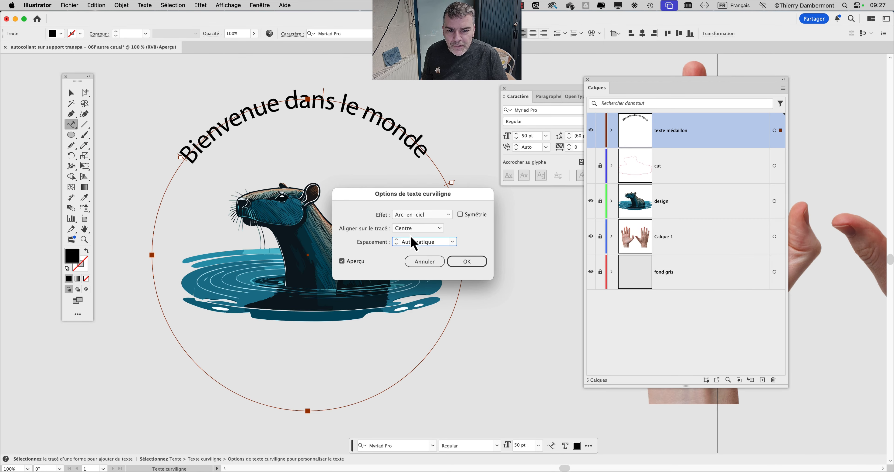
pyautogui.click(419, 229)
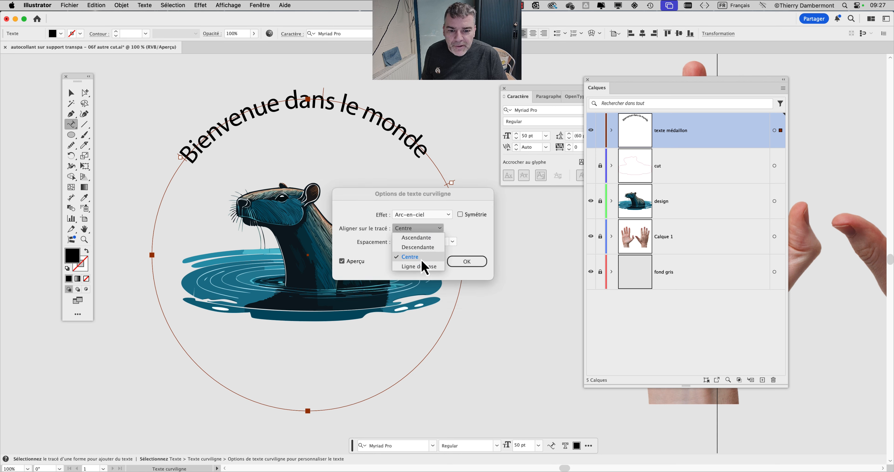
pyautogui.click(423, 247)
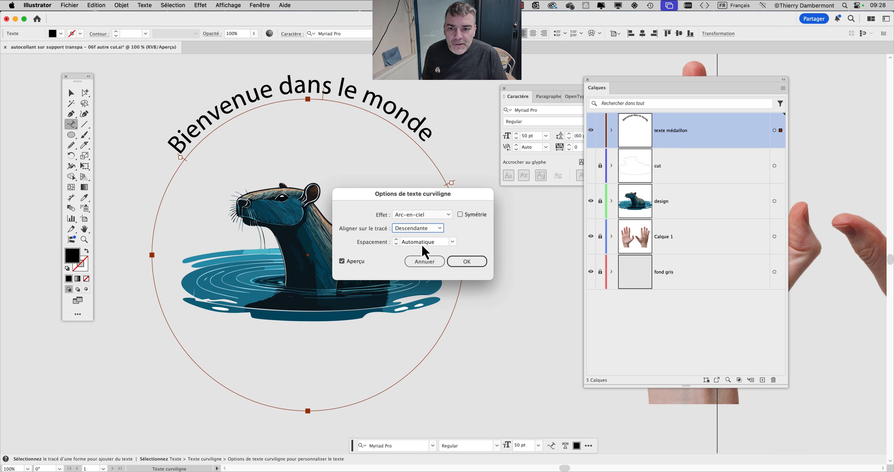
pyautogui.click(425, 230)
pyautogui.click(426, 238)
pyautogui.click(425, 231)
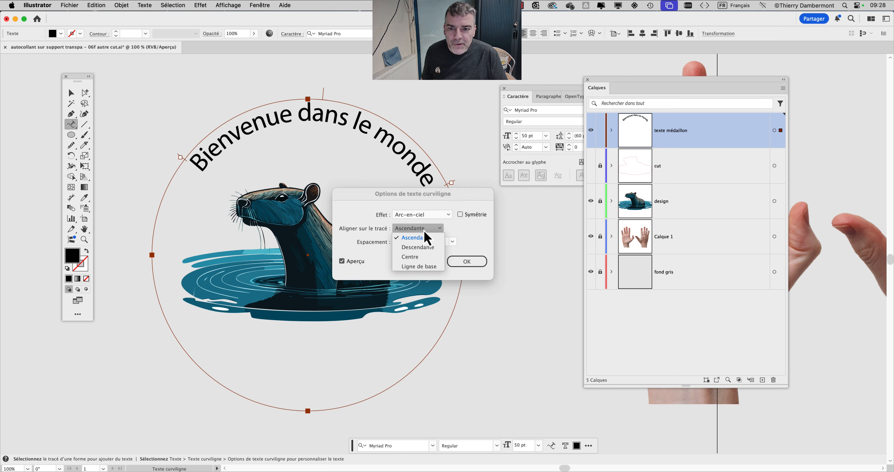
pyautogui.click(426, 267)
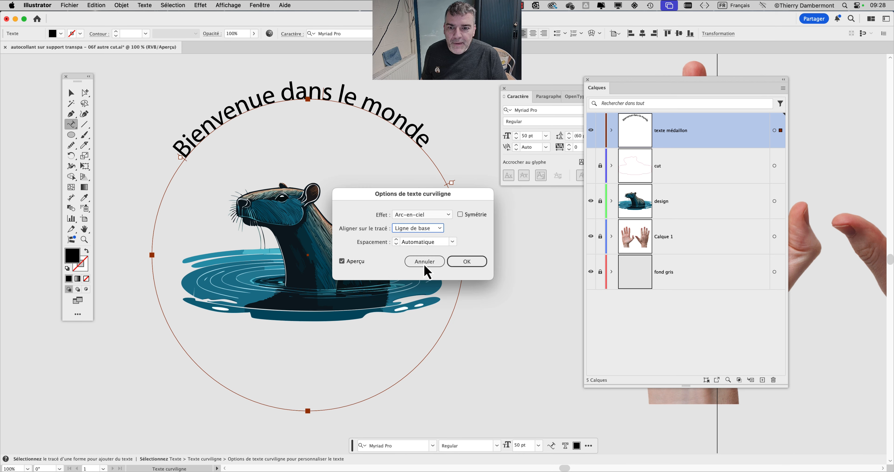
# Step: Compare the Ascendante and Descendante path alignments by switching the curved text between them
pyautogui.click(423, 231)
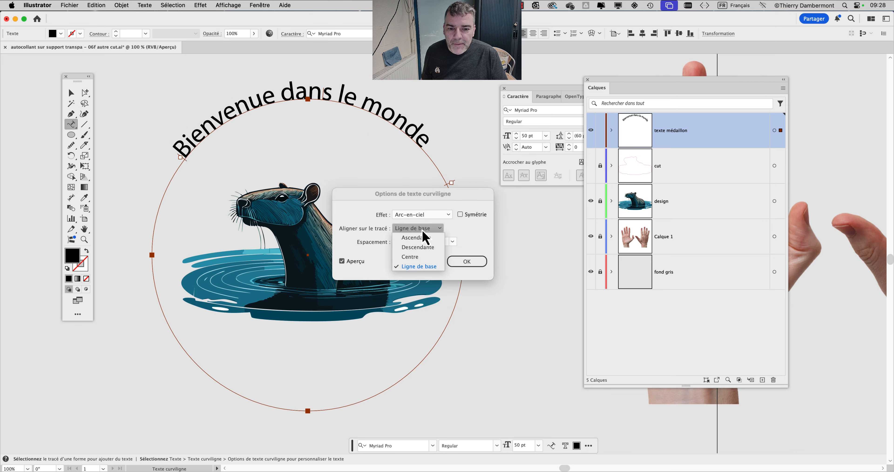
pyautogui.click(424, 238)
pyautogui.click(426, 232)
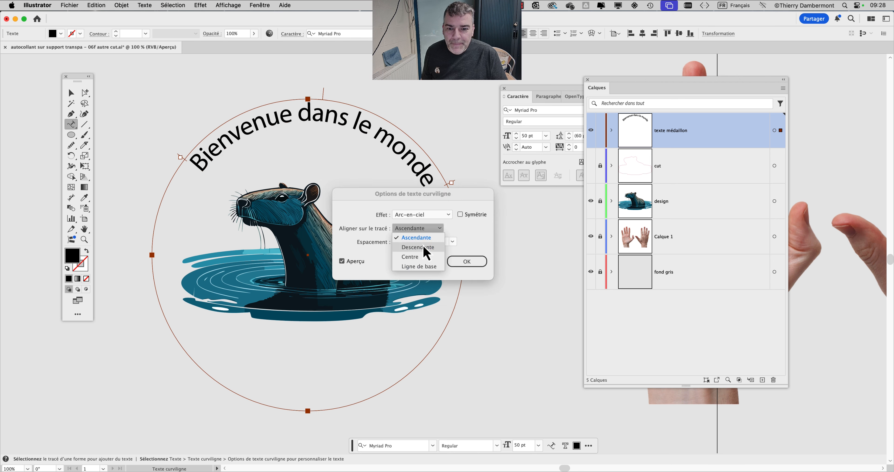
pyautogui.click(424, 248)
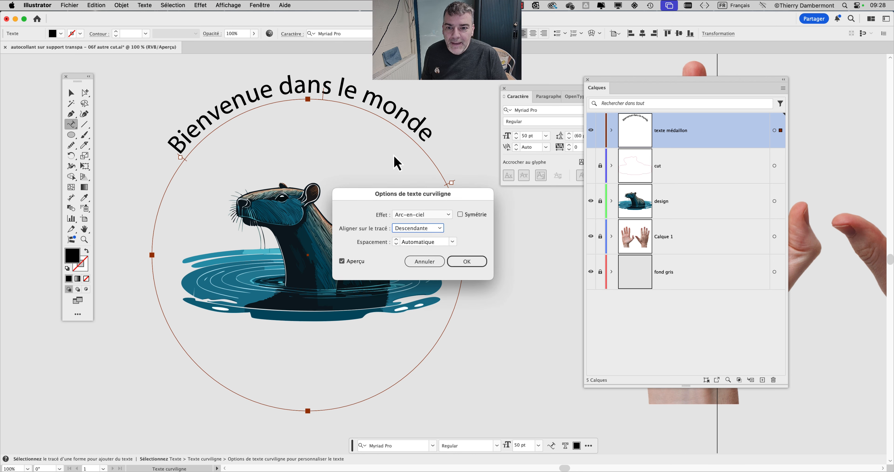
pyautogui.click(424, 232)
pyautogui.click(424, 237)
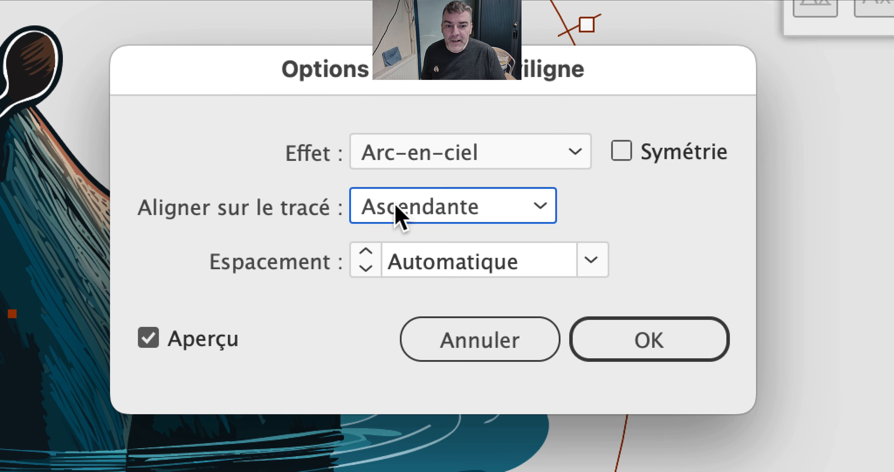
# Step: Preview the Descendante alignment once more and set the curved text's path alignment to Centre
pyautogui.click(582, 418)
pyautogui.click(406, 245)
pyautogui.click(399, 168)
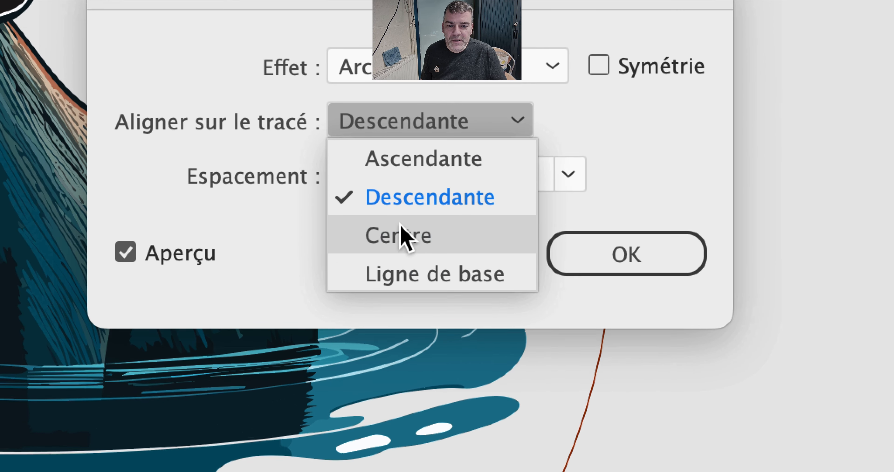
pyautogui.click(399, 223)
pyautogui.click(402, 126)
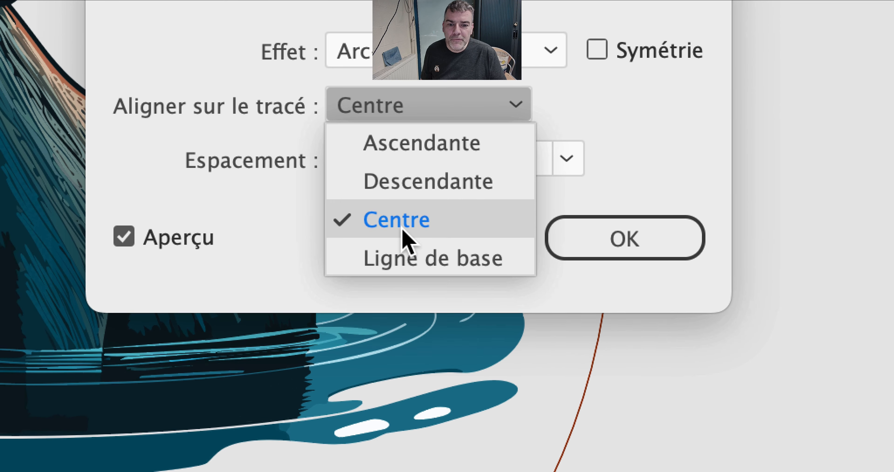
pyautogui.click(399, 201)
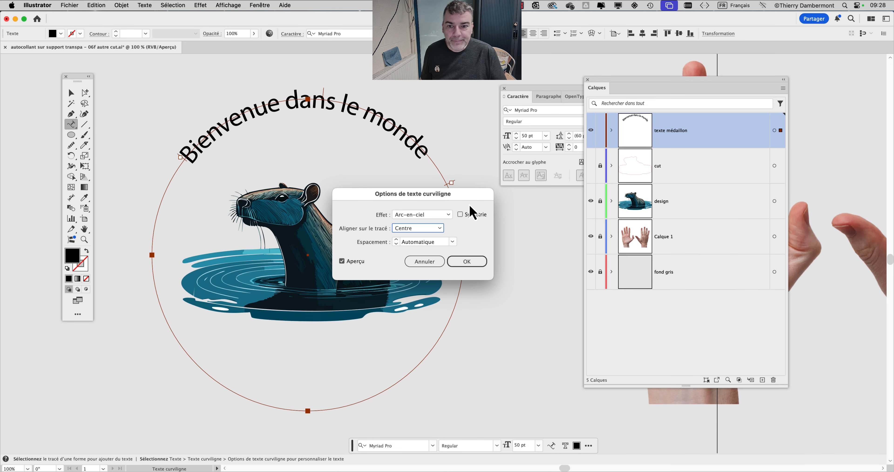
# Step: Accept the curved text options and deselect the text
pyautogui.click(633, 337)
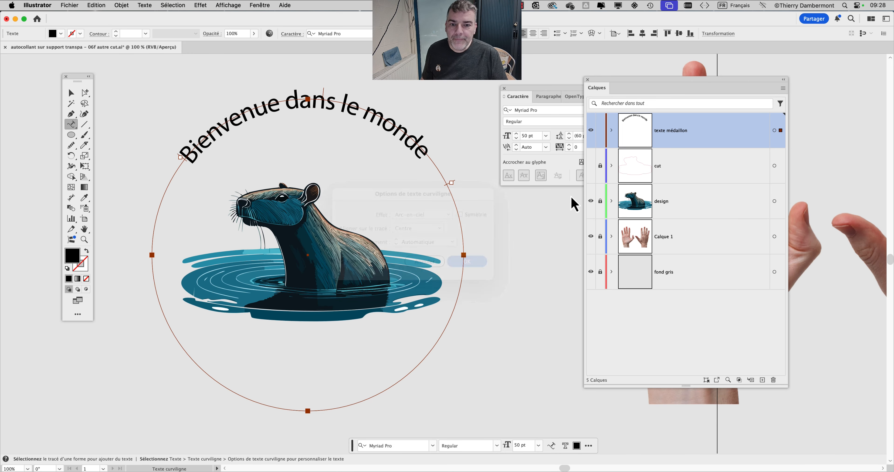
pyautogui.click(71, 92)
pyautogui.click(210, 228)
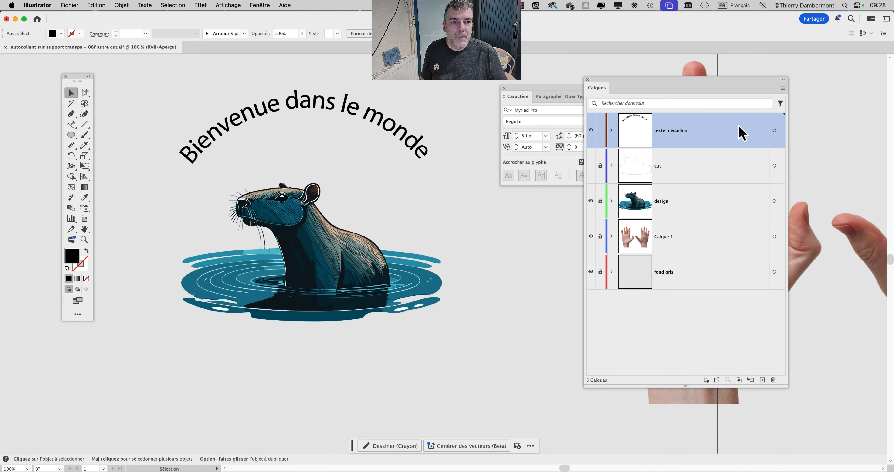
# Step: Reposition the Caractère and Calques panels clear of the medallion artwork, with the whole design in view
pyautogui.moveTo(564, 96); pyautogui.dragTo(241, 371)
pyautogui.scroll(-1, 406, 271)
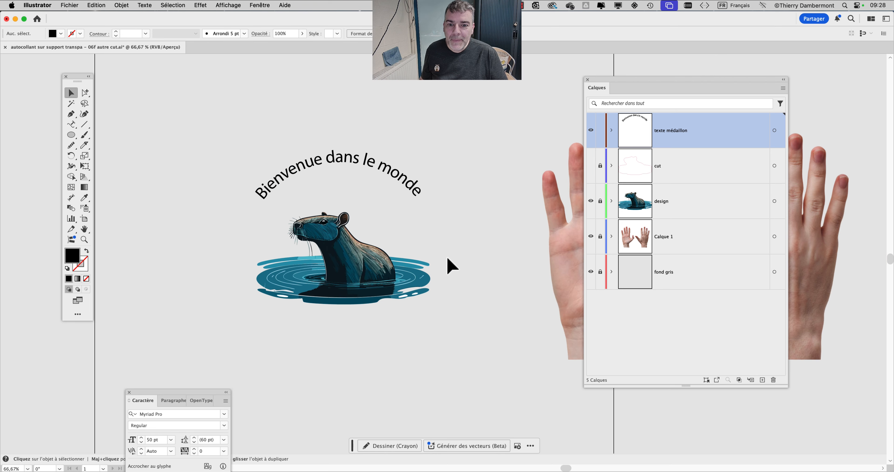
pyautogui.moveTo(472, 202); pyautogui.dragTo(486, 149)
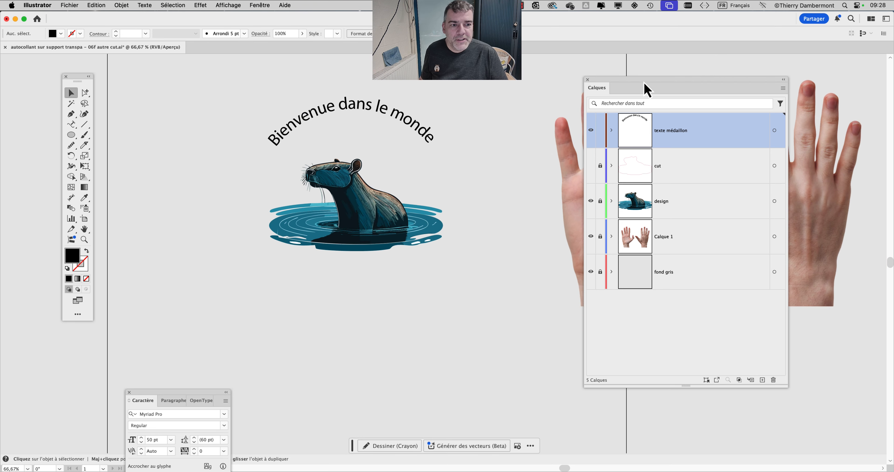
pyautogui.moveTo(645, 90); pyautogui.dragTo(647, 77)
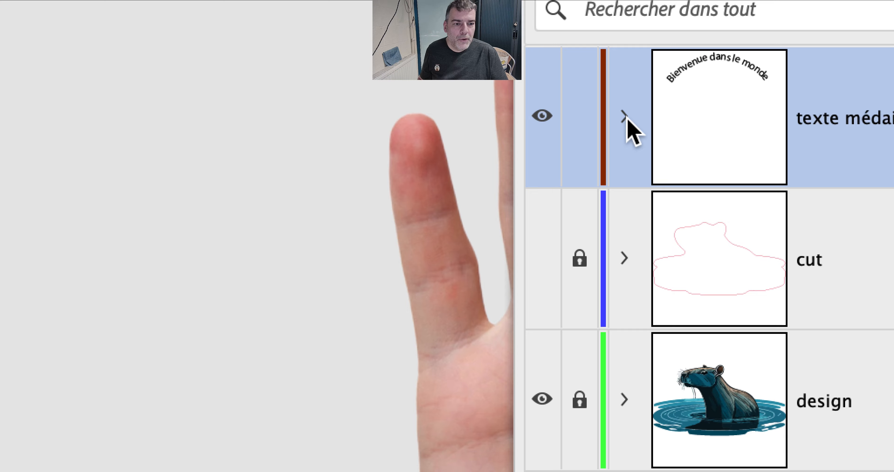
# Step: Expand the "texte médaillon" layer and duplicate its "Bienvenue dans le monde" text object
pyautogui.click(504, 132)
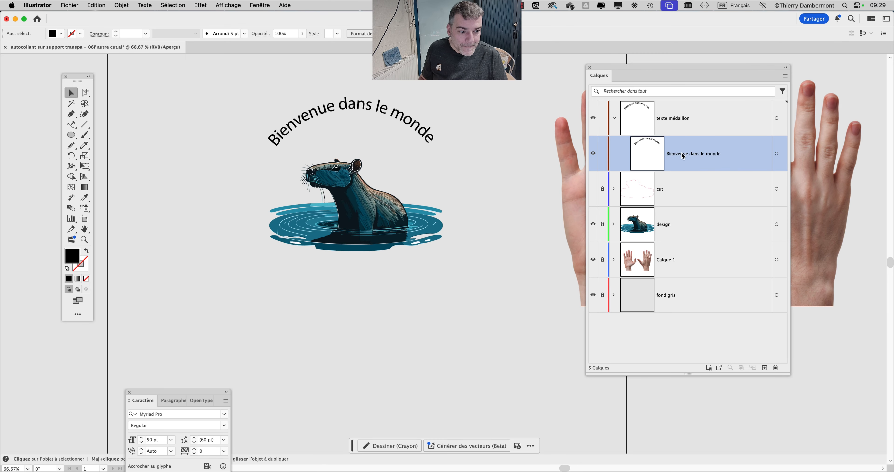
pyautogui.moveTo(683, 156); pyautogui.dragTo(765, 368)
pyautogui.click(698, 164)
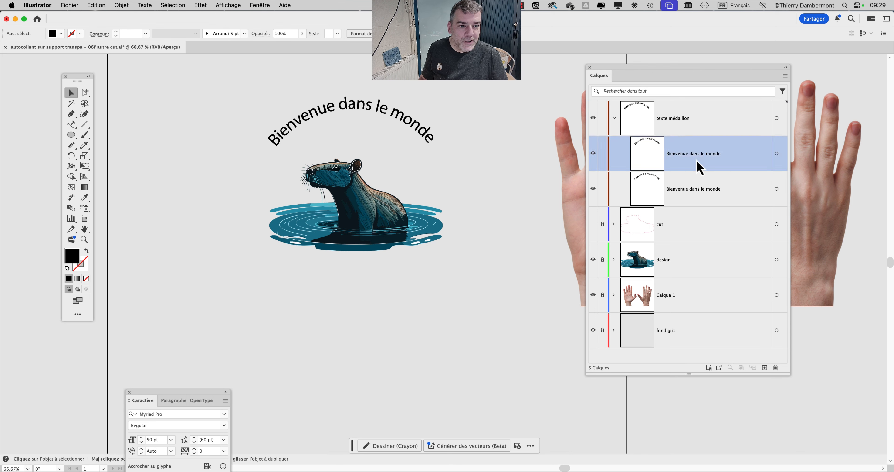
# Step: Lock the lower "Bienvenue dans le monde" object in the layer and select the upper copy on the artboard
pyautogui.click(681, 194)
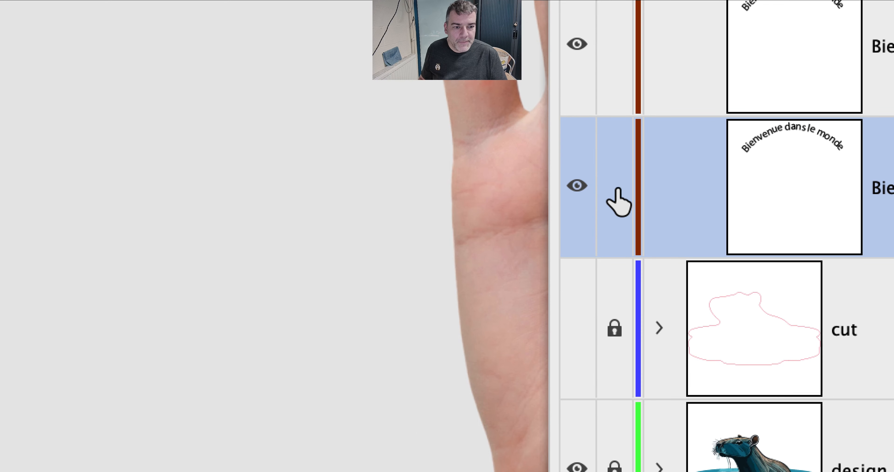
pyautogui.click(374, 186)
pyautogui.click(699, 56)
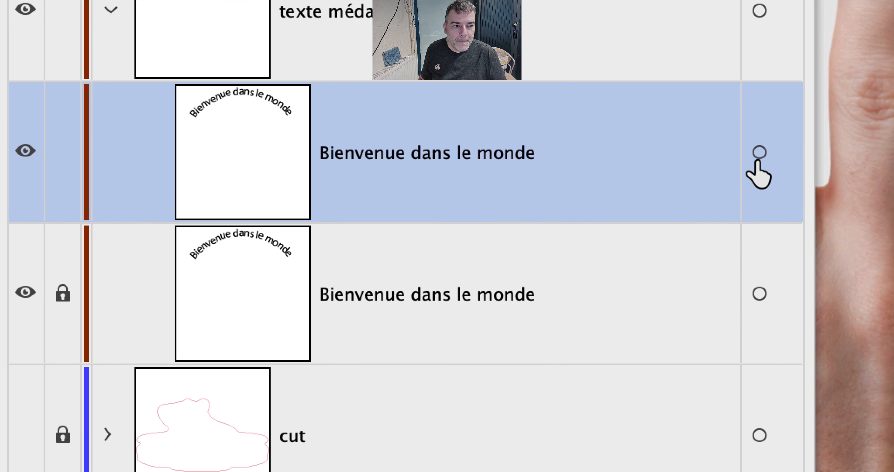
pyautogui.click(756, 156)
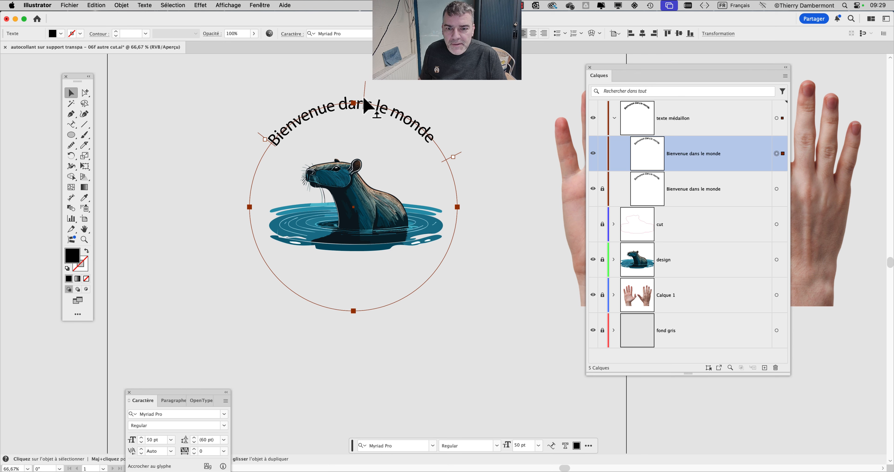
# Step: Flip the selected text copy to the inside of the circle along its bottom and replace its wording with "des Capybaras"
pyautogui.moveTo(365, 101); pyautogui.dragTo(370, 248)
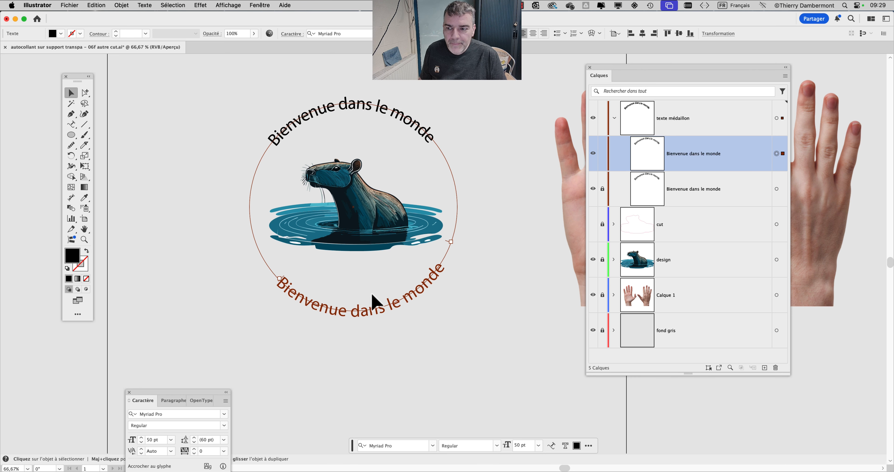
pyautogui.click(72, 124)
pyautogui.moveTo(281, 283); pyautogui.dragTo(461, 278)
pyautogui.write('des')
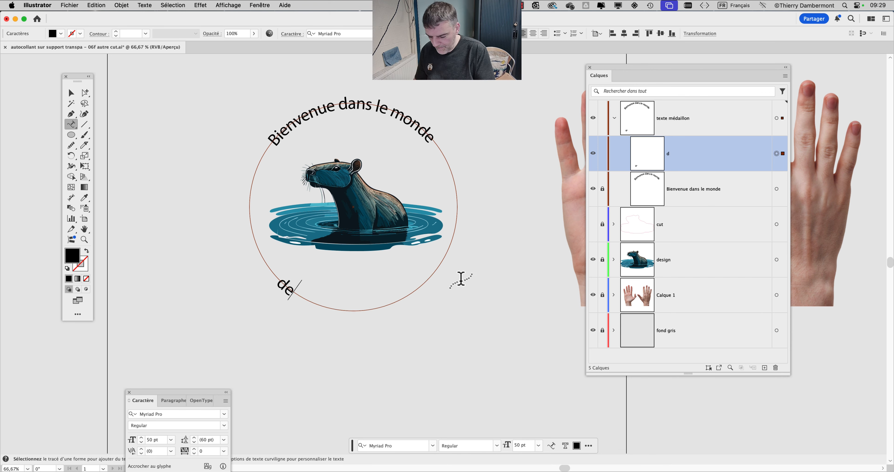
pyautogui.write(' Capybaras')
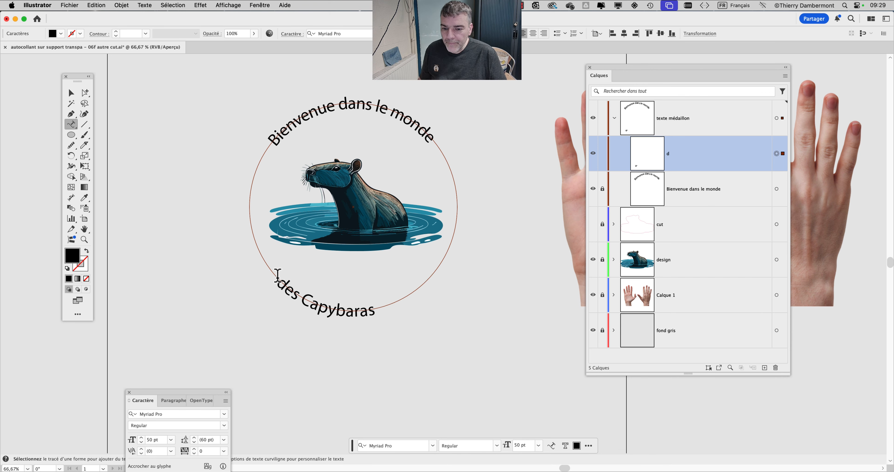
# Step: Set the font size of the whole "des Capybaras" text to 80 pt
pyautogui.moveTo(278, 281); pyautogui.dragTo(405, 318)
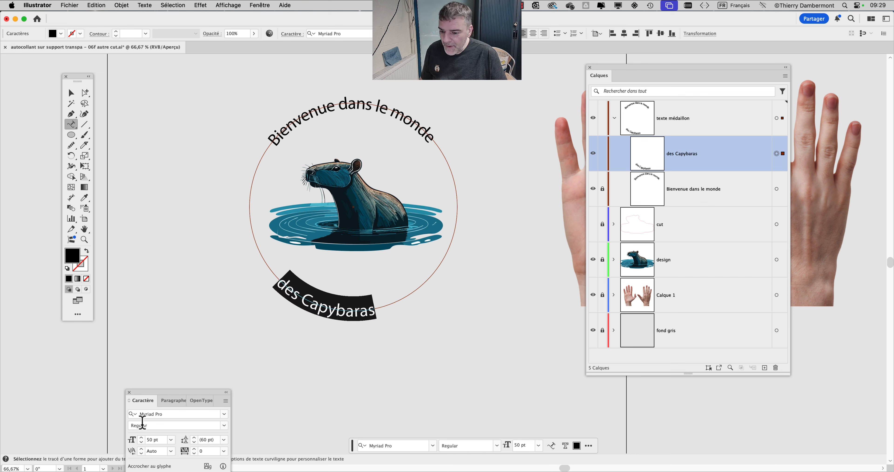
pyautogui.moveTo(149, 399); pyautogui.dragTo(153, 248)
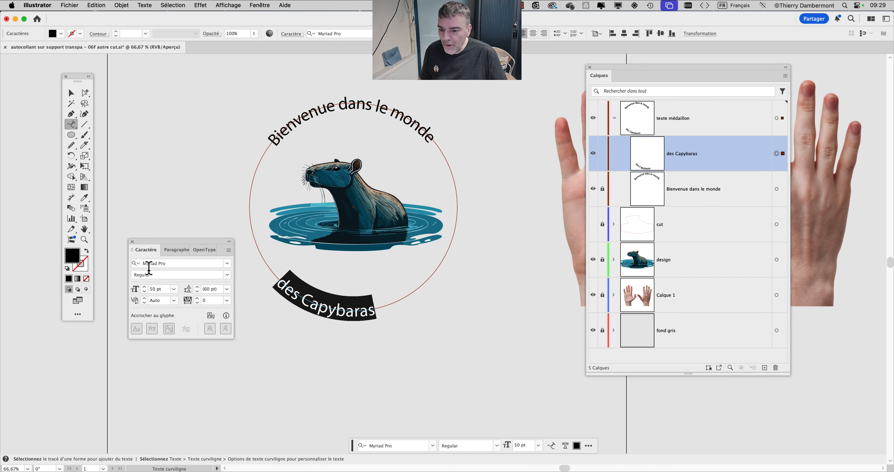
pyautogui.keyDown('shift'); pyautogui.click(145, 288); pyautogui.keyUp('shift')
pyautogui.keyDown('shift'); pyautogui.click(145, 287); pyautogui.keyUp('shift')
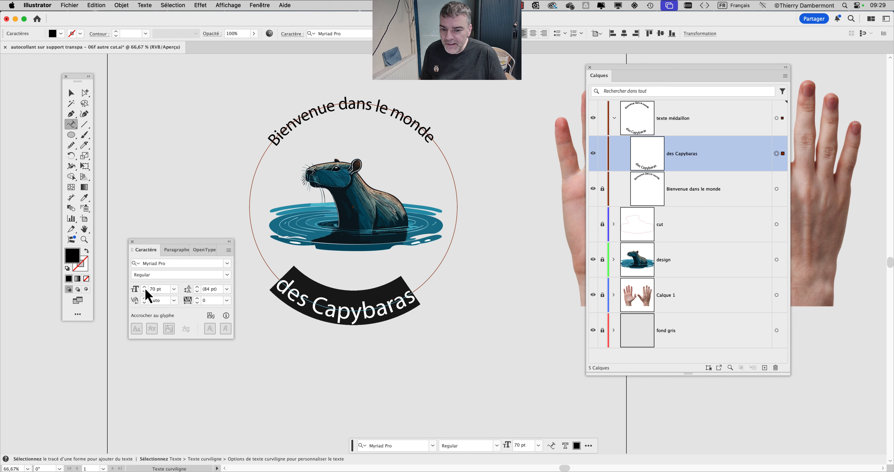
pyautogui.keyDown('shift'); pyautogui.click(145, 288); pyautogui.keyUp('shift')
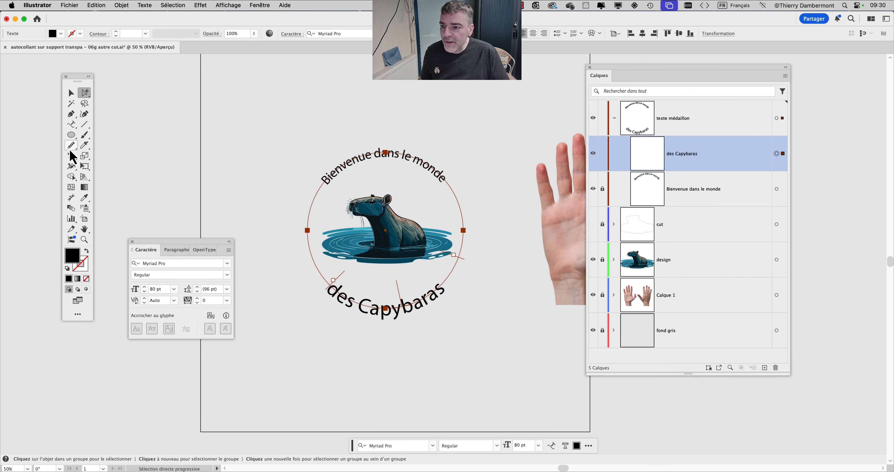
# Step: Draw a circle about 260.6 mm in diameter from the medallion's centre, enclosing both curved texts
pyautogui.click(72, 135)
pyautogui.scroll(1, 389, 234)
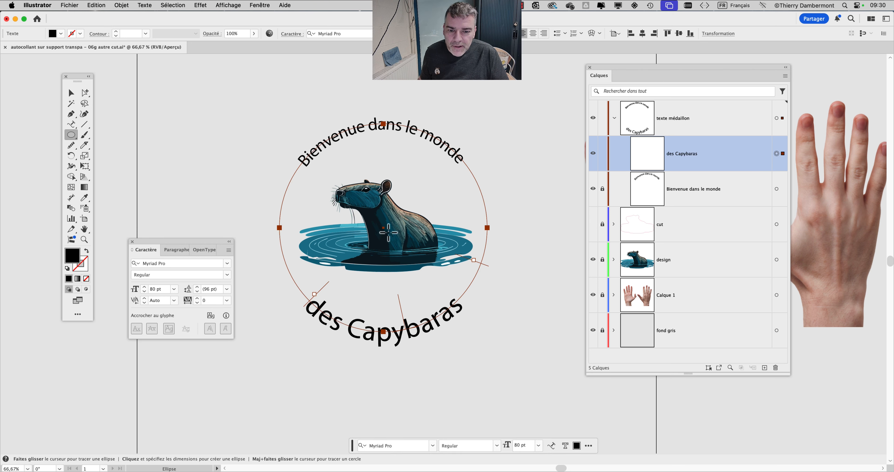
pyautogui.moveTo(383, 228); pyautogui.dragTo(511, 331)
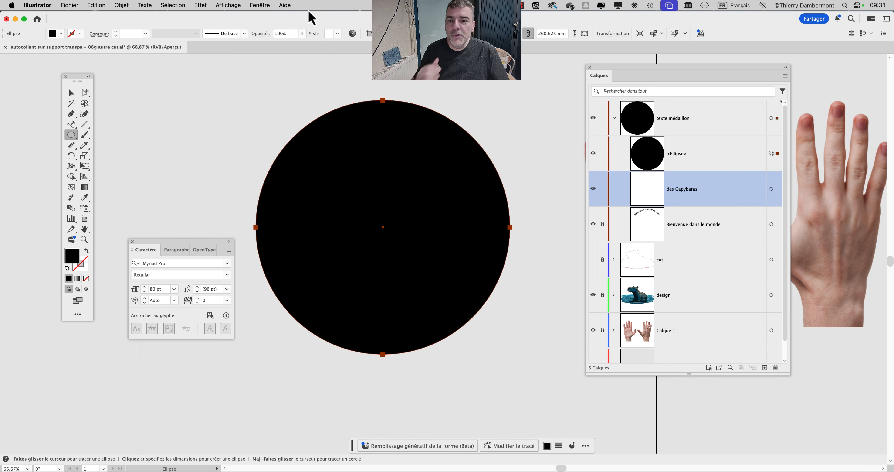
# Step: Fill the new circle with a light brown swatch, send it behind both curved texts and deselect it
pyautogui.click(259, 5)
pyautogui.click(289, 261)
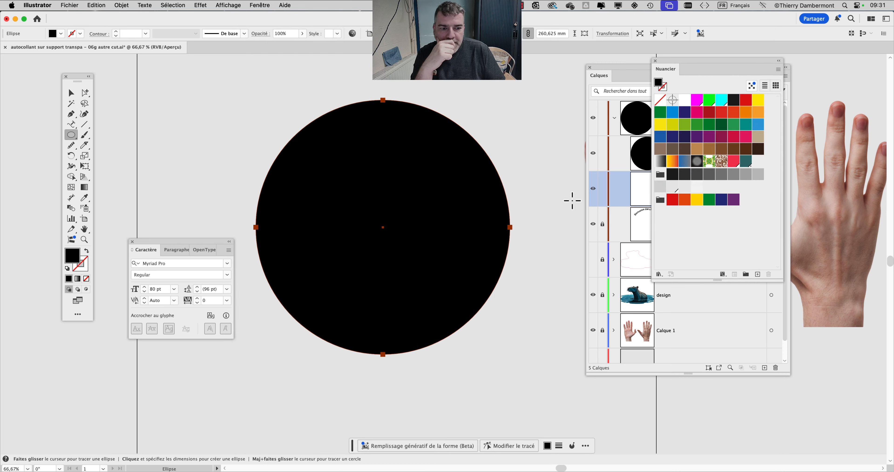
pyautogui.click(697, 149)
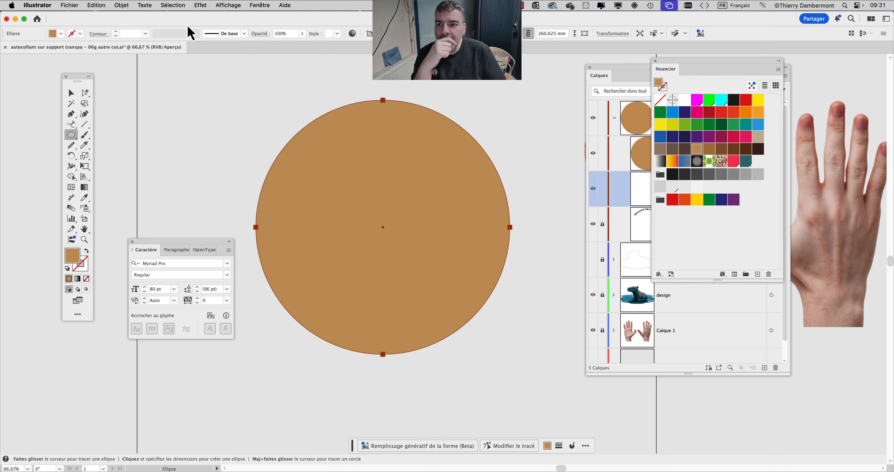
pyautogui.click(123, 8)
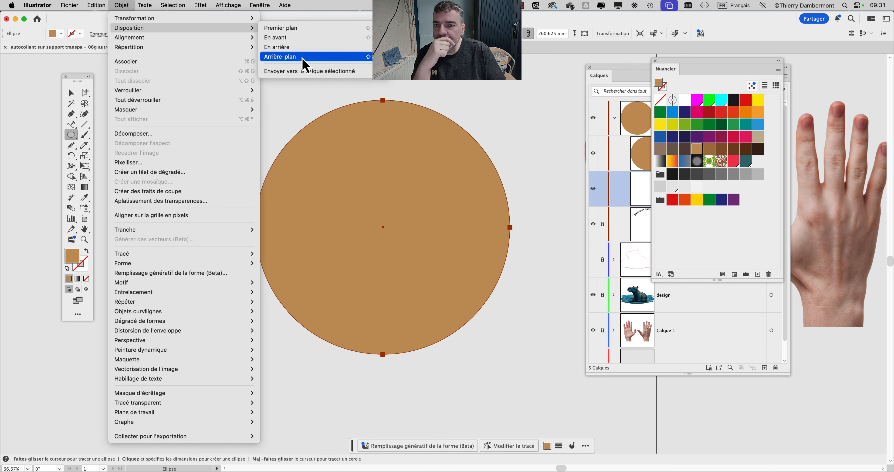
pyautogui.click(314, 56)
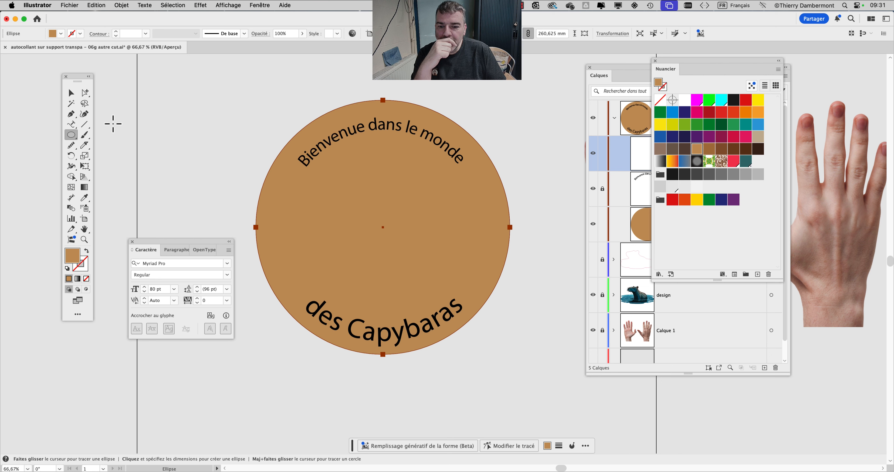
pyautogui.click(71, 92)
pyautogui.click(250, 139)
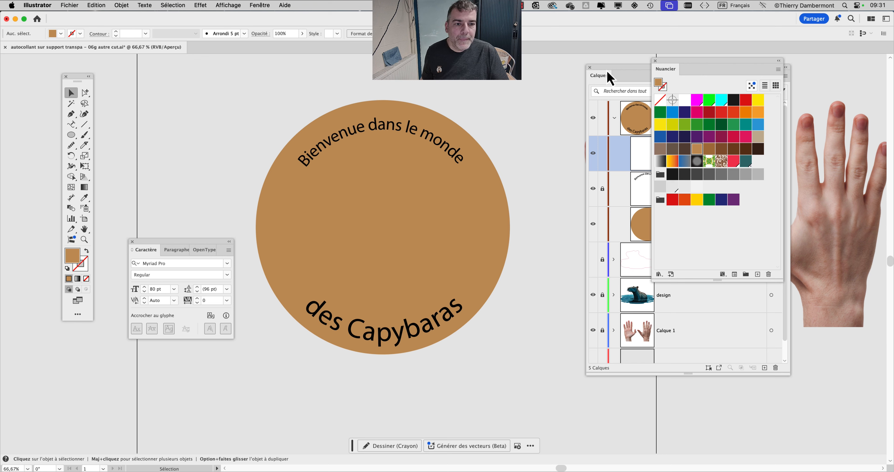
# Step: Lock the brown ellipse and the "Bienvenue dans le monde" text in the layer, leaving only "des Capybaras" unlocked
pyautogui.moveTo(611, 78); pyautogui.dragTo(577, 57)
pyautogui.click(654, 218)
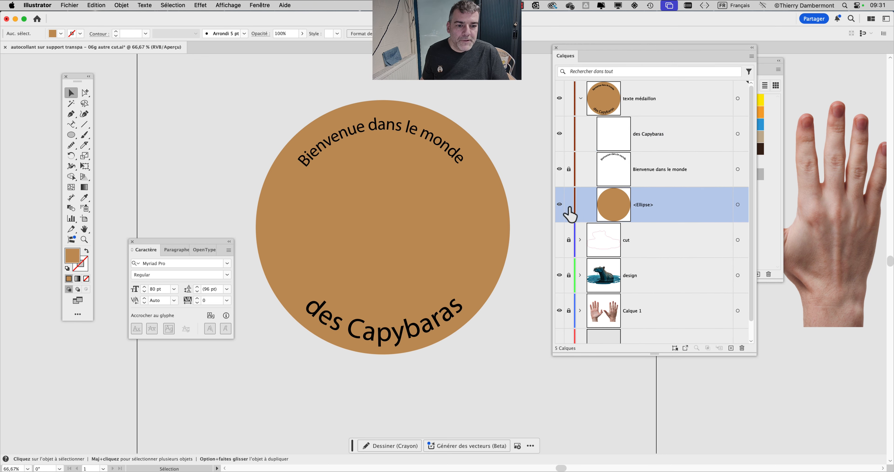
pyautogui.press('super+z')
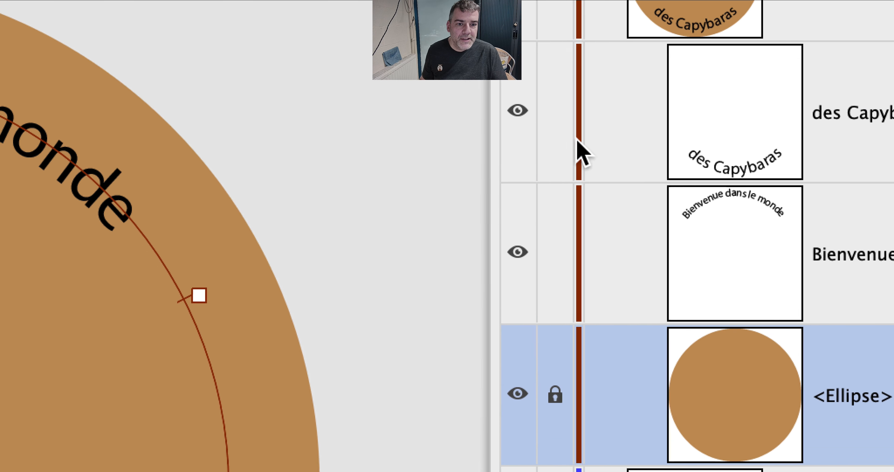
pyautogui.click(484, 97)
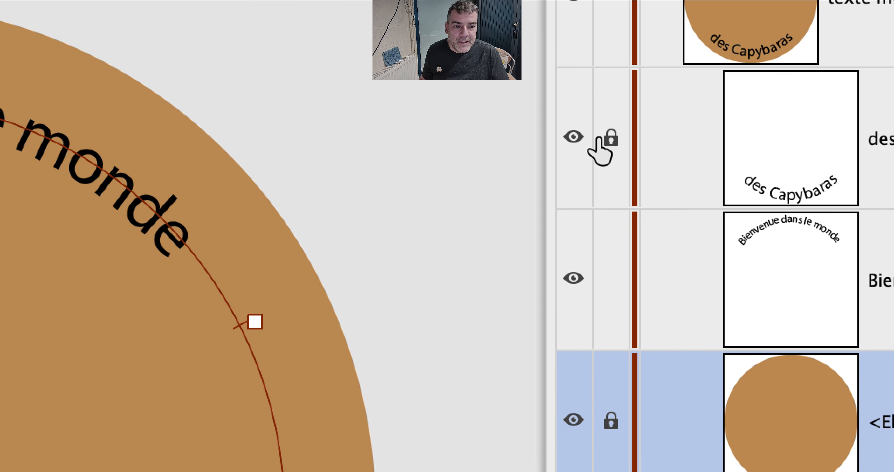
pyautogui.click(599, 138)
pyautogui.click(599, 278)
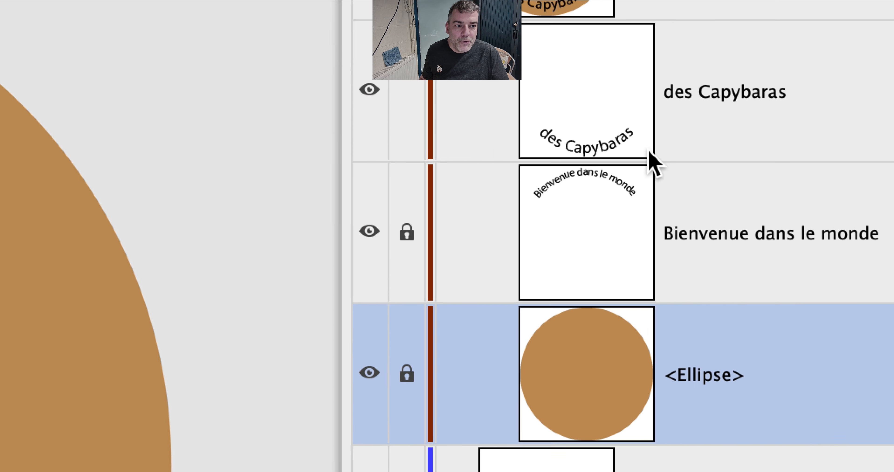
# Step: Select the "des Capybaras" text and try to edit both curved texts with the path type tool
pyautogui.click(803, 131)
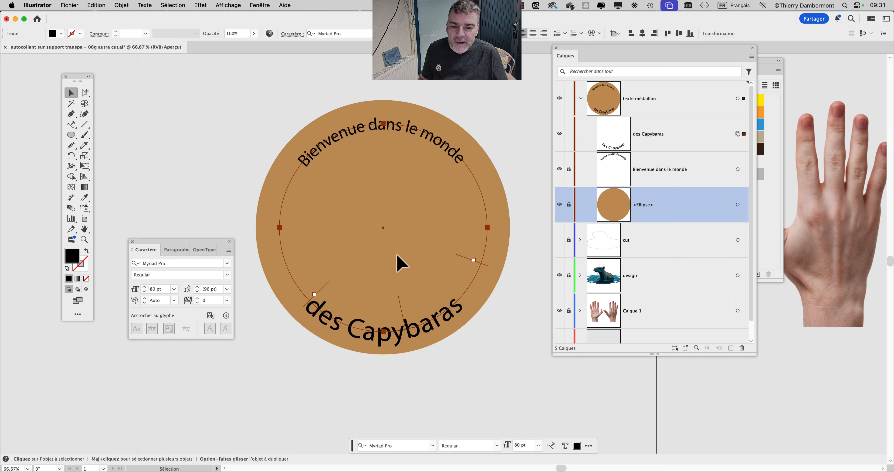
pyautogui.click(72, 124)
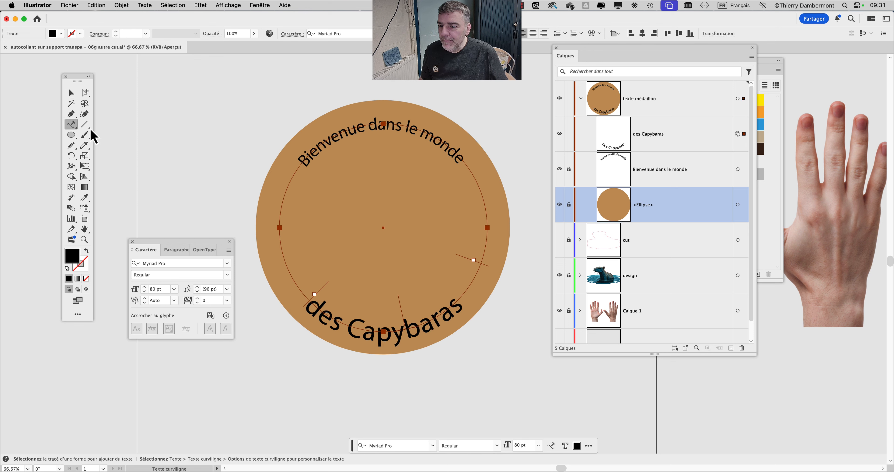
pyautogui.click(434, 118)
pyautogui.click(537, 259)
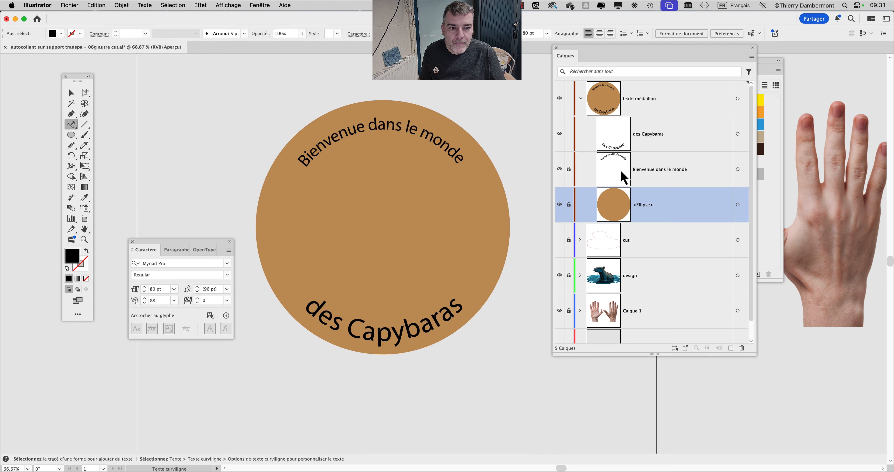
pyautogui.click(379, 133)
pyautogui.click(535, 259)
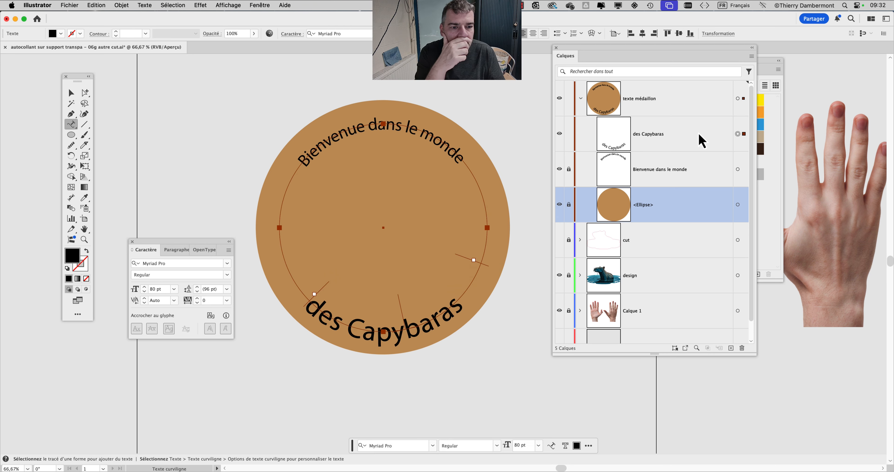
pyautogui.click(417, 324)
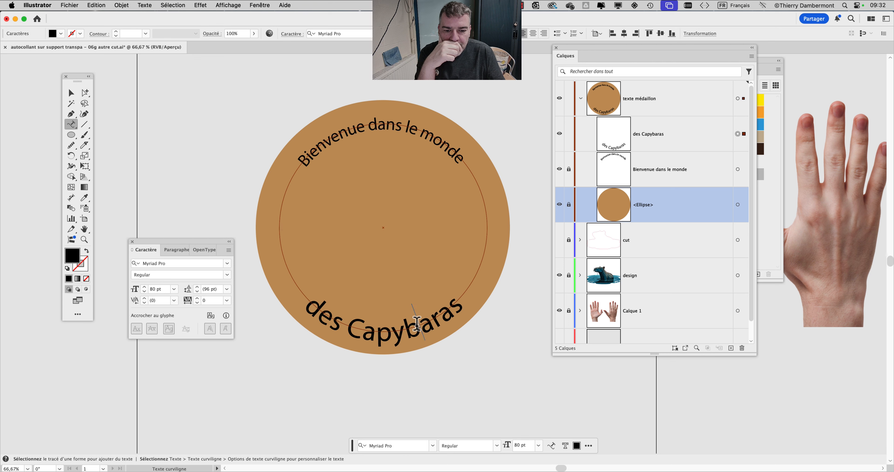
# Step: Lock "des Capybaras", unlock "Bienvenue dans le monde" and select all characters of the upper text
pyautogui.click(569, 134)
pyautogui.click(568, 169)
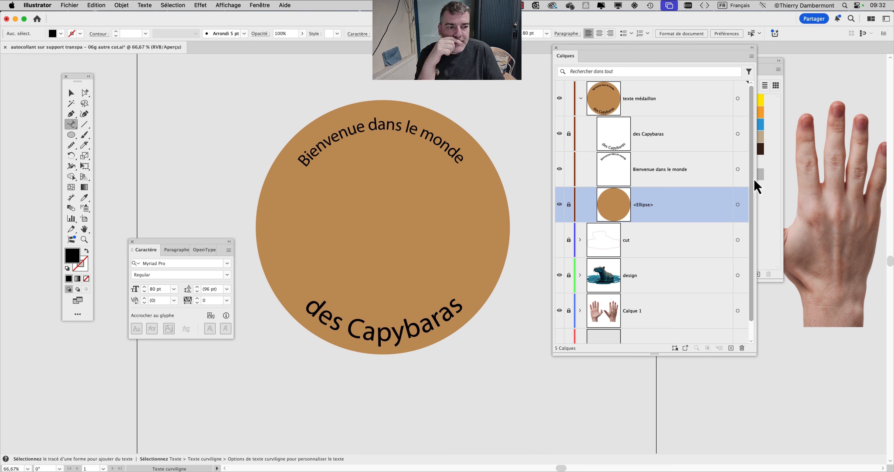
pyautogui.click(406, 129)
pyautogui.press('super+a')
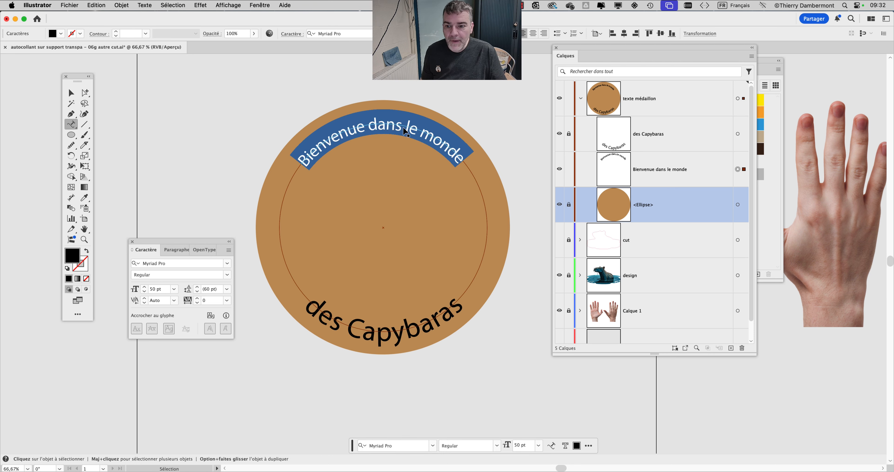
# Step: Set the "Bienvenue dans le monde" text to the Braggadocio font at 60 pt
pyautogui.click(227, 263)
pyautogui.click(222, 89)
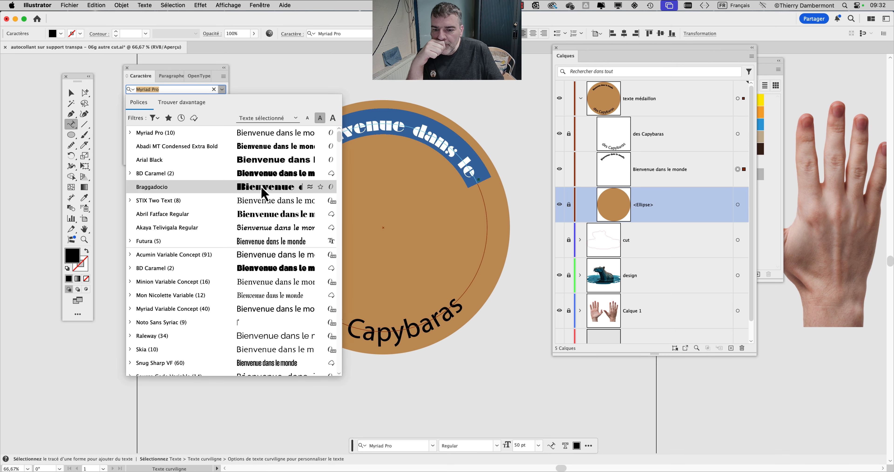
pyautogui.click(265, 193)
pyautogui.click(140, 115)
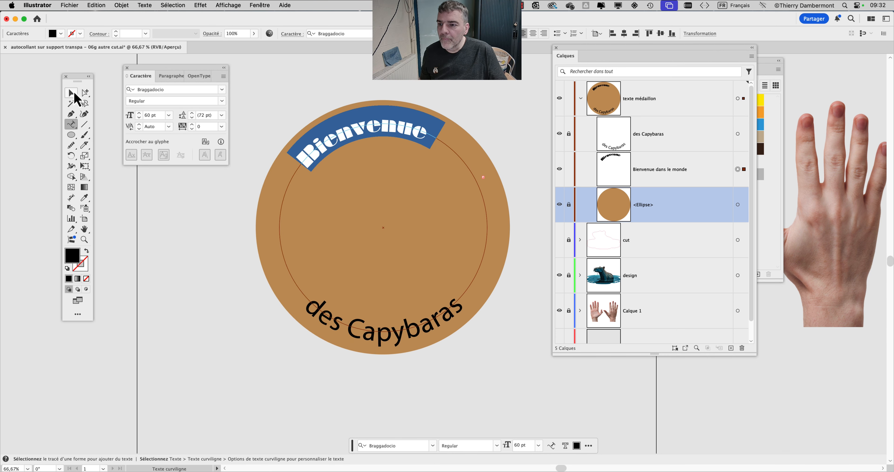
# Step: Reposition the start and end brackets of "Bienvenue dans le monde" so the full text spans the circle's upper half, then deselect it
pyautogui.click(85, 93)
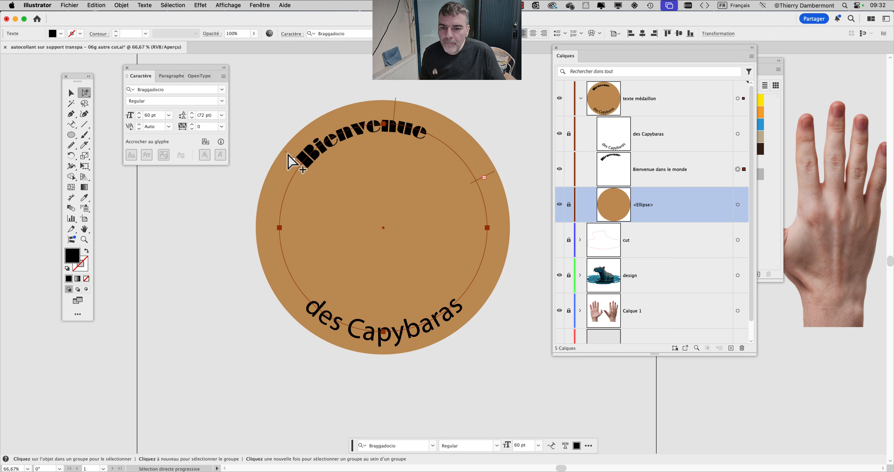
pyautogui.moveTo(287, 154); pyautogui.dragTo(250, 219)
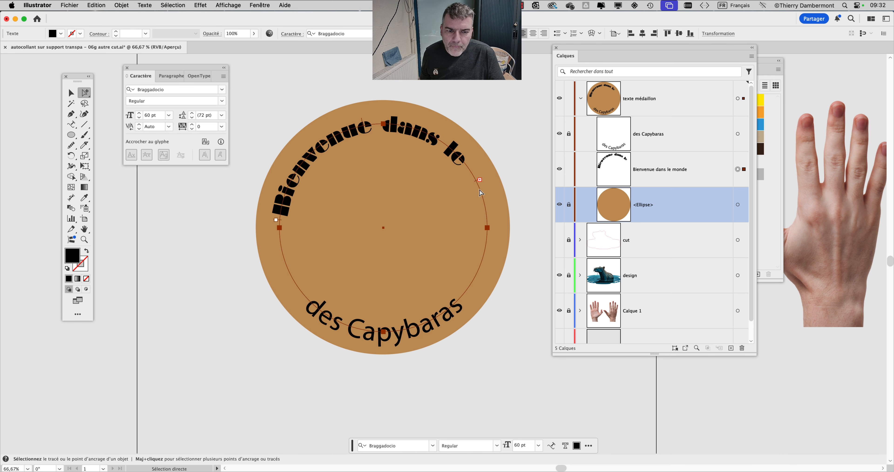
pyautogui.scroll(2, 479, 190)
pyautogui.moveTo(474, 169); pyautogui.dragTo(465, 313)
pyautogui.scroll(-2, 449, 269)
pyautogui.press('super+shift+a')
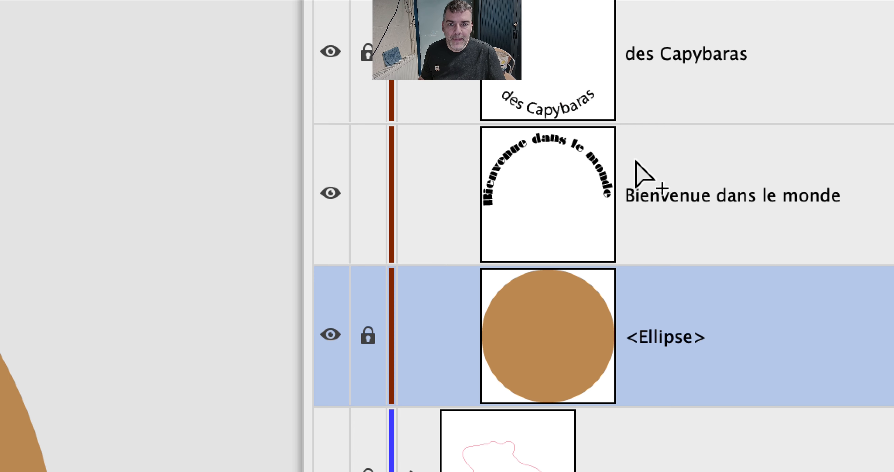
# Step: Lock "Bienvenue dans le monde", unlock "des Capybaras" and set the lower text's size to 100 pt
pyautogui.click(570, 134)
pyautogui.click(578, 280)
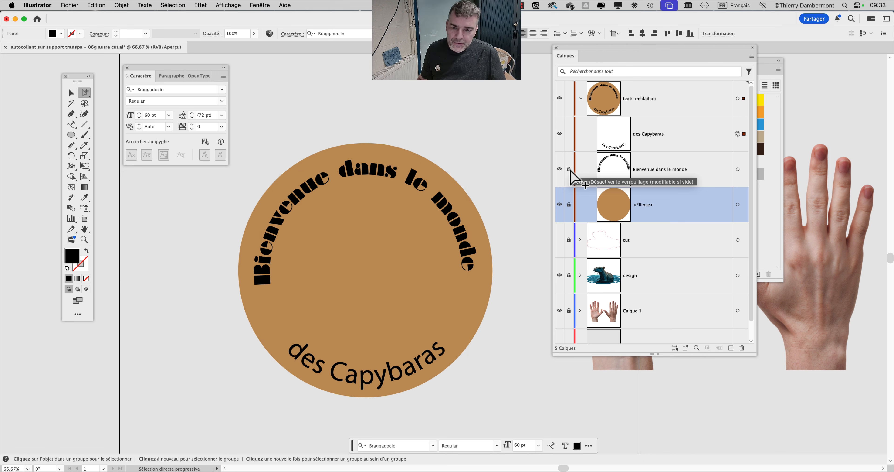
pyautogui.click(72, 125)
pyautogui.moveTo(291, 348); pyautogui.dragTo(469, 358)
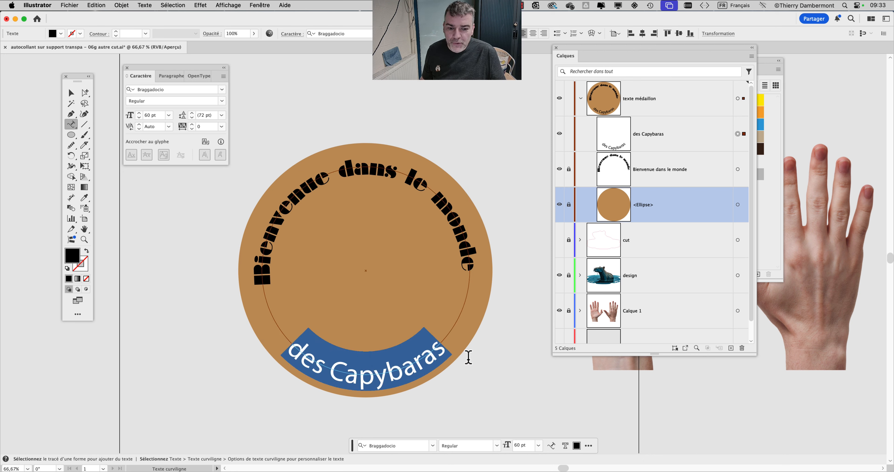
pyautogui.keyDown('shift'); pyautogui.click(138, 114); pyautogui.keyUp('shift')
pyautogui.keyDown('shift'); pyautogui.click(139, 114); pyautogui.keyUp('shift')
# Step: Shift "des Capybaras" along its path by moving its start and centre brackets to balance it at the circle's base
pyautogui.click(84, 93)
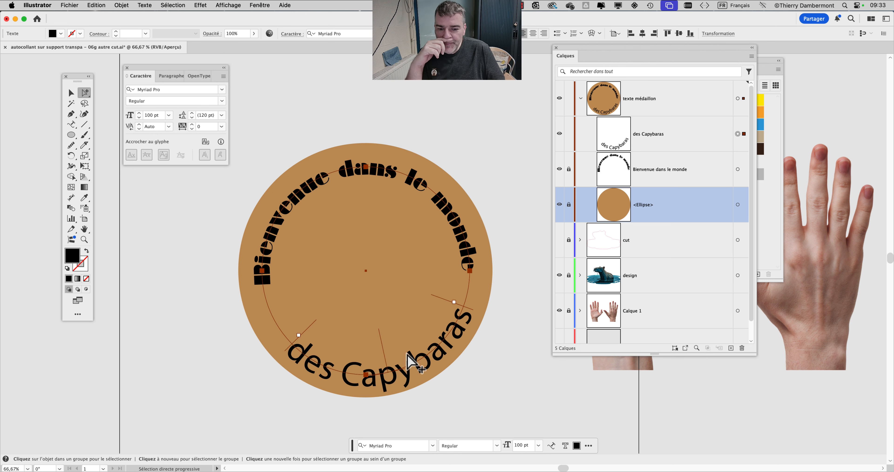
pyautogui.moveTo(309, 333); pyautogui.dragTo(278, 314)
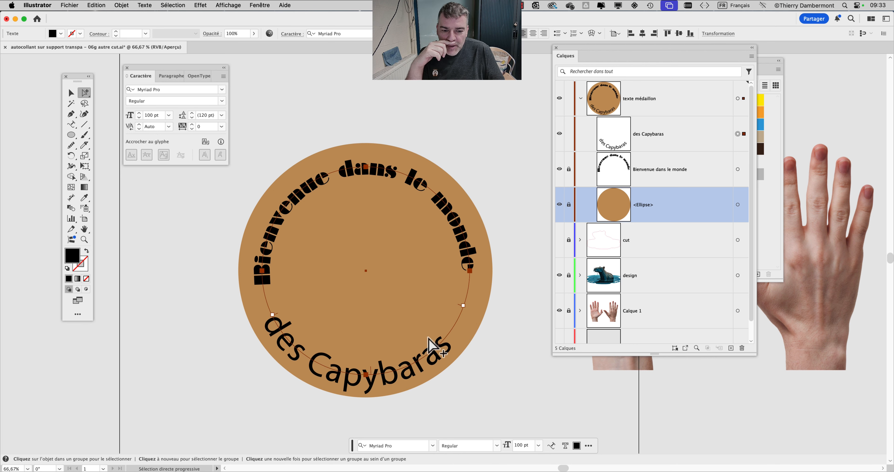
pyautogui.moveTo(373, 371); pyautogui.dragTo(373, 369)
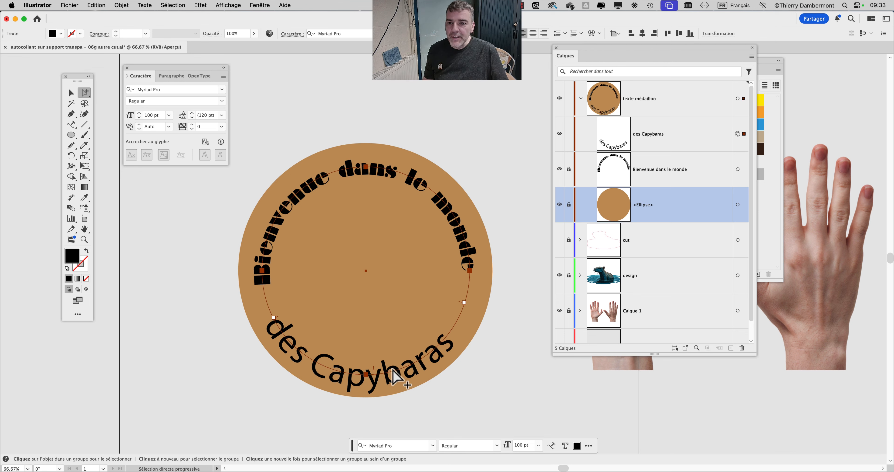
# Step: Centre-align the "des Capybaras" paragraph and move its centre bracket onto the circle's lowest anchor point
pyautogui.click(262, 7)
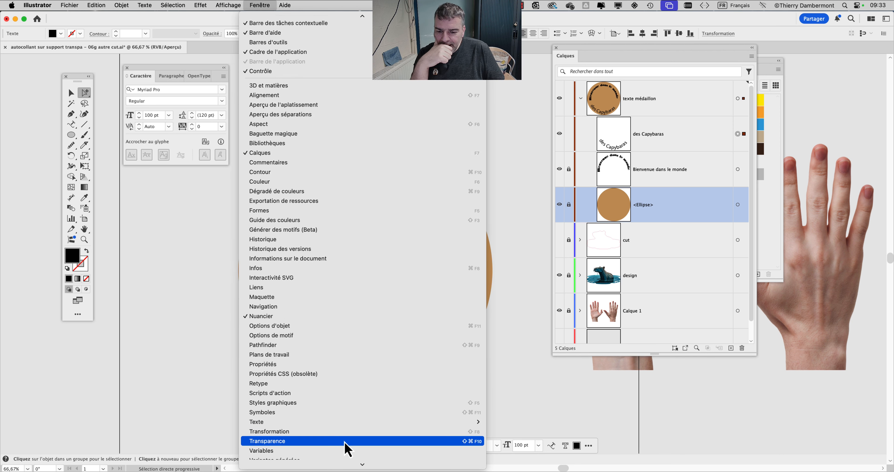
pyautogui.moveTo(400, 406)
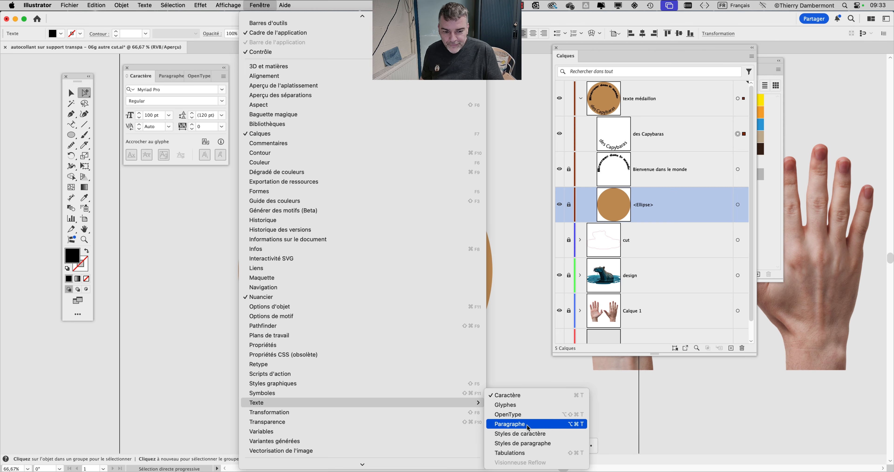
pyautogui.click(527, 424)
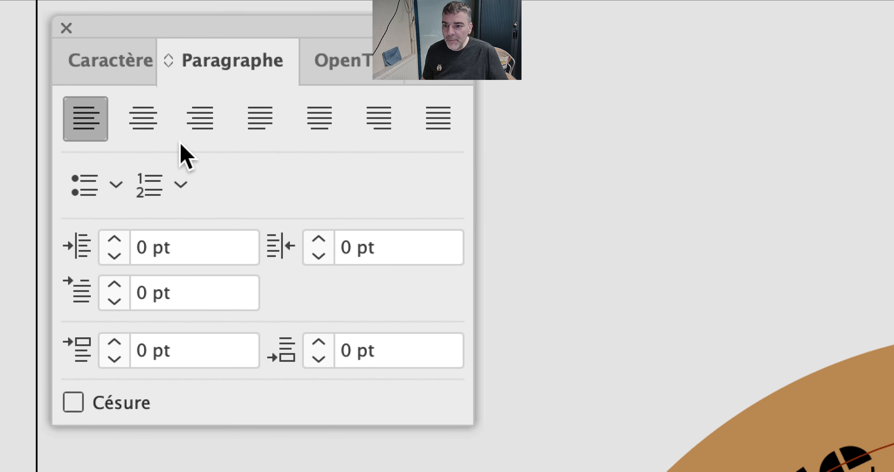
pyautogui.click(136, 125)
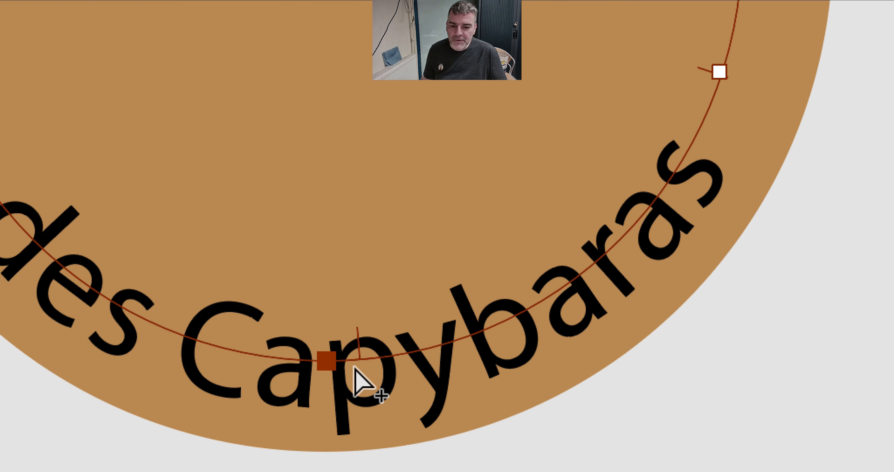
pyautogui.moveTo(354, 360); pyautogui.dragTo(325, 366)
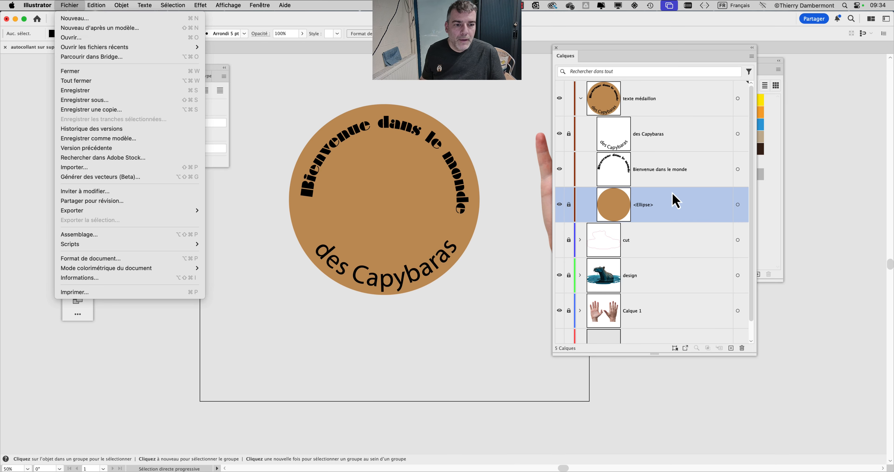
# Step: Move the "texte médaillon" layer into "design" between "Objet génératif" and "fond blanc", and hide its brown ellipse
pyautogui.click(673, 192)
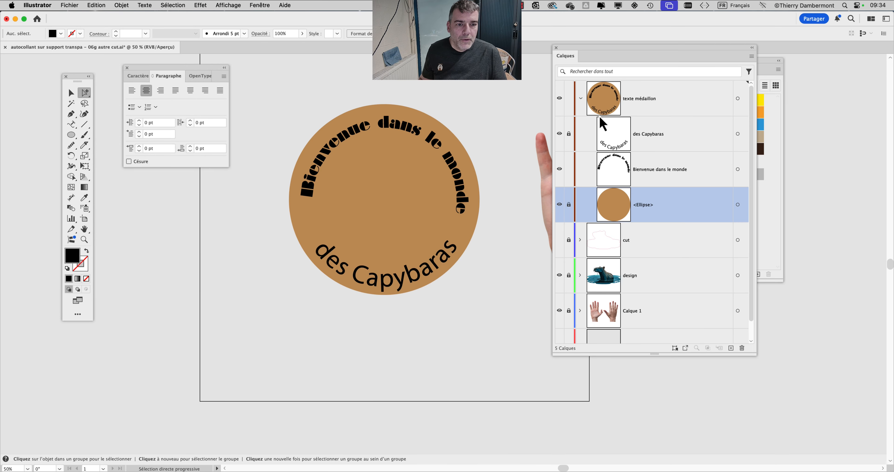
pyautogui.click(581, 98)
pyautogui.click(652, 108)
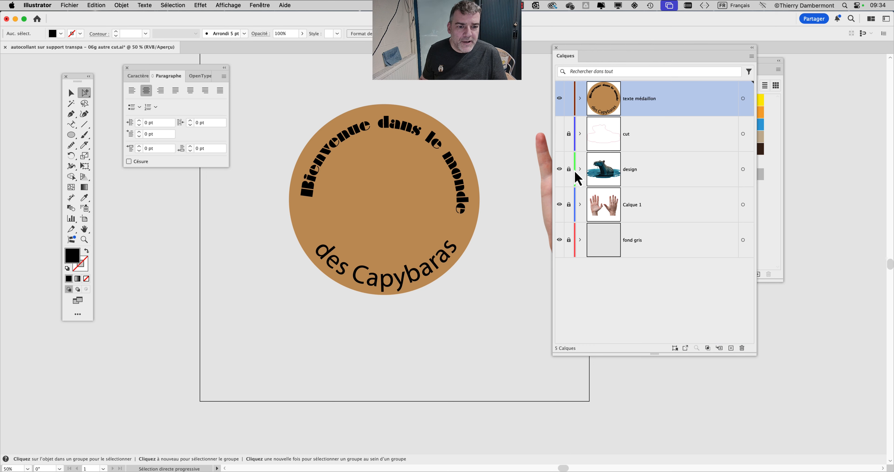
pyautogui.moveTo(680, 109); pyautogui.dragTo(694, 226)
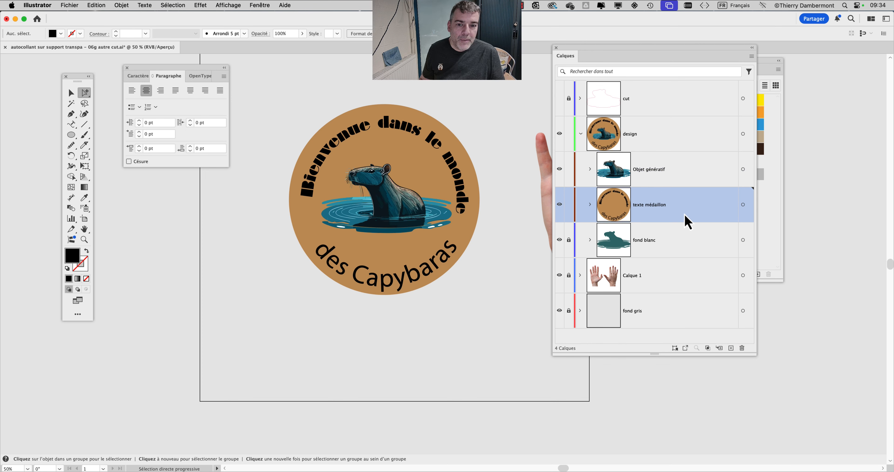
pyautogui.click(590, 205)
pyautogui.click(559, 310)
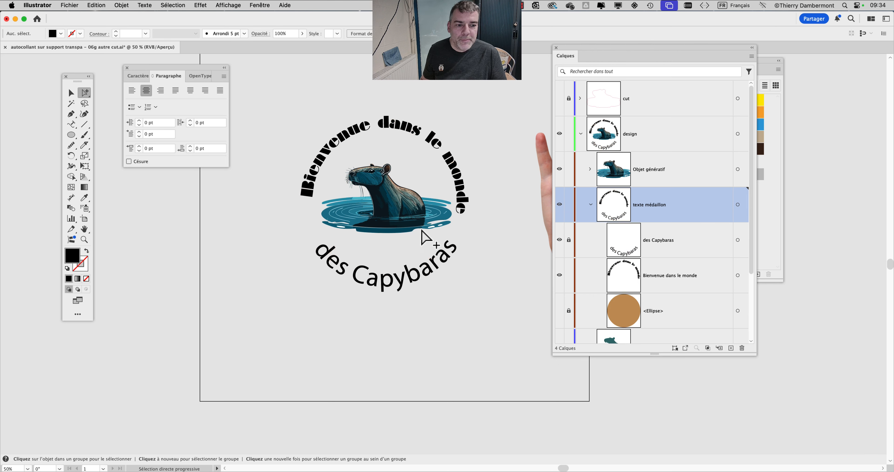
# Step: Save the document as a new Illustrator file named "autocollant sur support transpa - 07 texte sur une courbe.ai" with the default options
pyautogui.scroll(1, 371, 205)
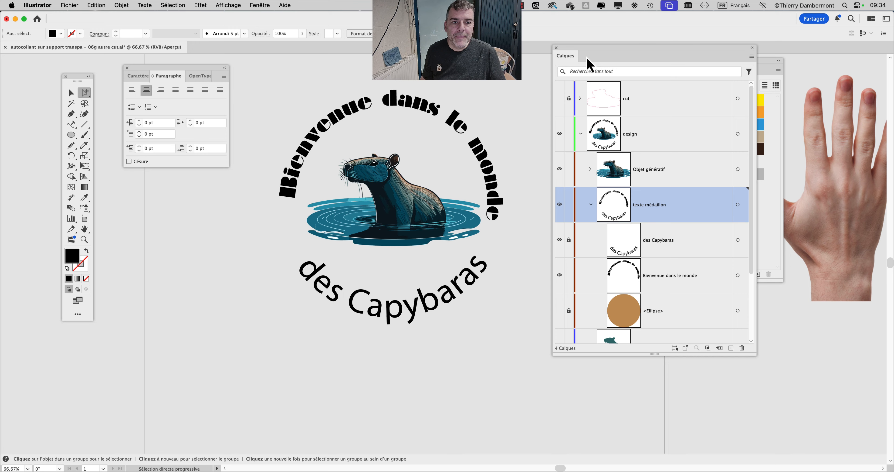
pyautogui.moveTo(590, 54); pyautogui.dragTo(676, 51)
pyautogui.click(69, 5)
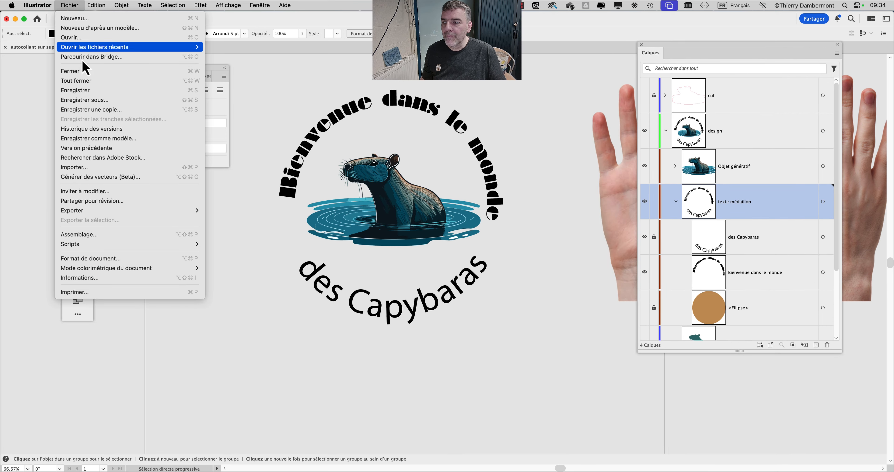
pyautogui.click(238, 87)
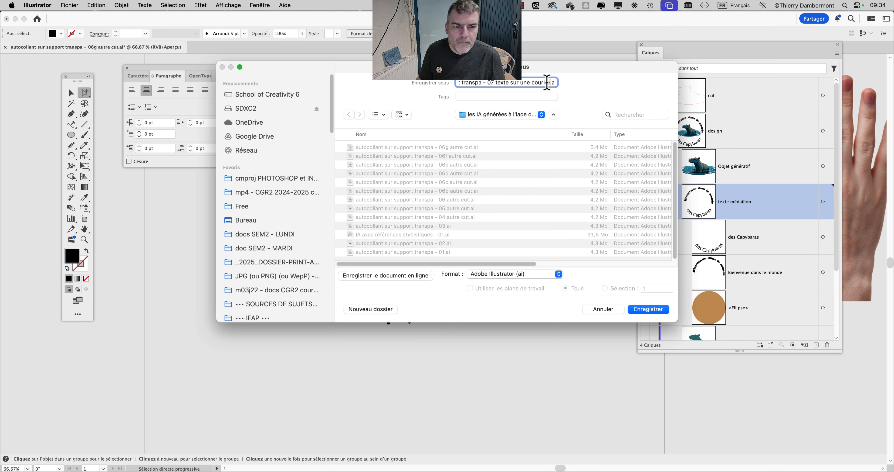
pyautogui.click(637, 310)
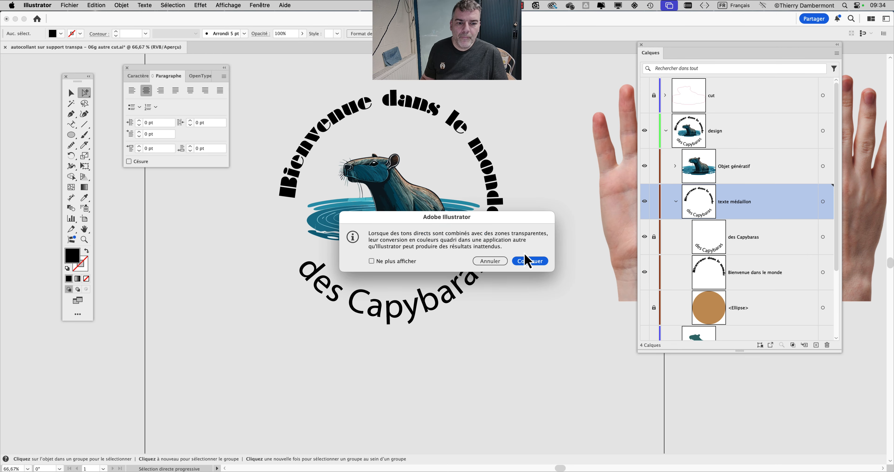
pyautogui.click(528, 260)
pyautogui.click(583, 354)
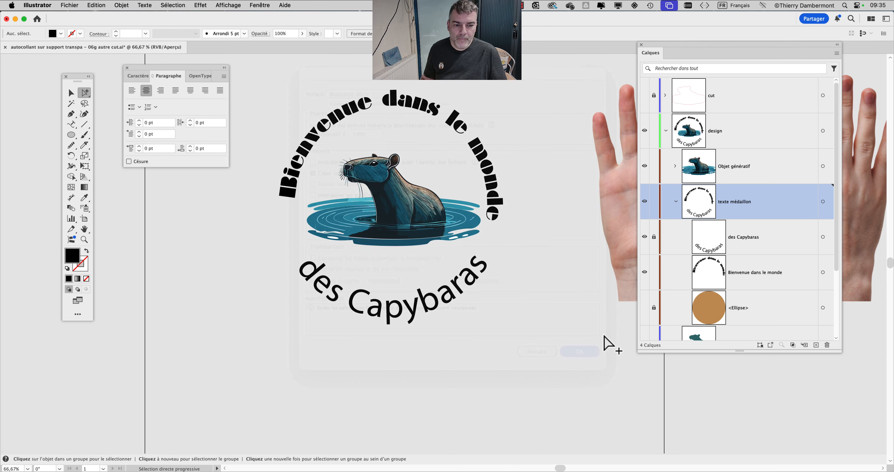
# Step: Switch to outline display and select the circular text path to examine it around the capybara
pyautogui.press('super+y')
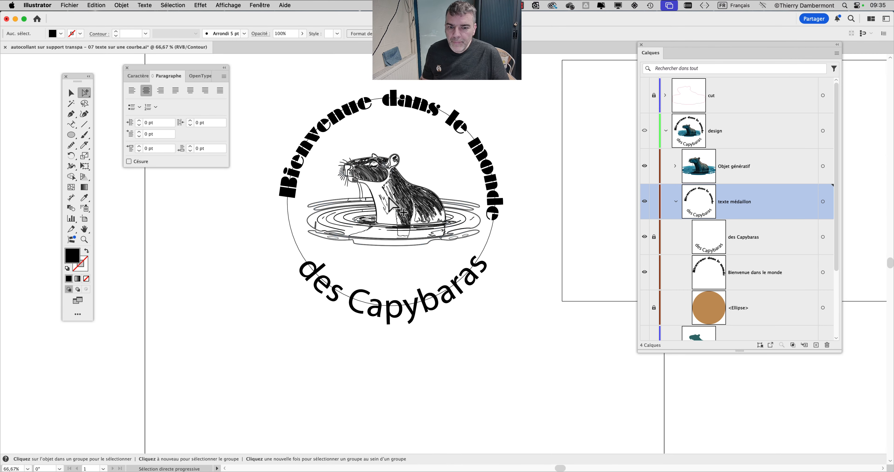
pyautogui.click(288, 210)
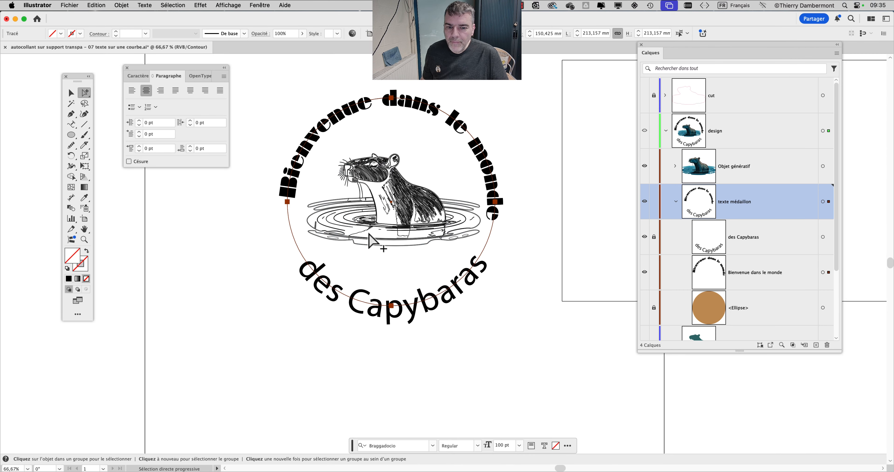
pyautogui.press('super+plus')
pyautogui.press('super+plus')
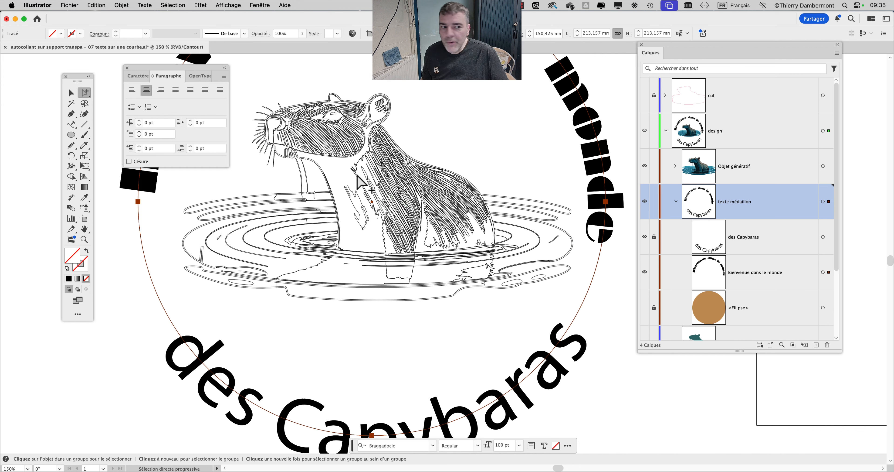
# Step: Show and unlock the "cut" layer, make it the active layer and lock the "design" layer
pyautogui.click(666, 131)
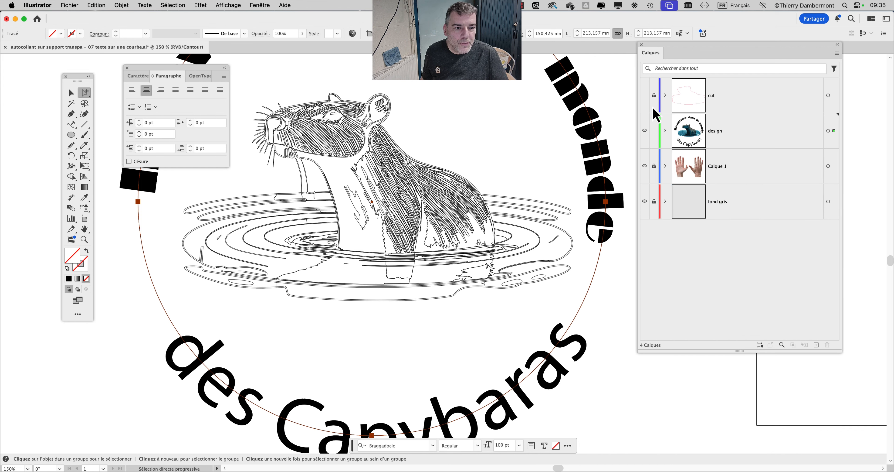
pyautogui.click(645, 96)
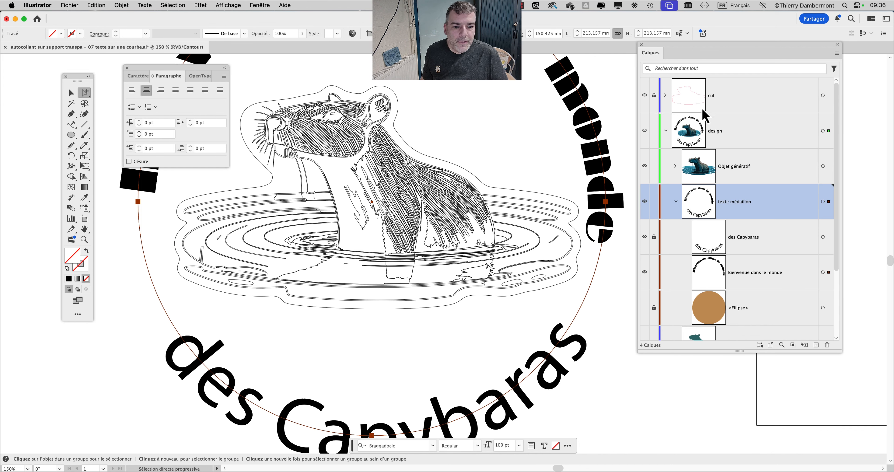
pyautogui.click(732, 107)
pyautogui.click(666, 131)
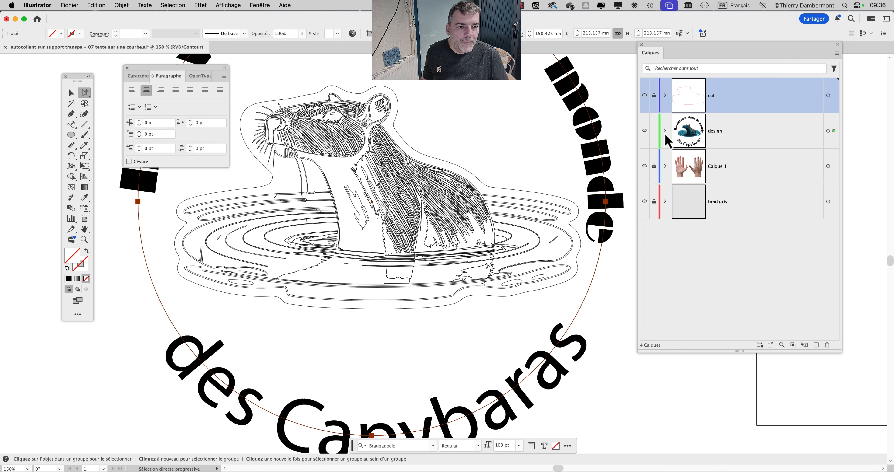
pyautogui.click(655, 130)
pyautogui.click(654, 95)
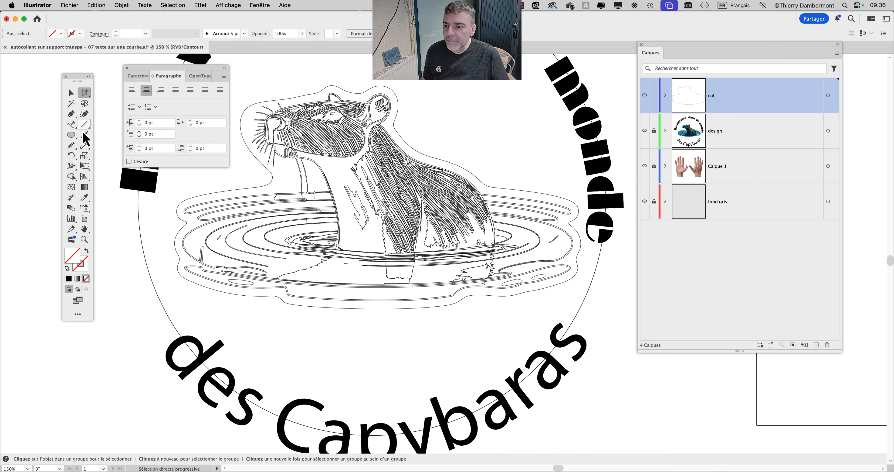
# Step: Draw a circle about 262 mm in diameter on the "cut" layer, centred on the capybara and enclosing both curved texts, in preview display
pyautogui.click(72, 136)
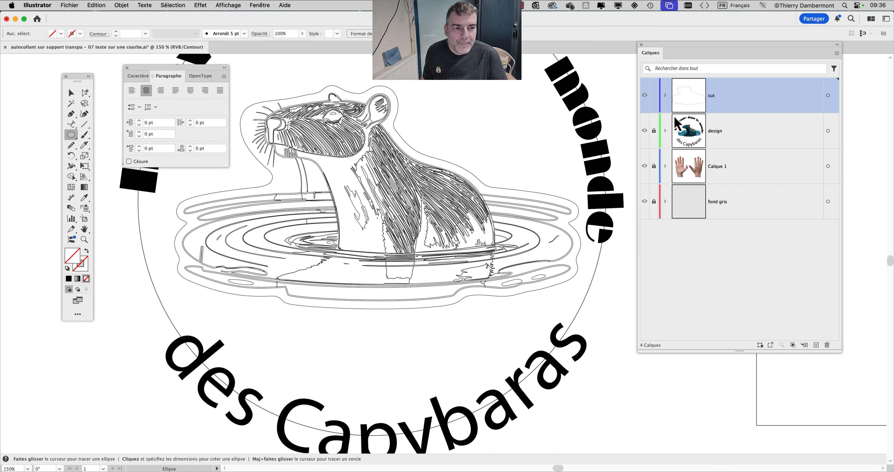
pyautogui.scroll(-1, 377, 227)
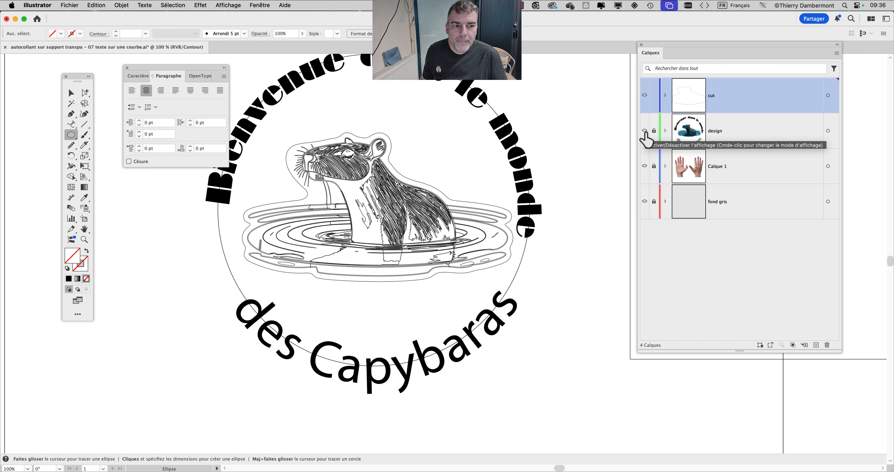
pyautogui.press('super+y')
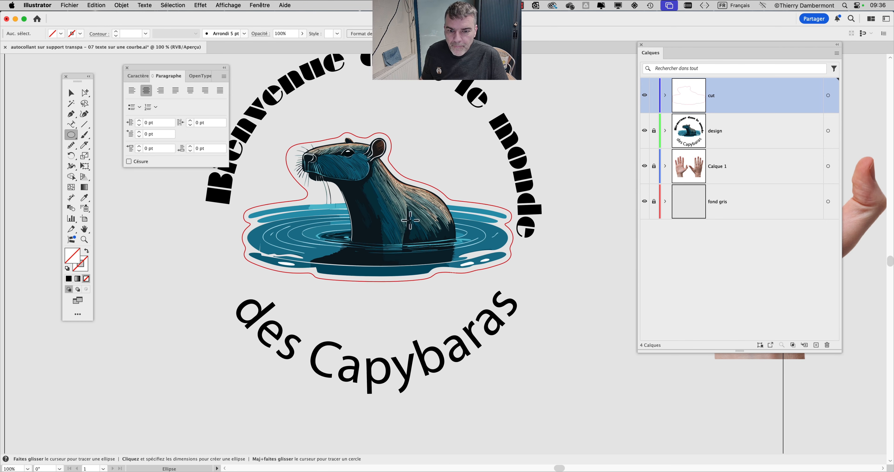
pyautogui.press('super+minus')
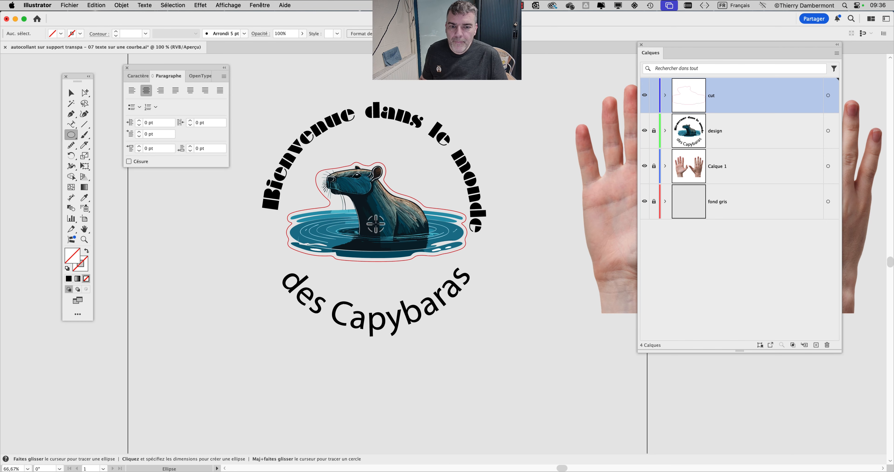
pyautogui.moveTo(373, 222)
pyautogui.mouseDown()
pyautogui.moveTo(500, 311)
pyautogui.moveTo(515, 305)
pyautogui.moveTo(501, 308)
pyautogui.mouseUp()
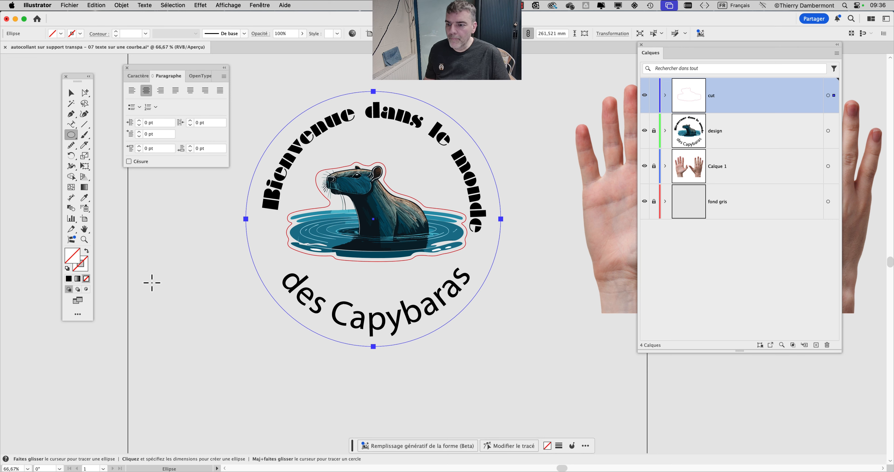
# Step: Apply the red swatch to the new circle's stroke, leaving it without a fill
pyautogui.click(87, 269)
pyautogui.click(262, 4)
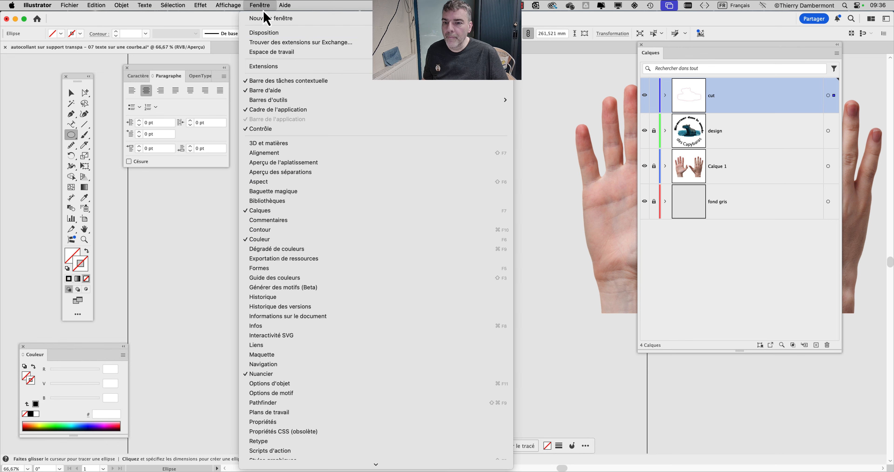
pyautogui.scroll(-2, 317, 306)
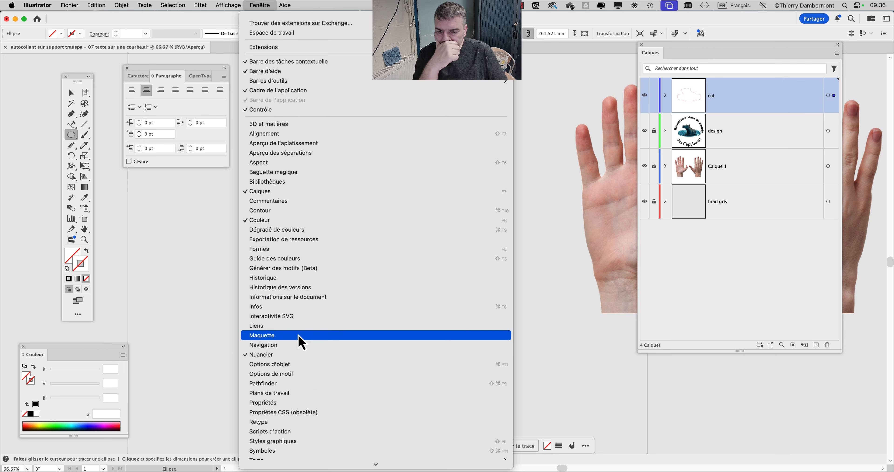
pyautogui.click(749, 293)
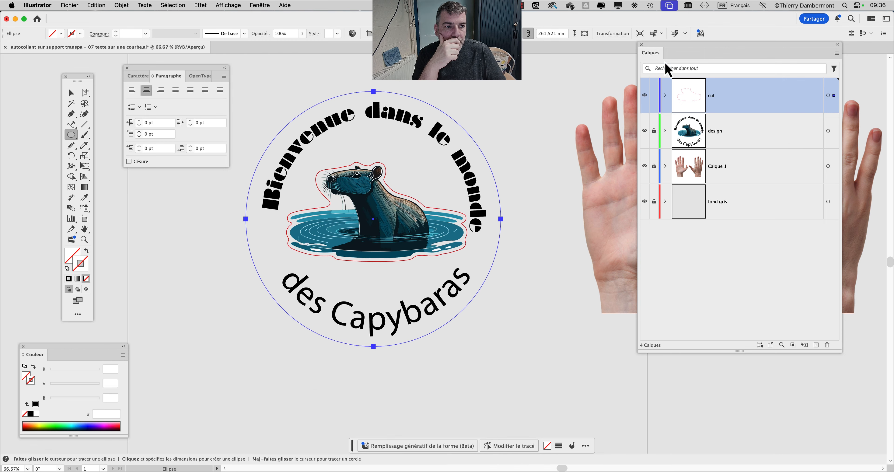
pyautogui.moveTo(666, 46); pyautogui.dragTo(804, 194)
pyautogui.moveTo(704, 68); pyautogui.dragTo(616, 66)
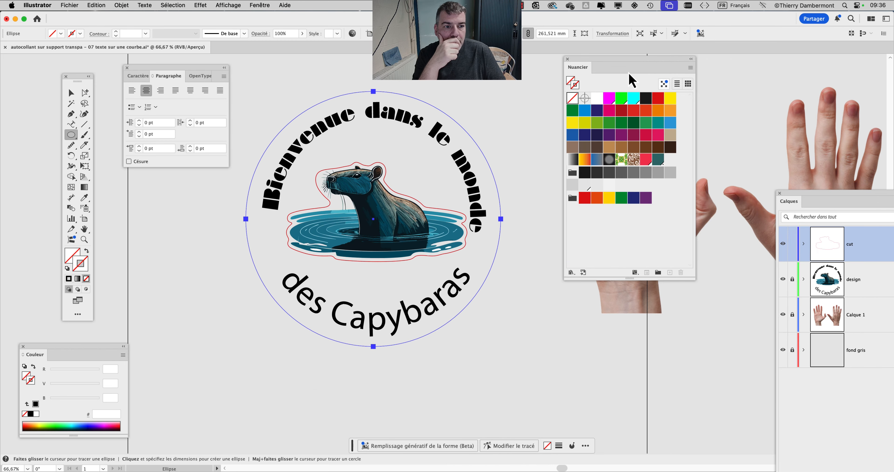
pyautogui.click(658, 98)
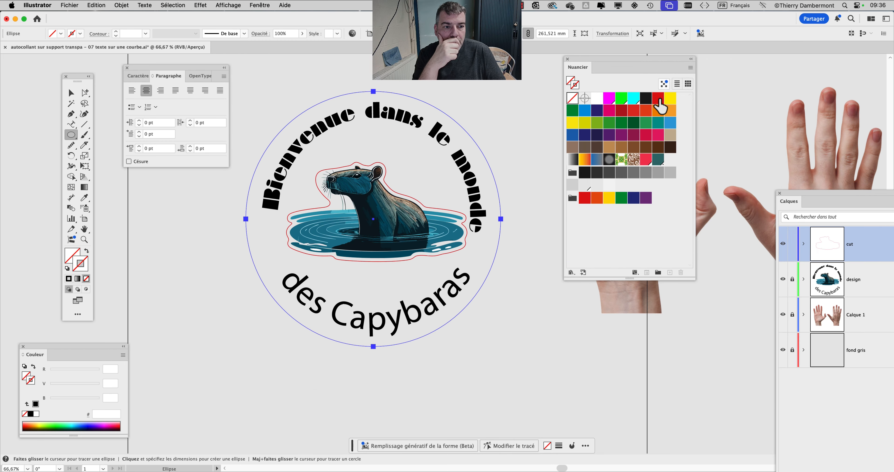
# Step: Delete the old red cut contour that follows the capybara and the water
pyautogui.click(82, 97)
pyautogui.click(273, 89)
pyautogui.moveTo(602, 64); pyautogui.dragTo(567, 295)
pyautogui.click(383, 167)
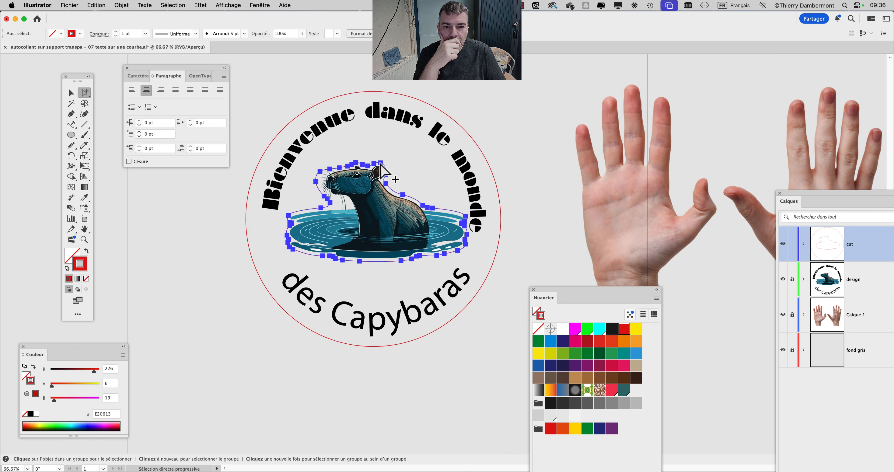
pyautogui.press('Delete')
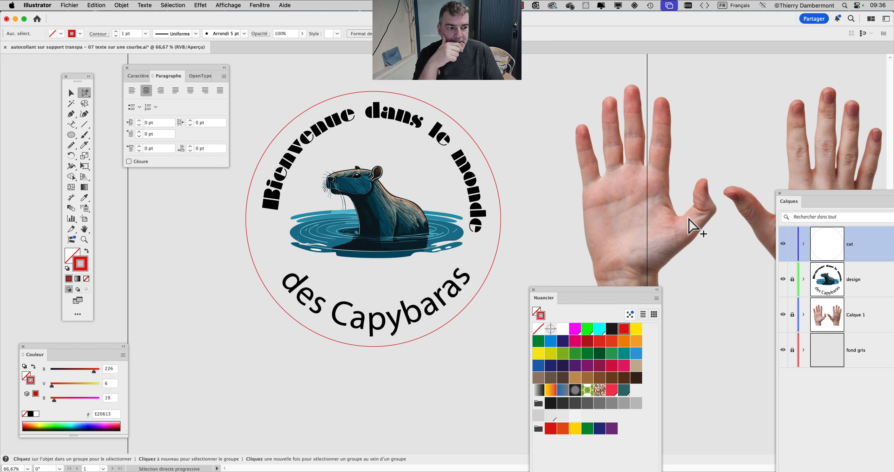
# Step: Check the contents of the "cut" and "design" layers by hiding and reshowing them, and unlock "design"
pyautogui.moveTo(792, 200); pyautogui.dragTo(554, 75)
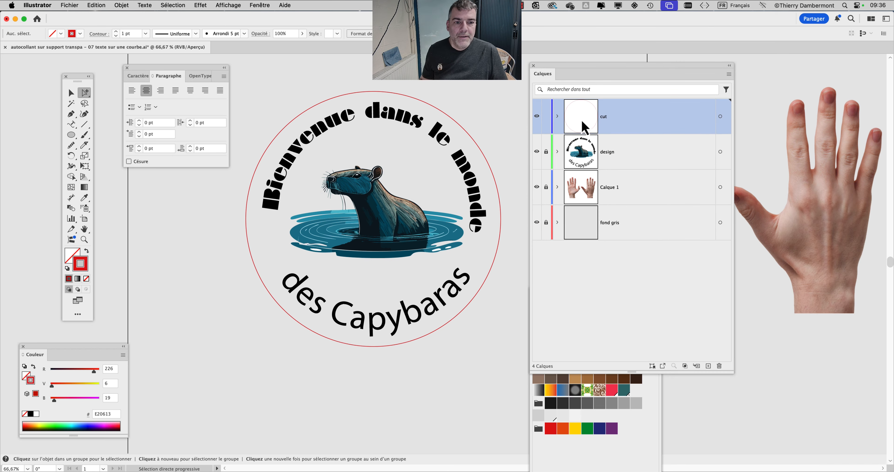
pyautogui.click(537, 116)
pyautogui.click(537, 116)
pyautogui.click(537, 151)
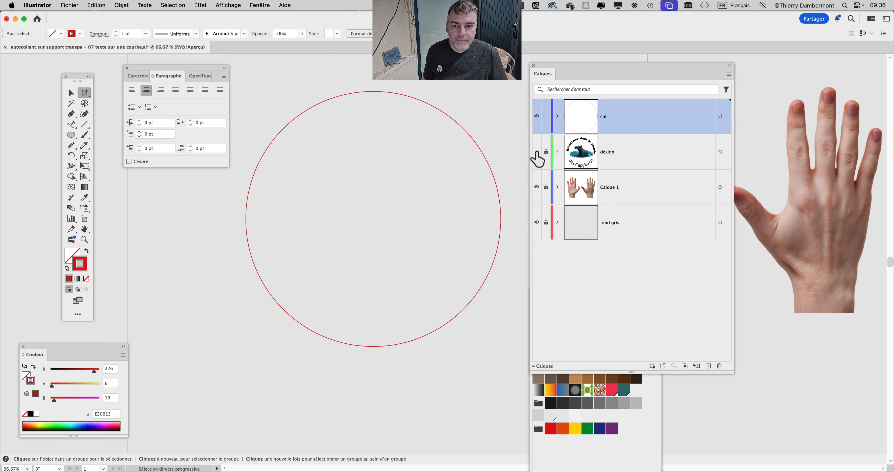
pyautogui.click(537, 152)
pyautogui.click(557, 151)
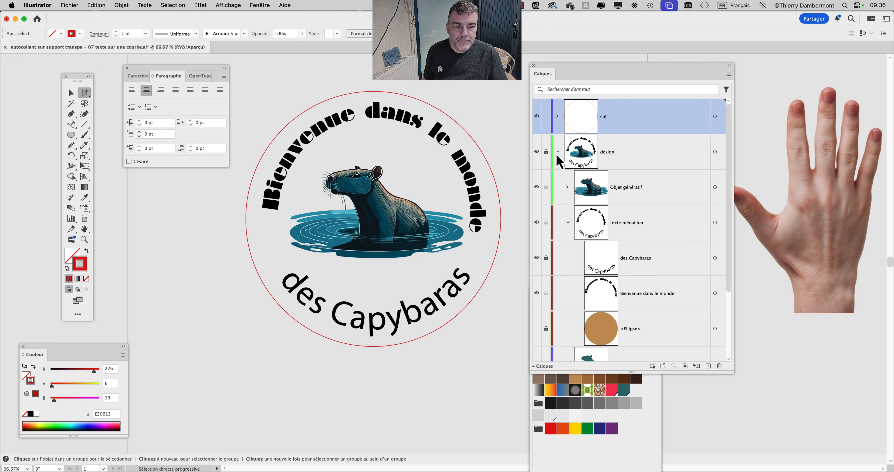
pyautogui.click(557, 153)
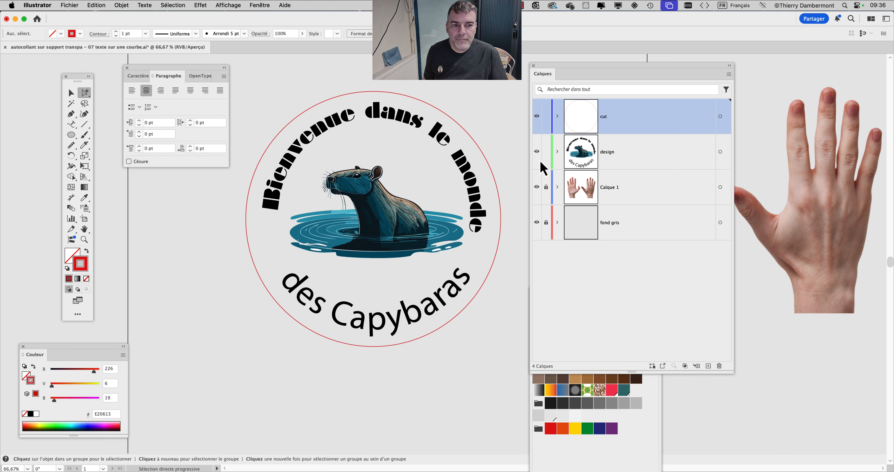
# Step: Save the document as a new Illustrator file named "autocollant sur support transpa - 07b texte sur une courbe.ai" with the default options
pyautogui.click(69, 5)
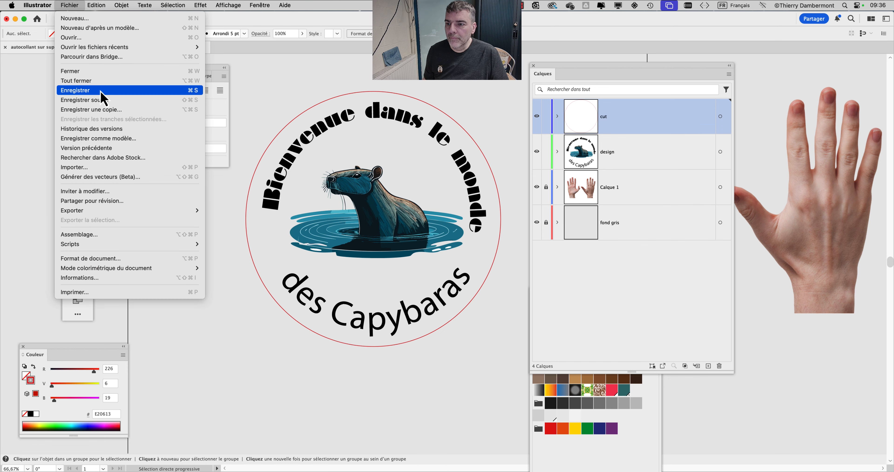
pyautogui.click(104, 101)
pyautogui.click(527, 83)
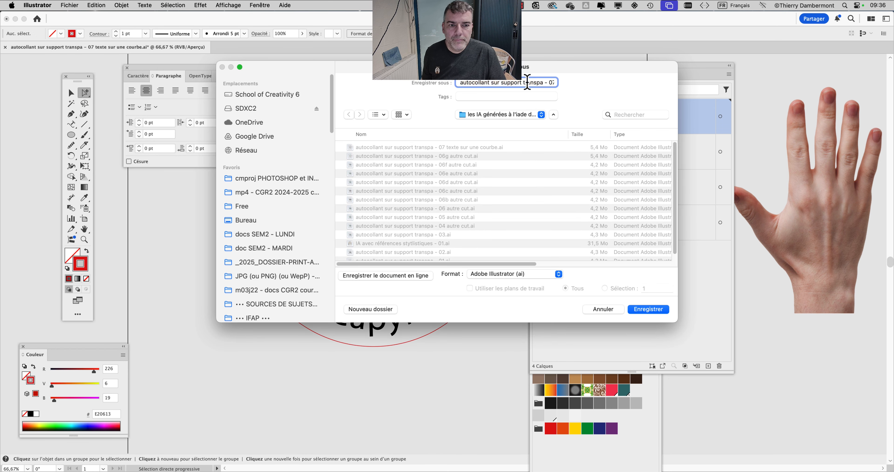
pyautogui.press('Down')
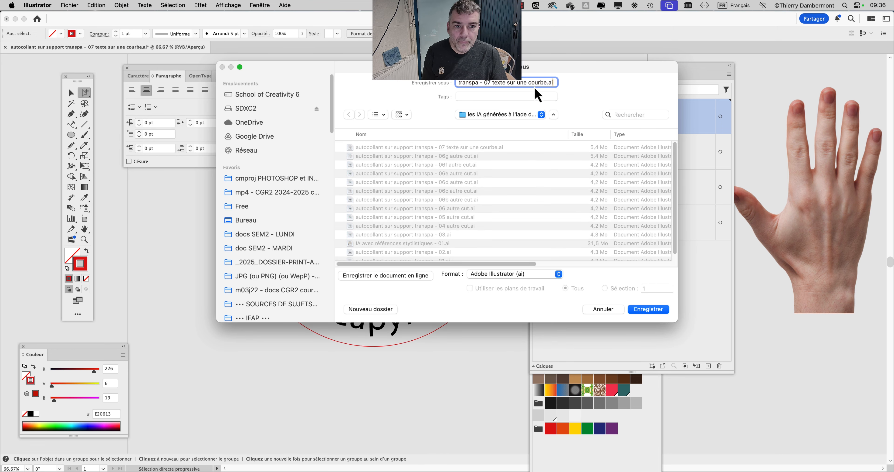
pyautogui.click(492, 86)
pyautogui.write('b')
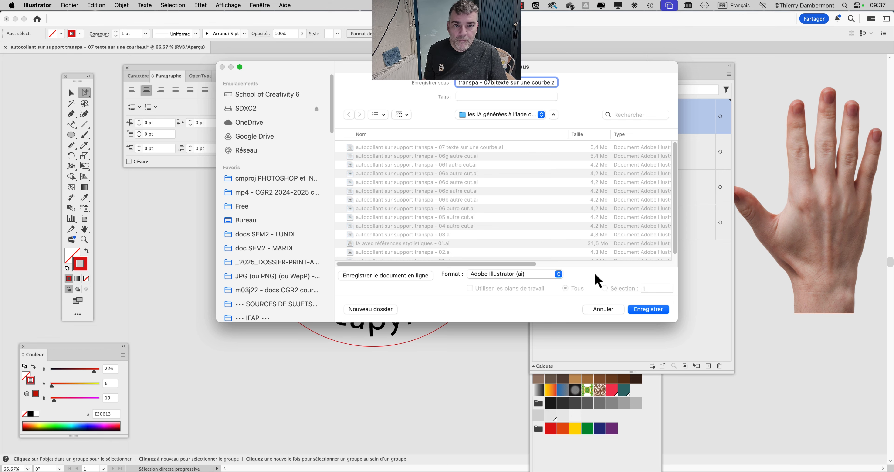
pyautogui.click(657, 312)
pyautogui.click(530, 261)
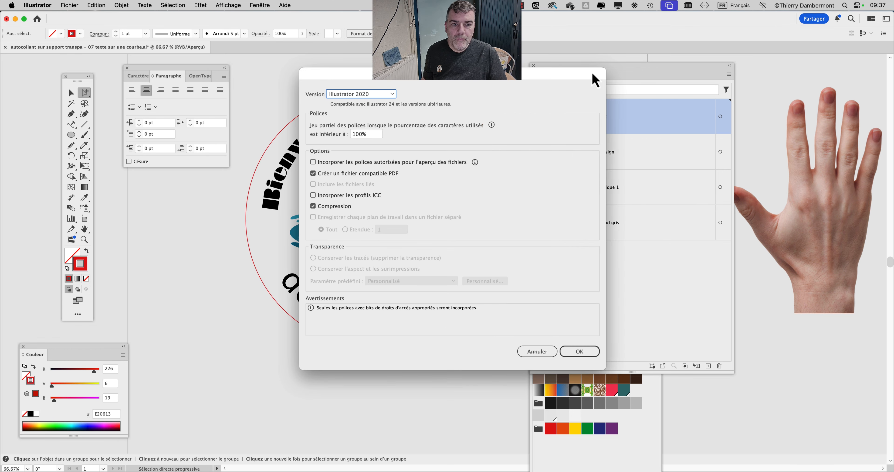
pyautogui.click(579, 351)
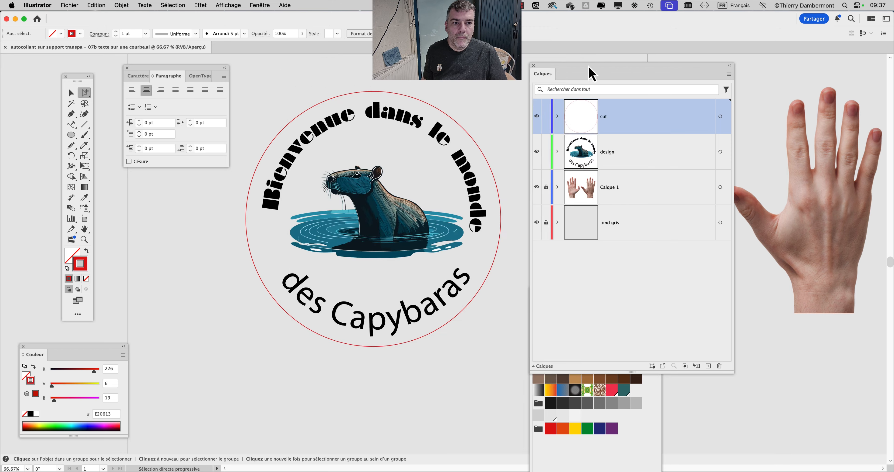
# Step: Lock the "cut" layer and select only the "Objet génératif" artwork in "design", undoing a trial move of it
pyautogui.moveTo(591, 72); pyautogui.dragTo(739, 74)
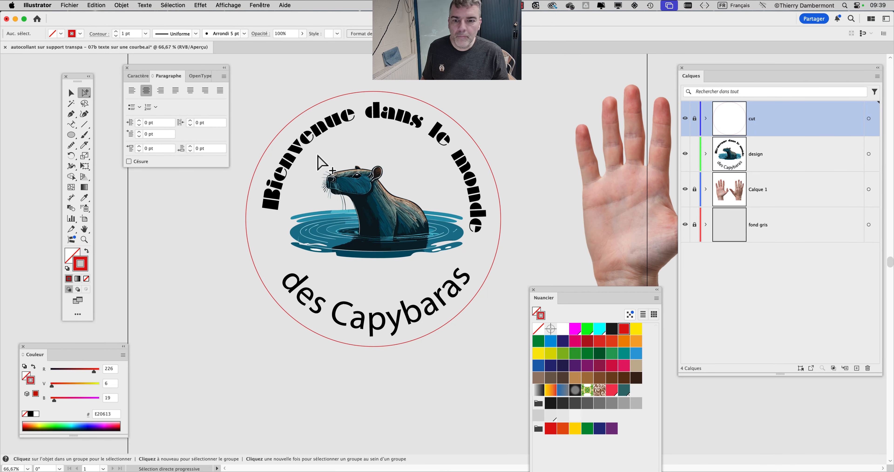
pyautogui.click(71, 93)
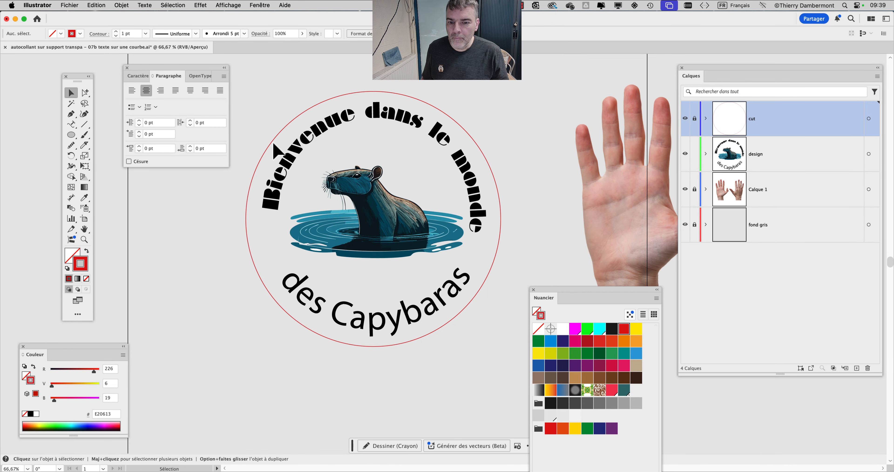
pyautogui.press('super+a')
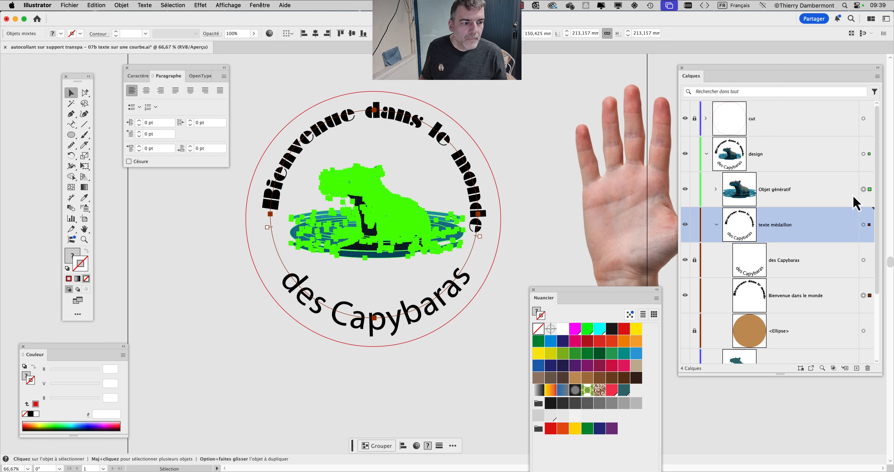
pyautogui.click(864, 190)
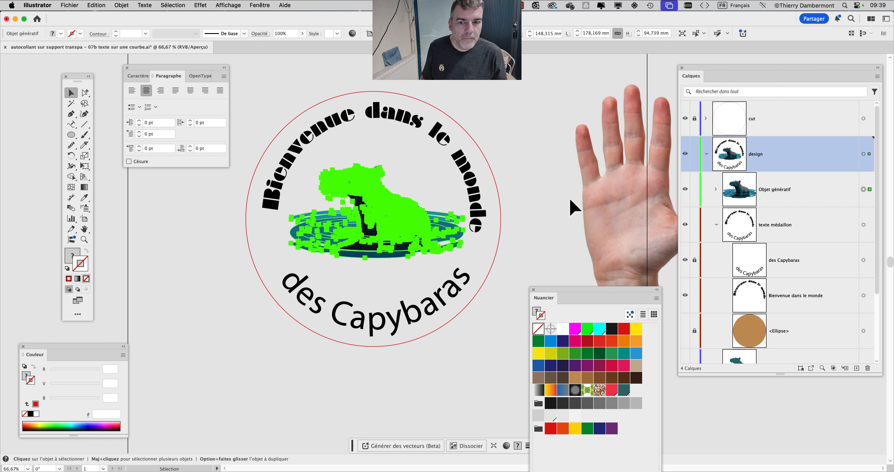
pyautogui.moveTo(382, 222); pyautogui.dragTo(381, 231)
pyautogui.press('super+z')
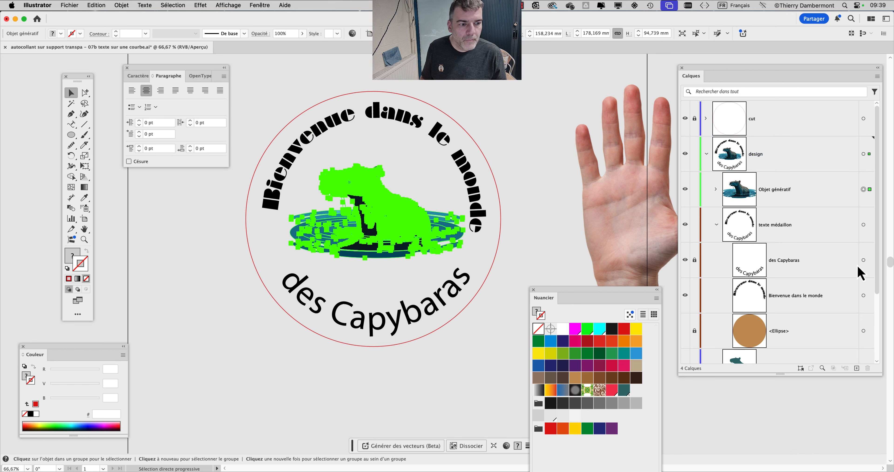
# Step: Unlock "fond blanc", add it to the capybara selection and move both to about X 104.6 mm, Y 152.8 mm
pyautogui.click(716, 225)
pyautogui.keyDown('alt'); pyautogui.click(869, 260); pyautogui.keyUp('alt')
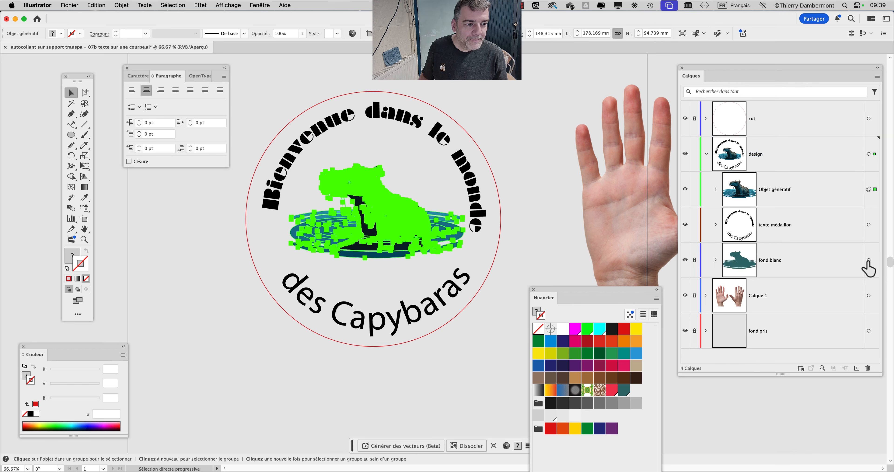
pyautogui.click(693, 261)
pyautogui.keyDown('super'); pyautogui.click(869, 260); pyautogui.keyUp('super')
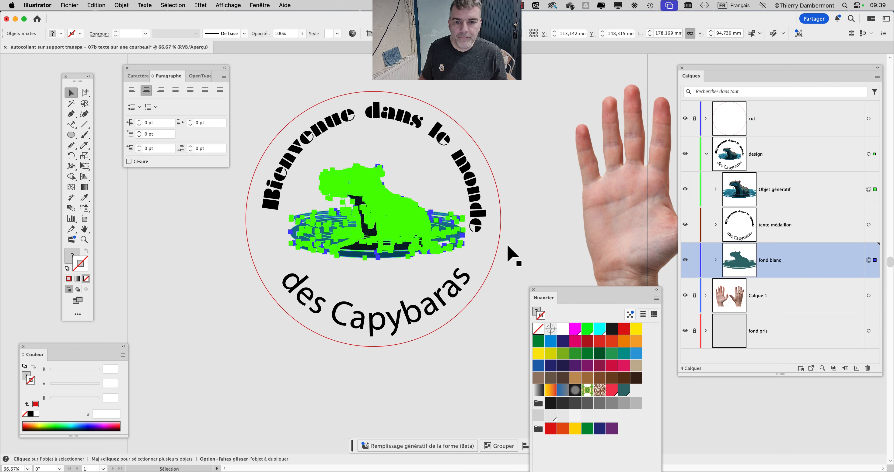
pyautogui.moveTo(404, 221); pyautogui.dragTo(396, 224)
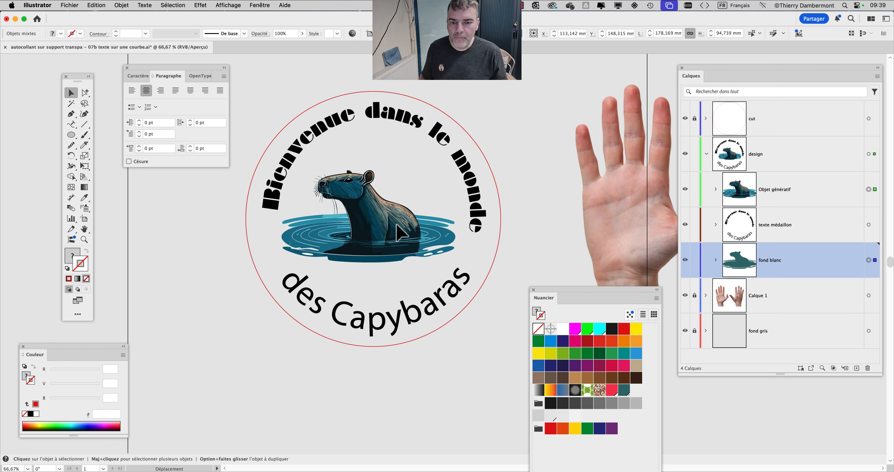
pyautogui.click(397, 225)
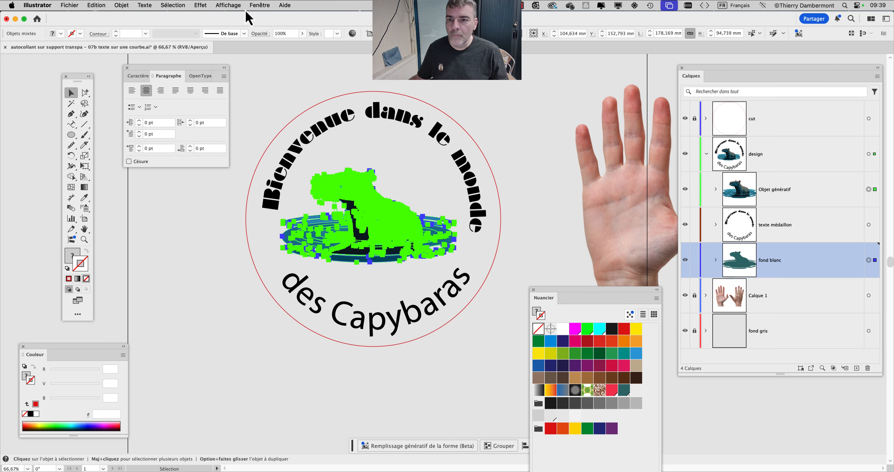
# Step: Hide the selection edges and enlarge the capybara with its backing to about 223 × 119 mm from its centre using Free Transform
pyautogui.click(223, 5)
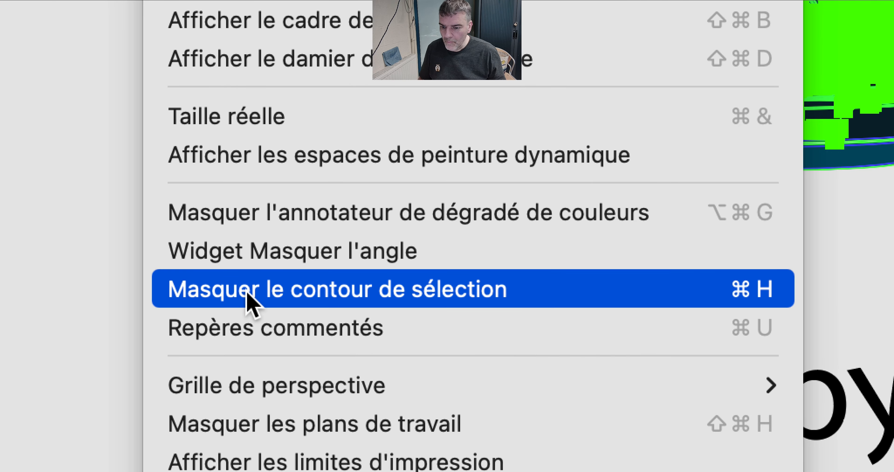
pyautogui.click(59, 298)
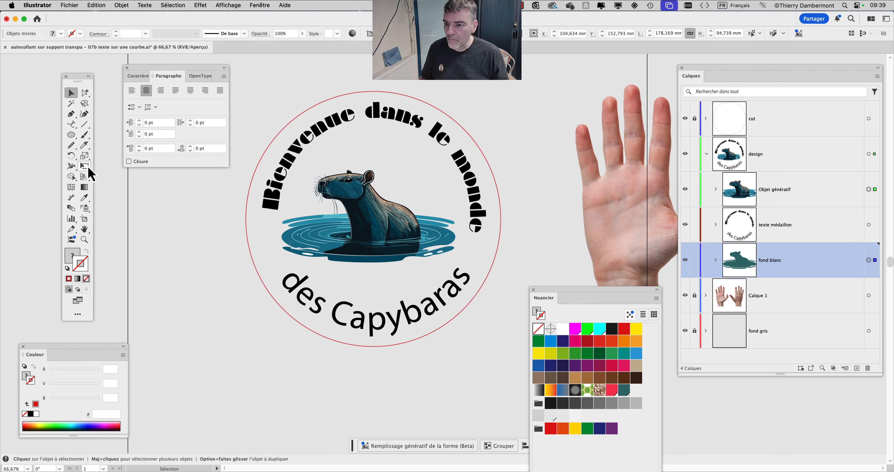
pyautogui.click(87, 167)
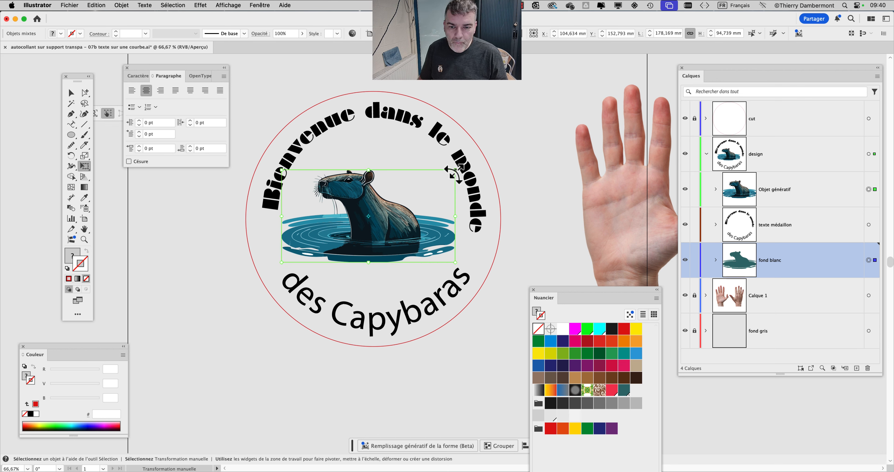
pyautogui.moveTo(453, 172); pyautogui.dragTo(480, 164)
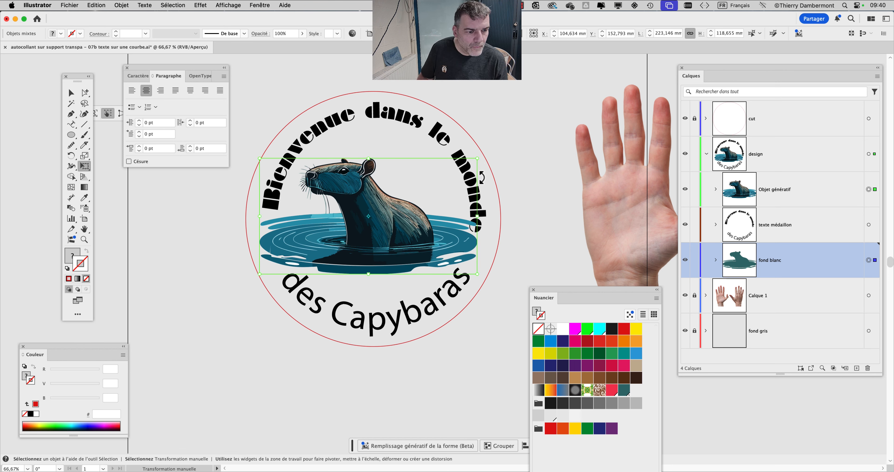
# Step: Place "Objet génératif" below "texte médaillon", then enlarge the capybara with its backing to about 230 × 122 mm at X 109.6 mm, Y 151.1 mm
pyautogui.moveTo(770, 206); pyautogui.dragTo(780, 238)
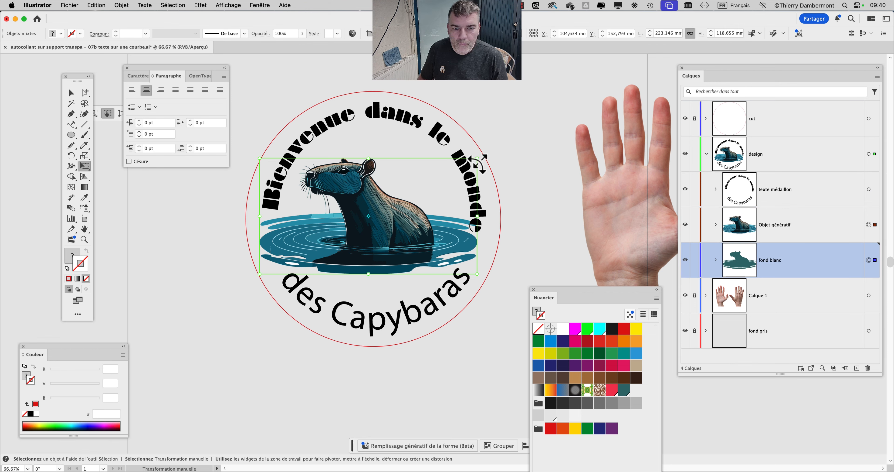
pyautogui.moveTo(475, 161); pyautogui.dragTo(480, 156)
pyautogui.moveTo(408, 203); pyautogui.dragTo(410, 217)
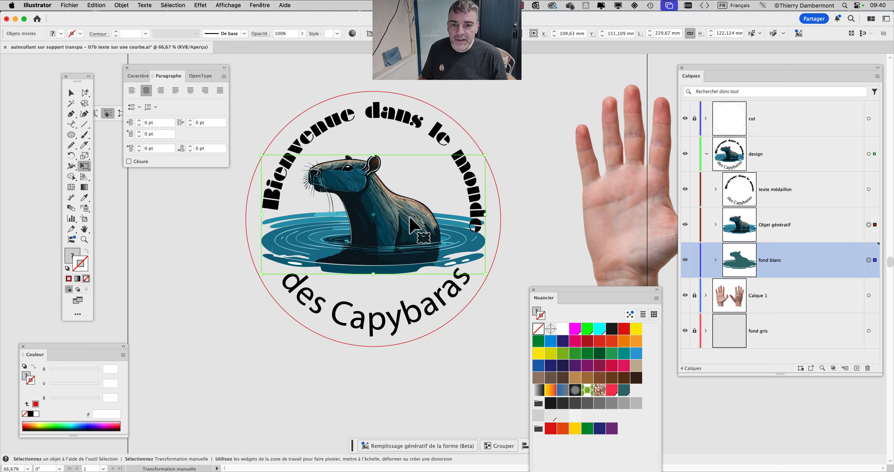
# Step: Select only the "Bienvenue dans le monde" text inside "texte médaillon" and rotate it slightly counter-clockwise around its circle with Free Transform
pyautogui.click(717, 189)
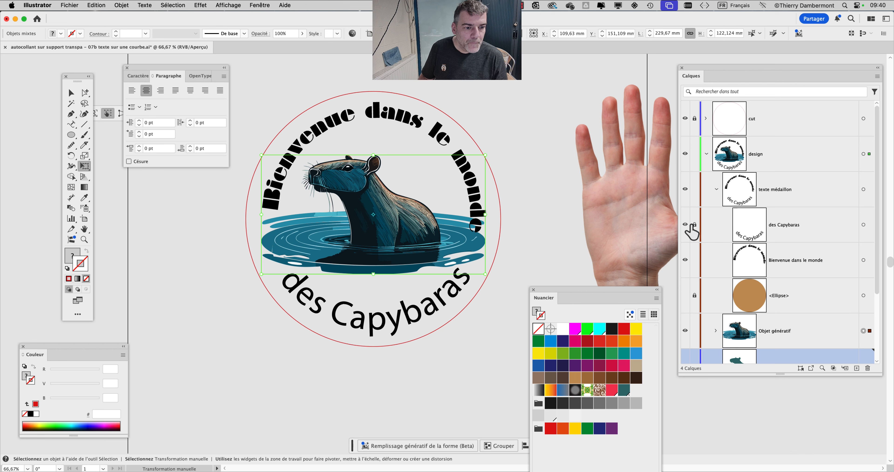
pyautogui.click(864, 260)
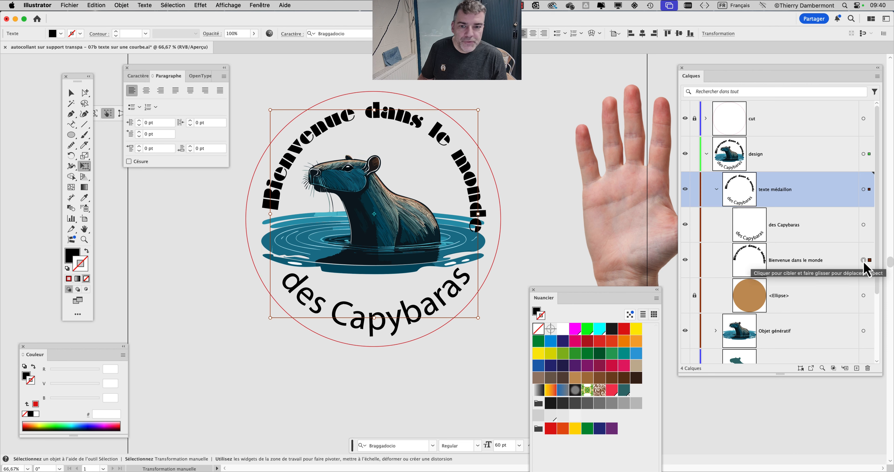
pyautogui.click(76, 126)
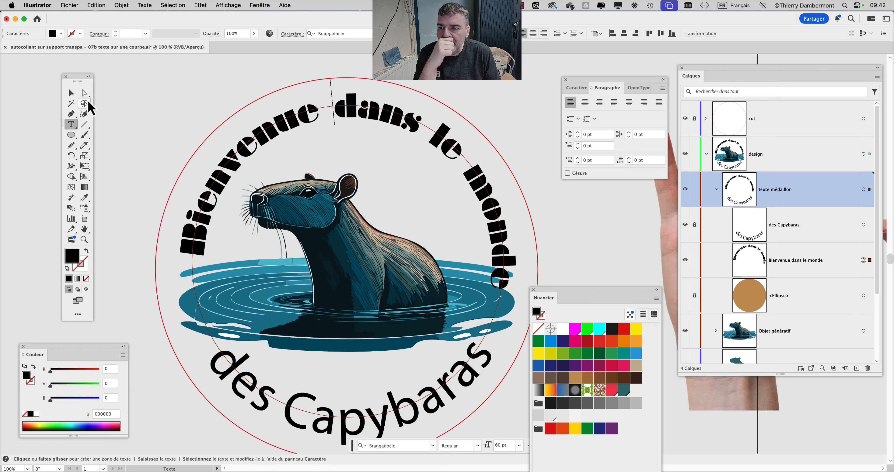
pyautogui.click(219, 119)
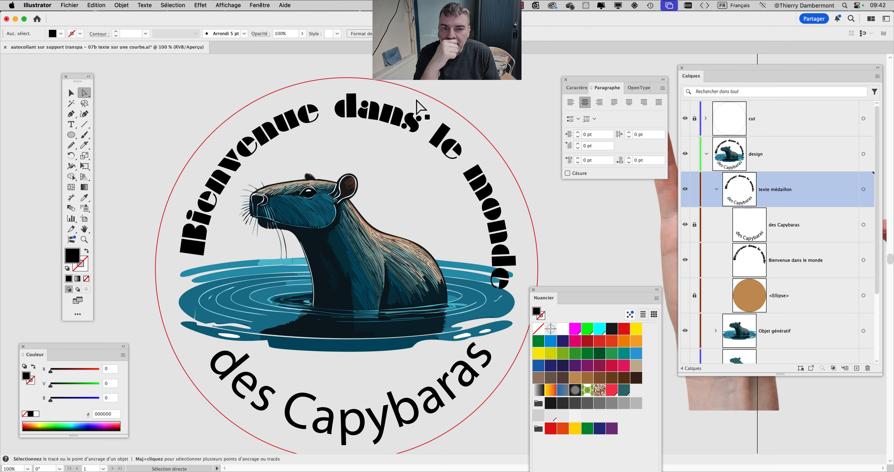
pyautogui.click(412, 116)
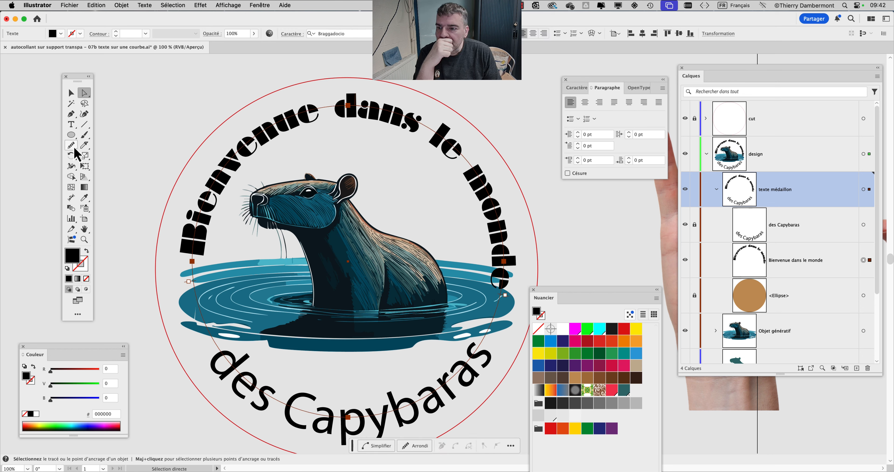
pyautogui.click(84, 166)
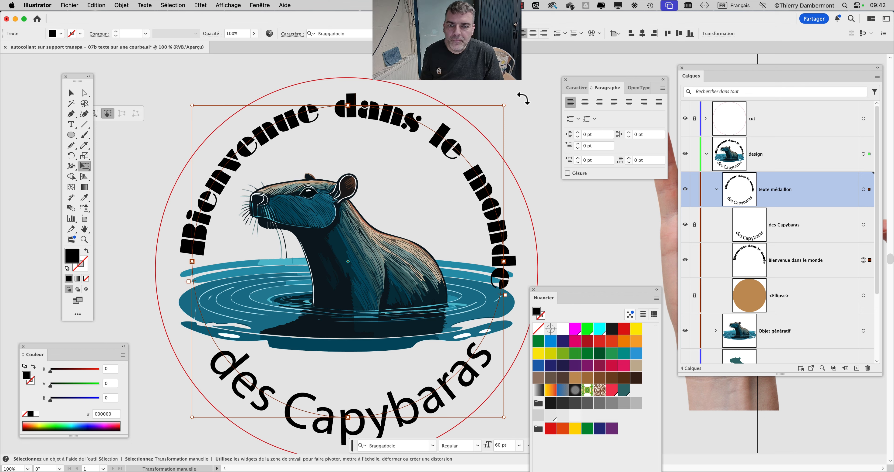
pyautogui.moveTo(524, 98); pyautogui.dragTo(515, 89)
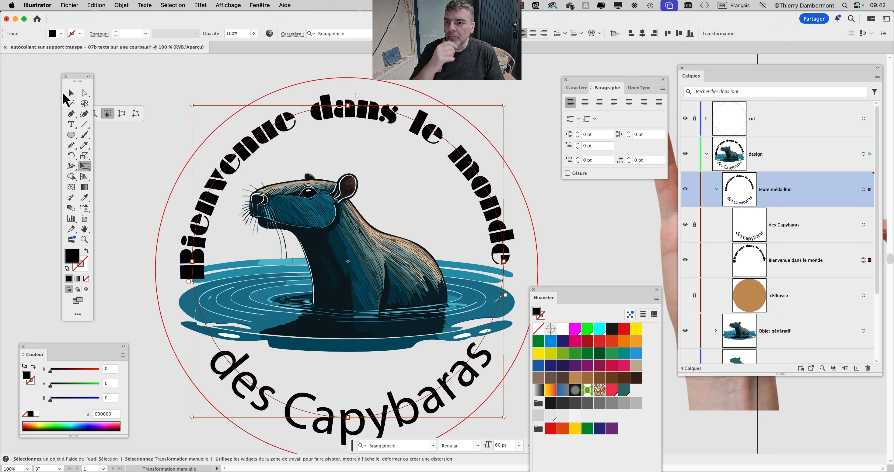
pyautogui.click(69, 93)
pyautogui.click(132, 86)
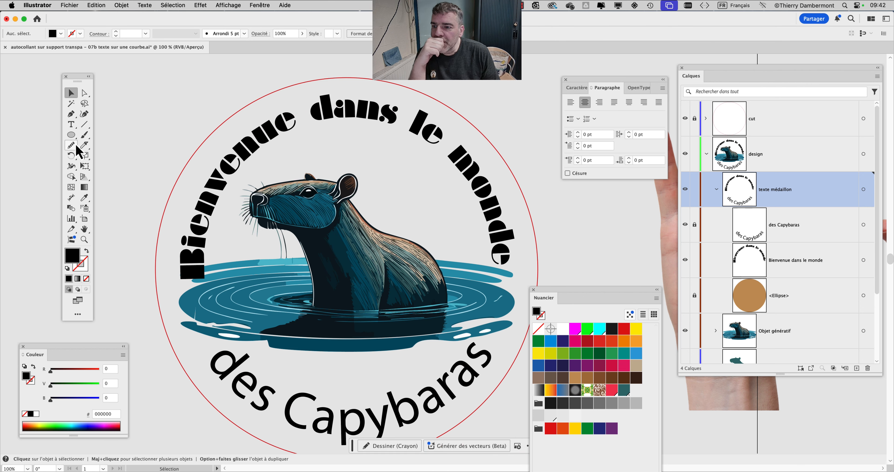
pyautogui.click(71, 124)
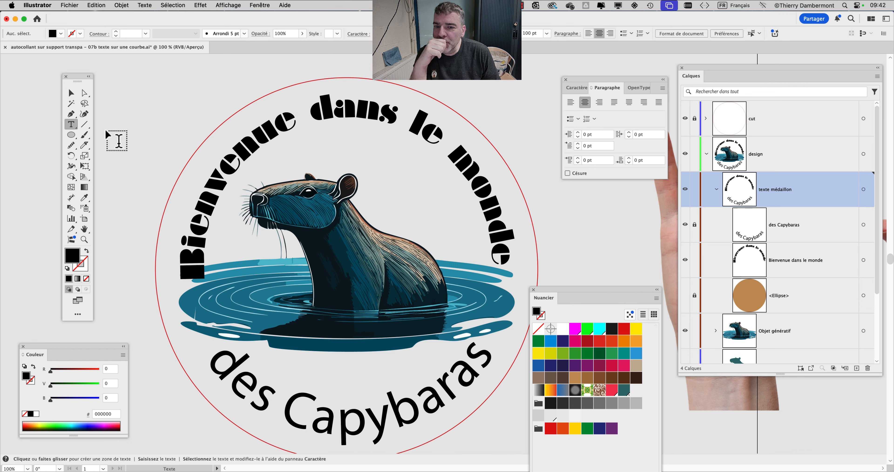
pyautogui.click(340, 104)
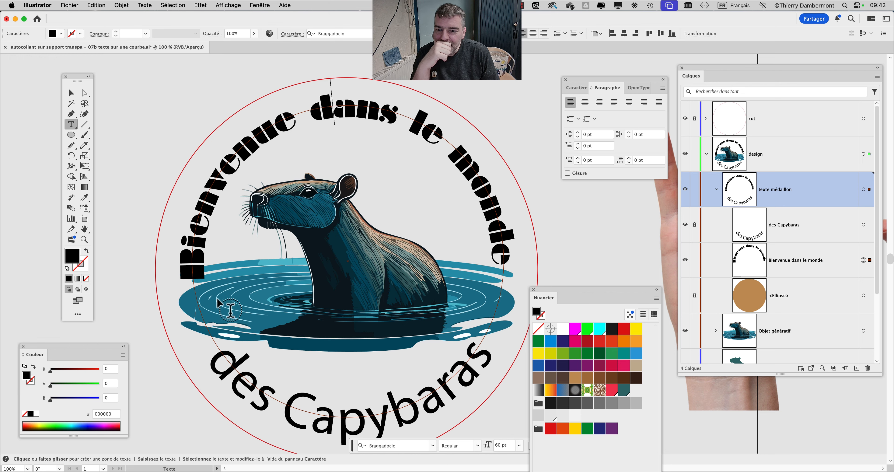
pyautogui.click(71, 93)
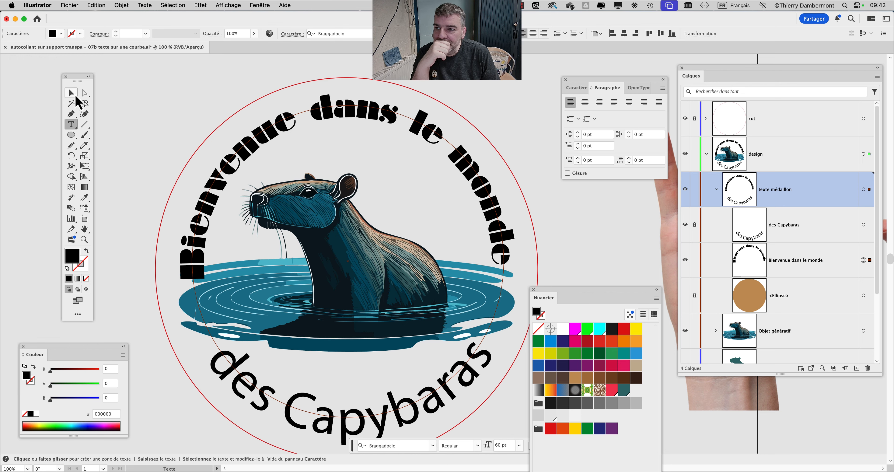
pyautogui.click(140, 100)
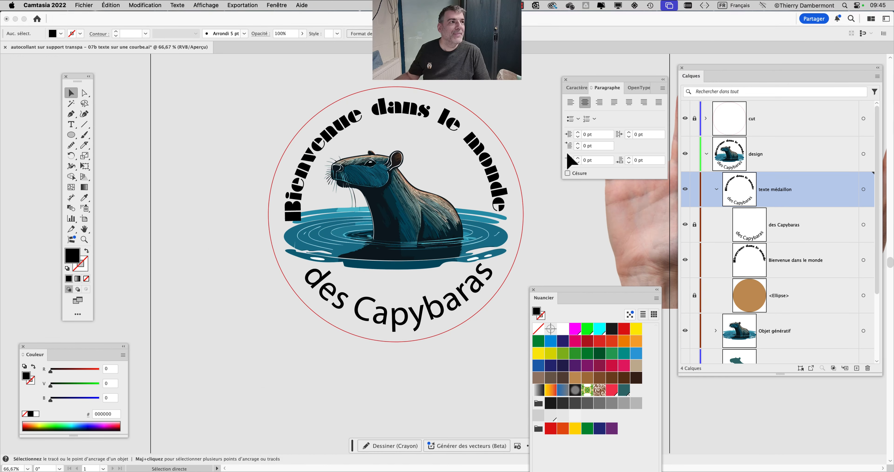
pyautogui.click(569, 156)
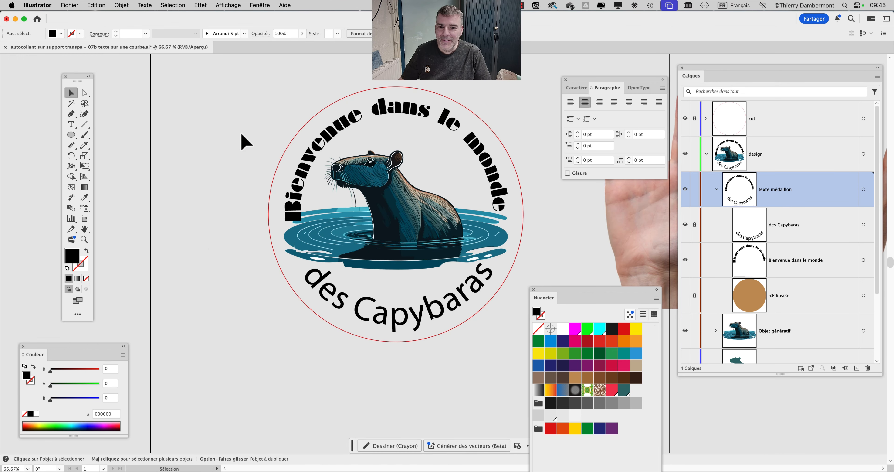
# Step: Select both curved texts, "des Capybaras" and "Bienvenue dans le monde", and fill them with the magenta swatch
pyautogui.click(864, 224)
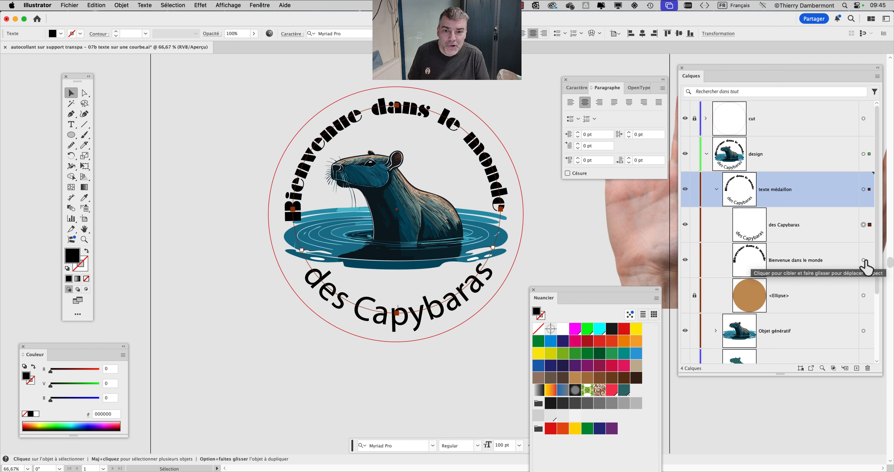
pyautogui.keyDown('shift'); pyautogui.click(864, 259); pyautogui.keyUp('shift')
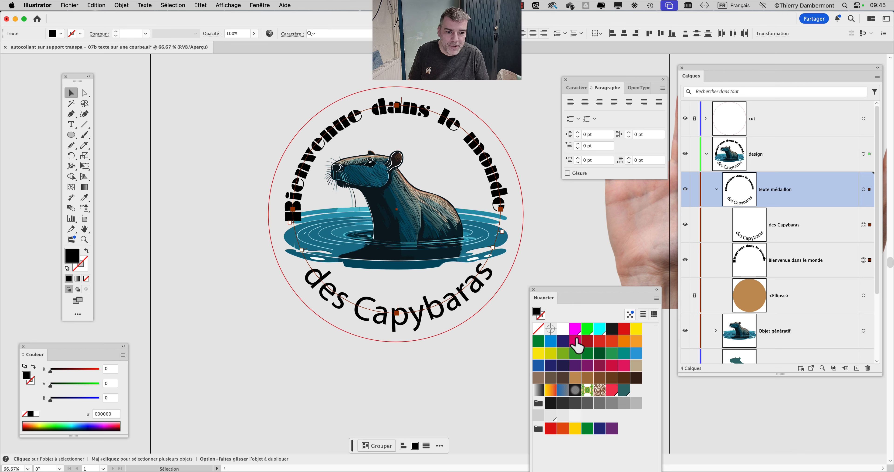
pyautogui.click(575, 330)
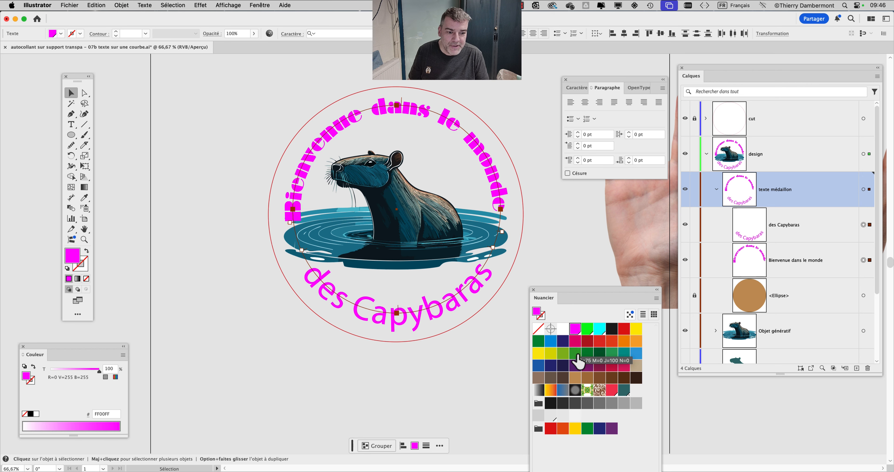
pyautogui.click(259, 195)
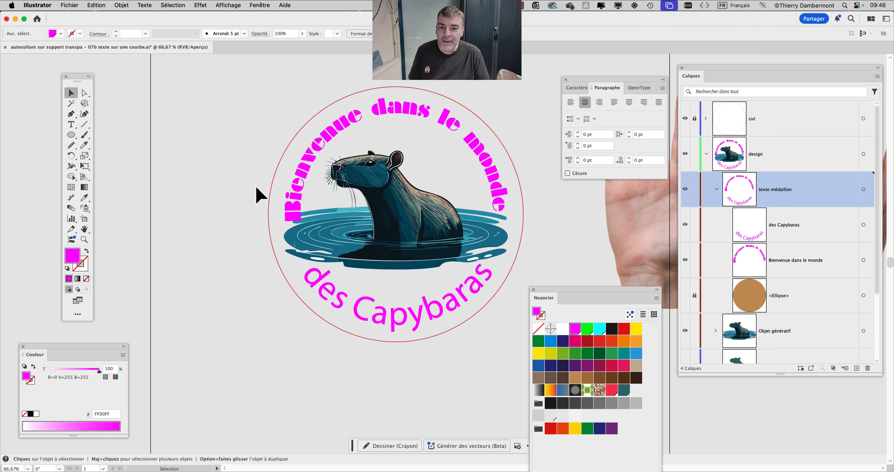
# Step: Select the "Bienvenue dans le monde" and "des Capybaras" texts together and set their fill to none
pyautogui.scroll(5, 330, 133)
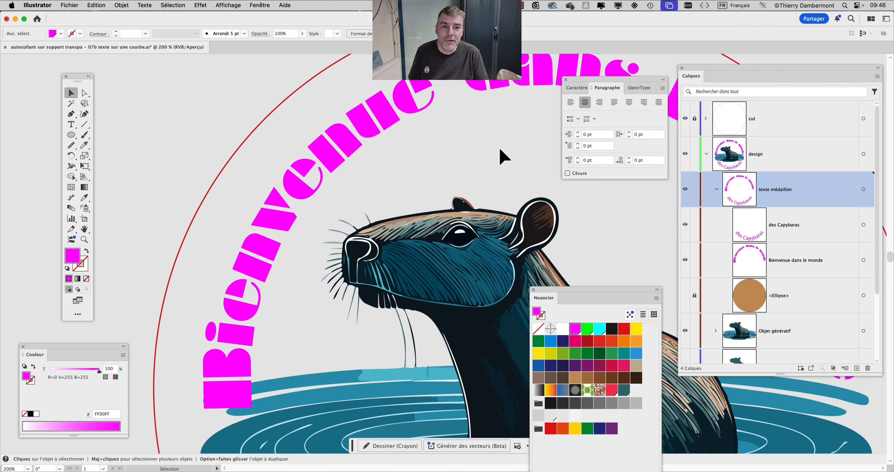
pyautogui.scroll(-3, 505, 157)
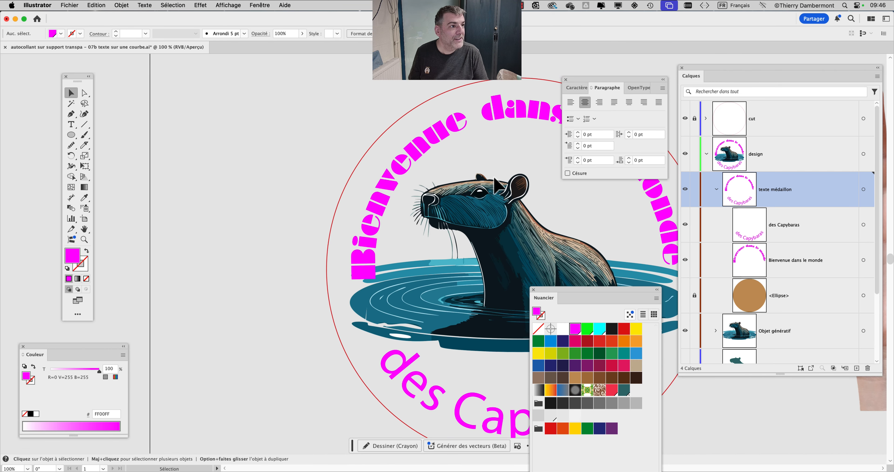
pyautogui.moveTo(387, 167); pyautogui.dragTo(193, 137)
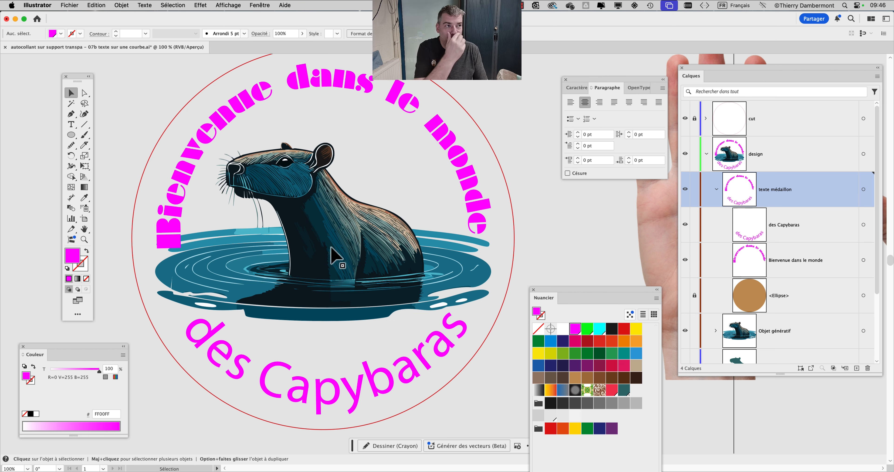
pyautogui.click(299, 94)
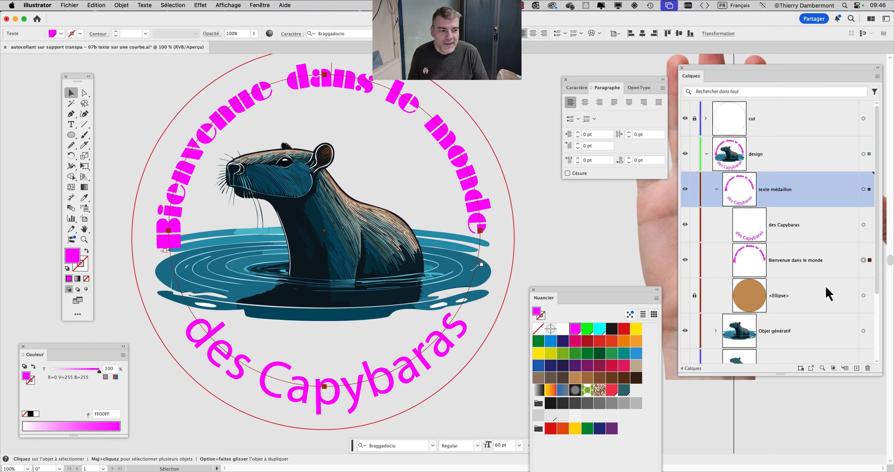
pyautogui.keyDown('shift'); pyautogui.click(864, 225); pyautogui.keyUp('shift')
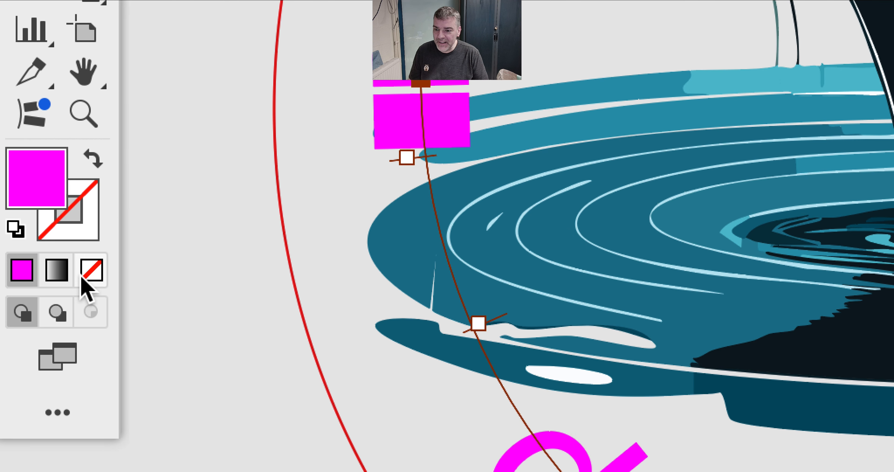
pyautogui.click(113, 315)
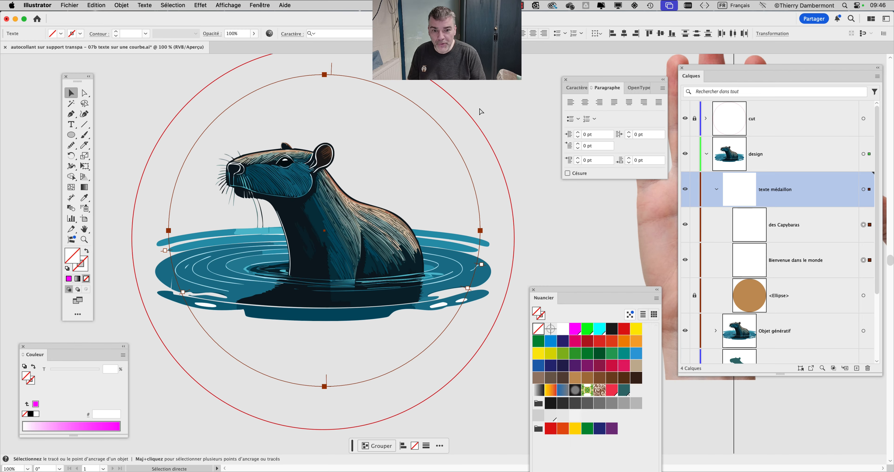
# Step: Switch between outline and preview display to examine the two unfilled texts
pyautogui.press('super+y')
pyautogui.press('super+y')
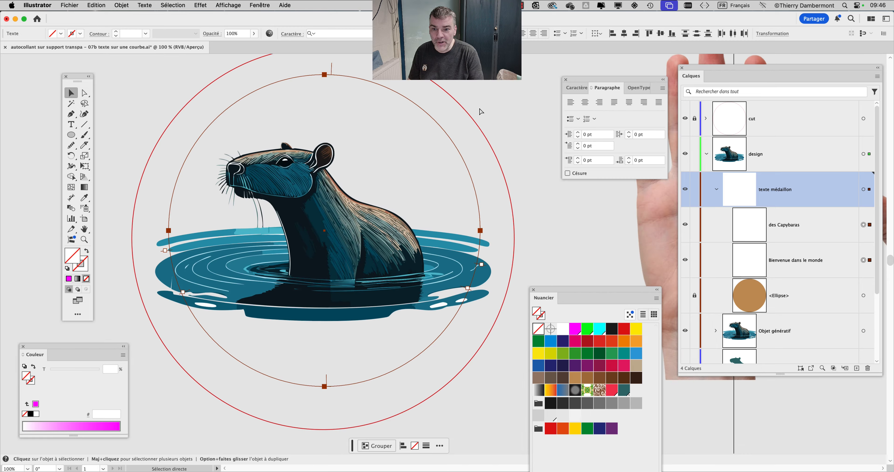
pyautogui.press('super+y')
pyautogui.press('super+y')
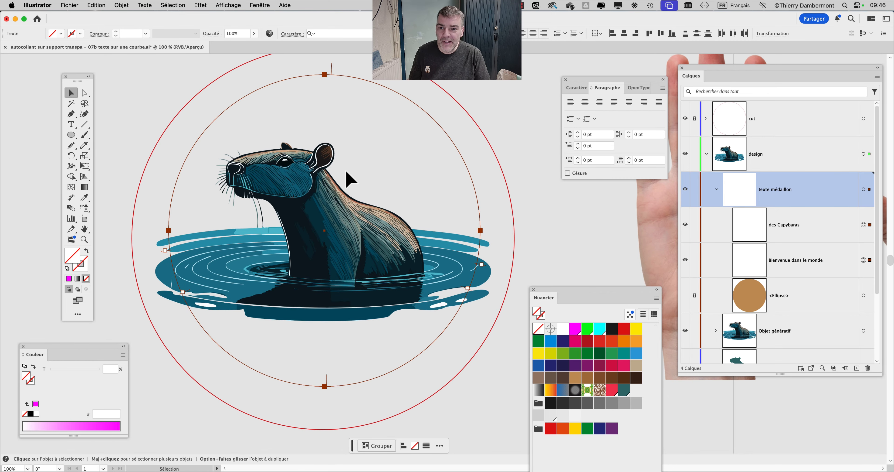
# Step: Show the Aspect (Appearance) settings beside the medallion at a compact size and add a new fill to the two selected texts
pyautogui.press('super+minus')
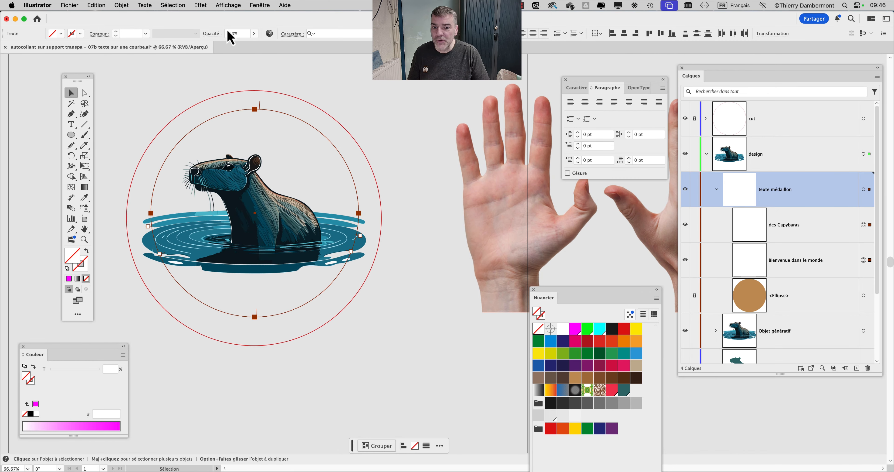
pyautogui.click(259, 5)
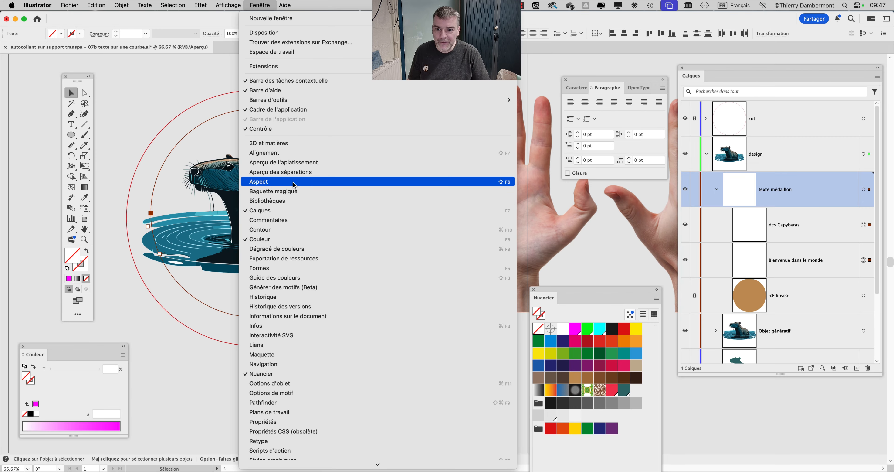
pyautogui.click(294, 184)
pyautogui.moveTo(565, 305); pyautogui.dragTo(400, 90)
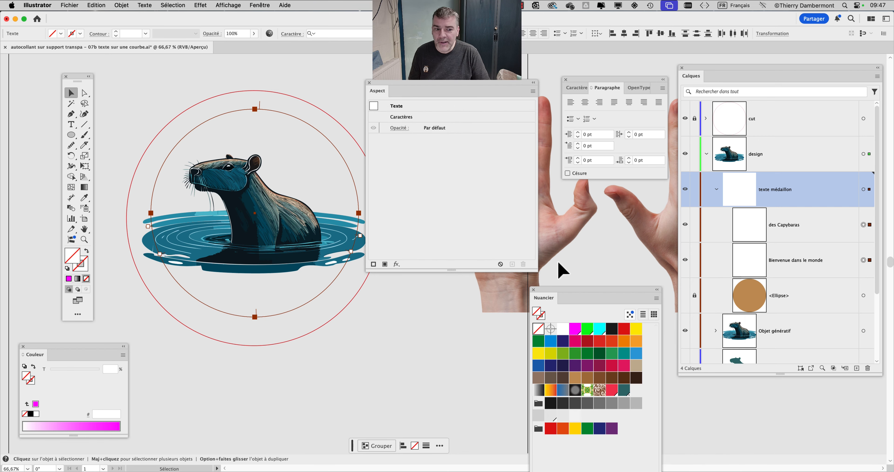
pyautogui.moveTo(534, 269); pyautogui.dragTo(478, 218)
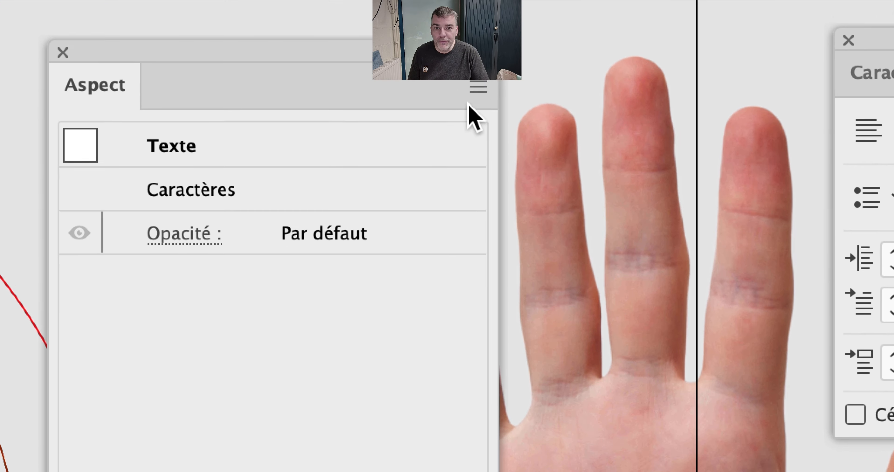
pyautogui.click(470, 97)
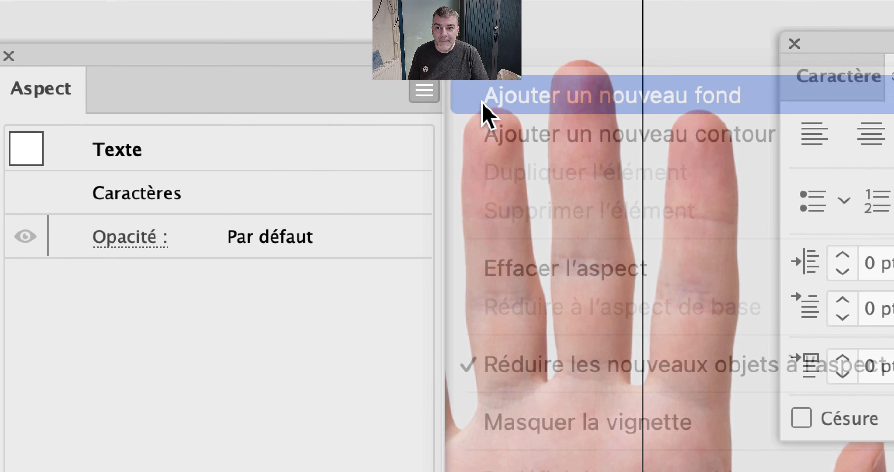
pyautogui.click(483, 102)
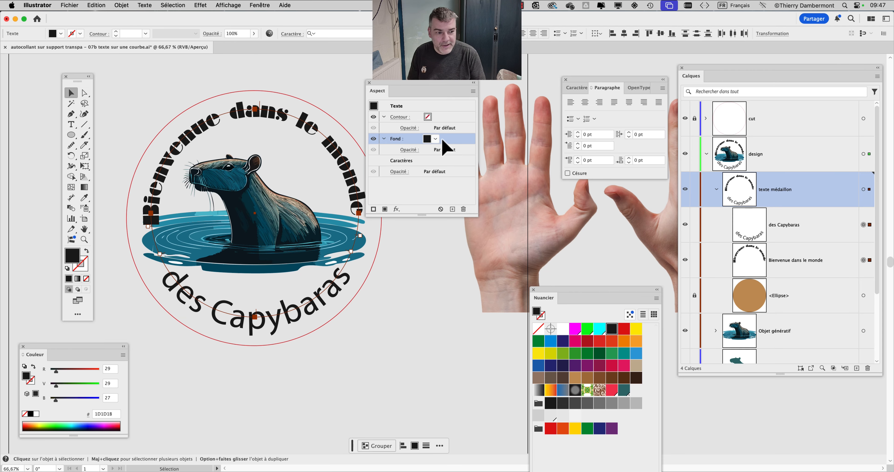
# Step: Try magenta and another swatch on the texts' new fill, and set it to green 008D36
pyautogui.click(572, 332)
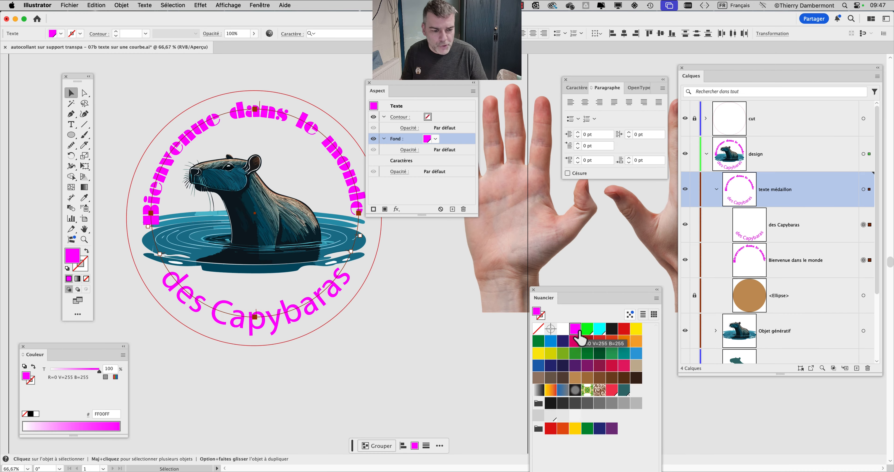
pyautogui.click(551, 356)
pyautogui.click(592, 353)
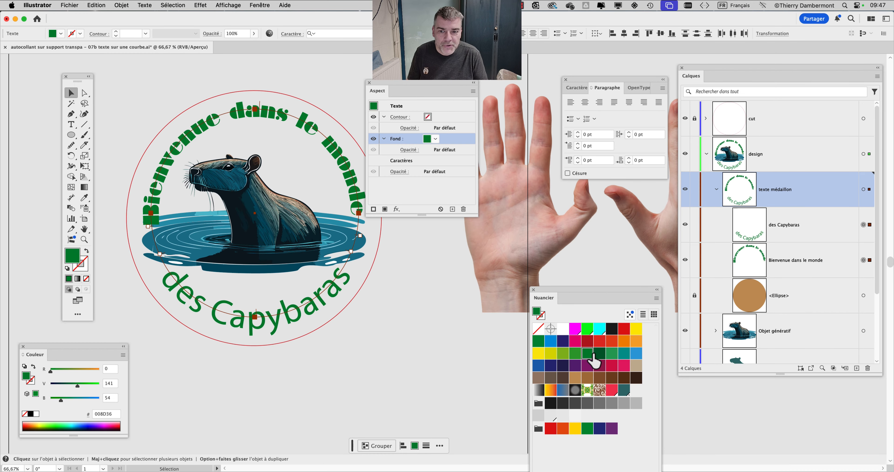
# Step: Try yellow-green DDDB00 on the two texts' fill, and set the fill to green 39A935
pyautogui.click(554, 354)
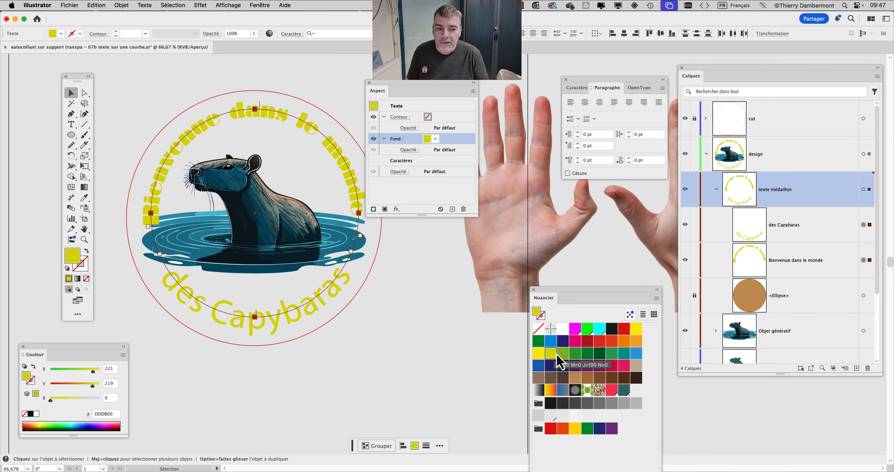
pyautogui.click(576, 354)
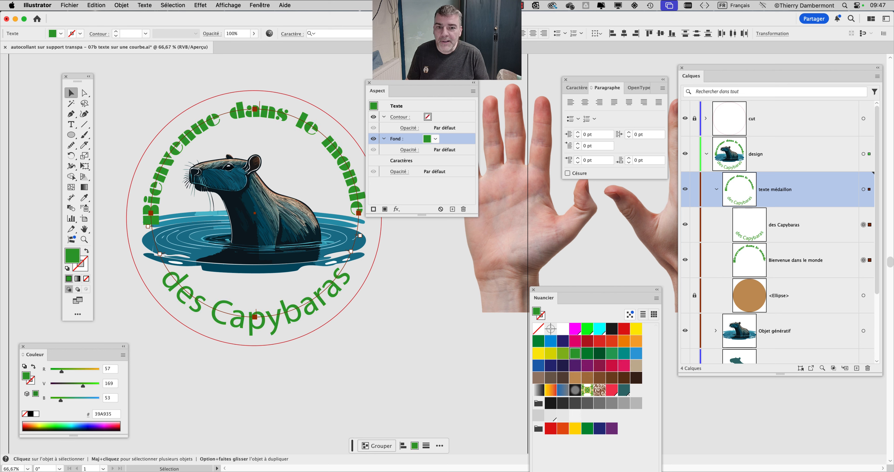
# Step: Duplicate the green fill of the selected texts in their Aspect settings and set the lower copy to teal 387A7A
pyautogui.moveTo(402, 84); pyautogui.dragTo(430, 76)
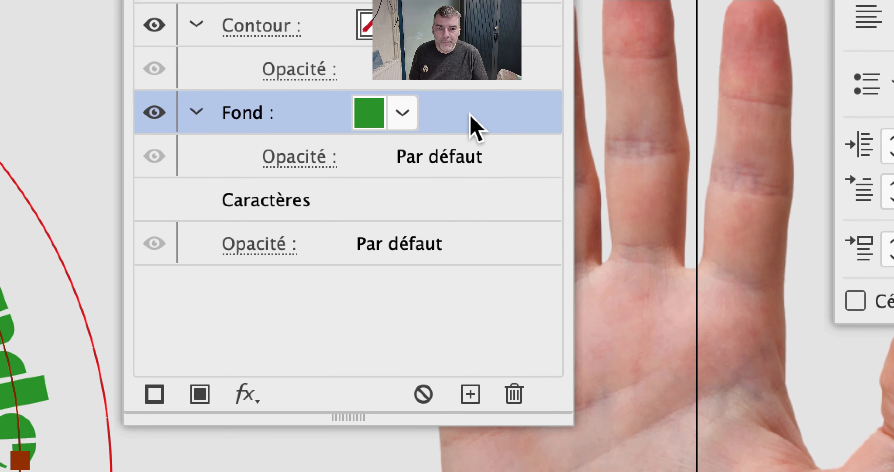
pyautogui.moveTo(489, 290); pyautogui.dragTo(473, 174)
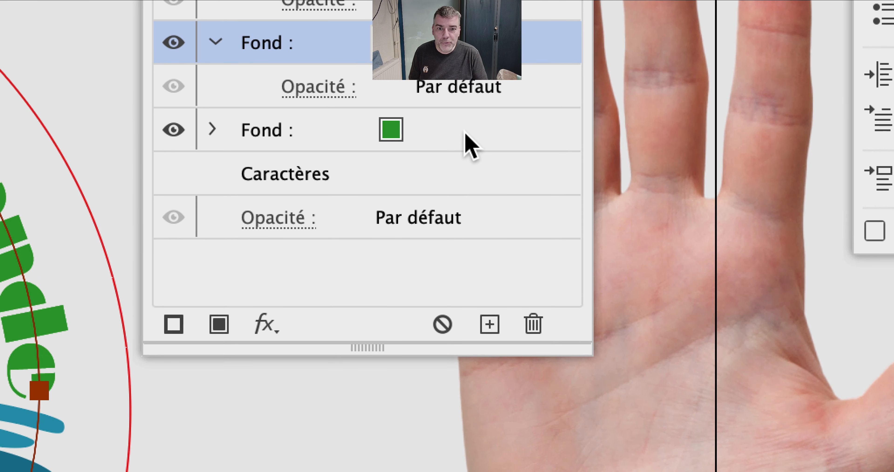
pyautogui.click(467, 143)
pyautogui.click(461, 138)
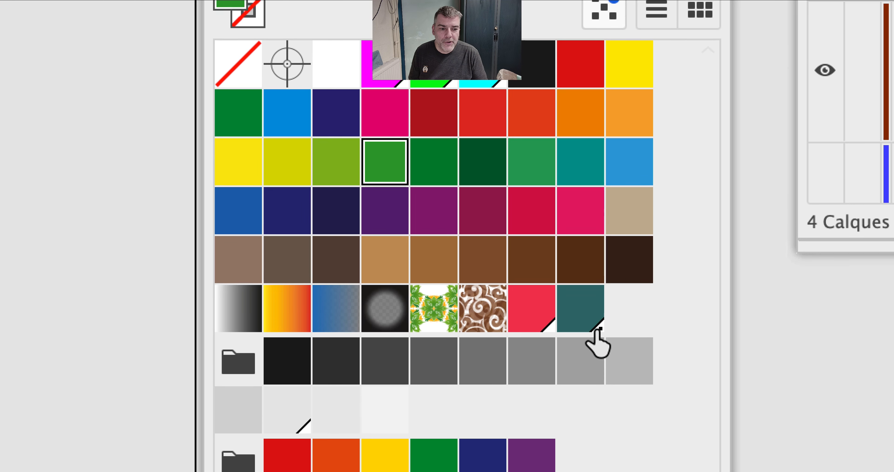
pyautogui.click(591, 281)
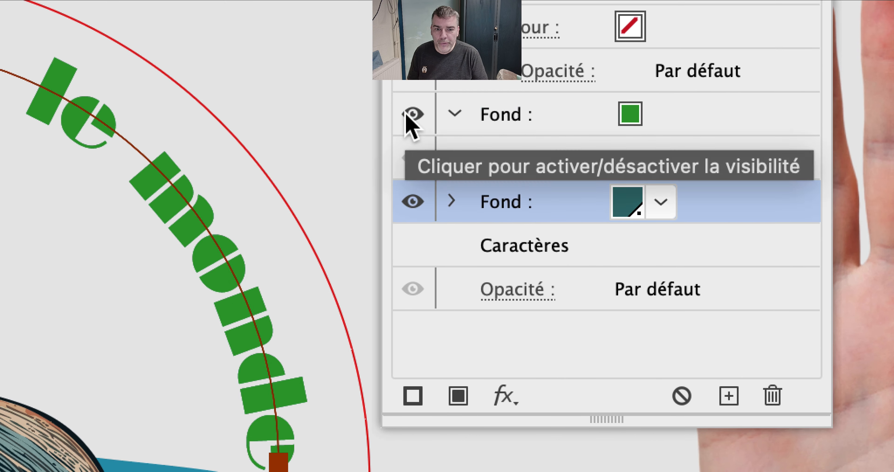
# Step: Switch the upper green fill's visibility off and on to compare it with the teal fill beneath
pyautogui.click(407, 113)
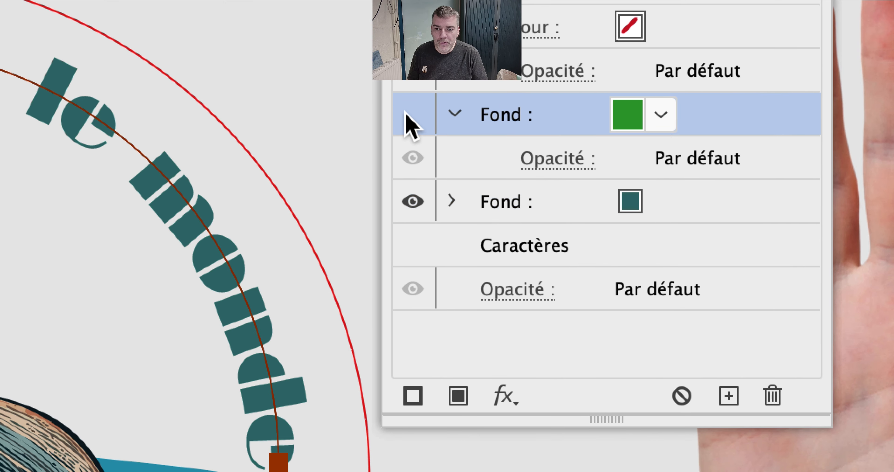
pyautogui.click(406, 113)
pyautogui.click(407, 113)
pyautogui.click(407, 113)
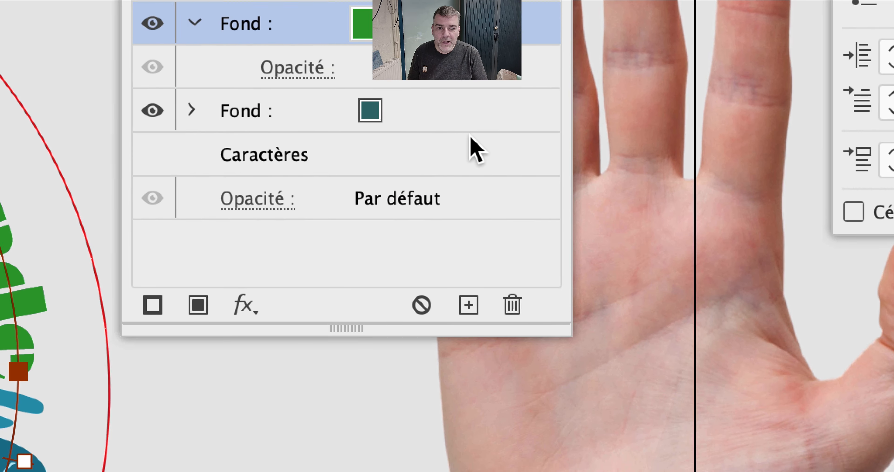
# Step: Apply a Décalage (Offset Path) effect of -0,5 mm with Pointe joins to the texts' lower teal fill
pyautogui.click(741, 201)
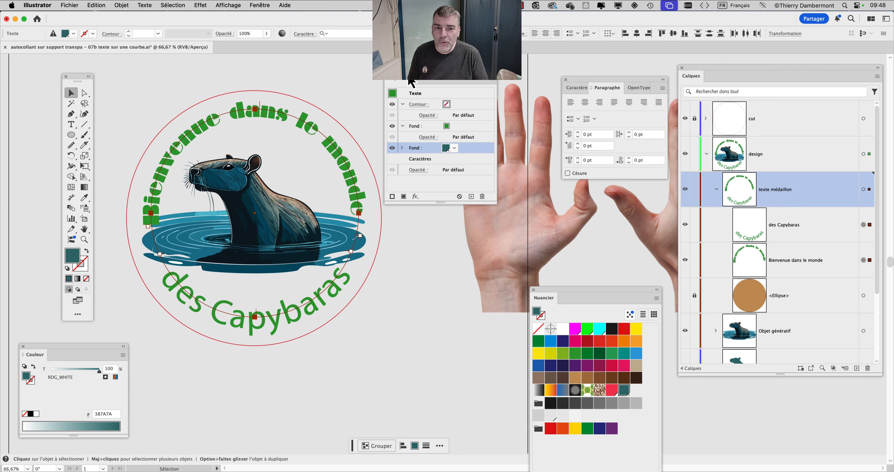
pyautogui.moveTo(405, 84); pyautogui.dragTo(477, 88)
pyautogui.scroll(5, 310, 125)
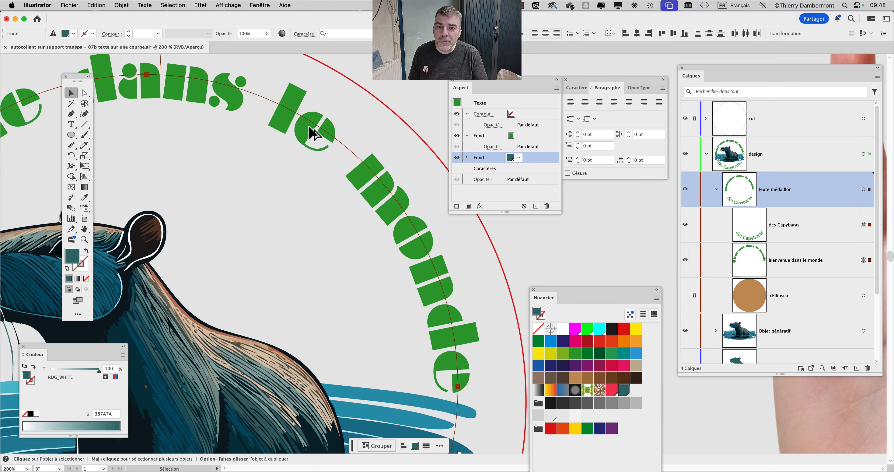
pyautogui.scroll(1, 310, 127)
pyautogui.moveTo(294, 168); pyautogui.dragTo(236, 185)
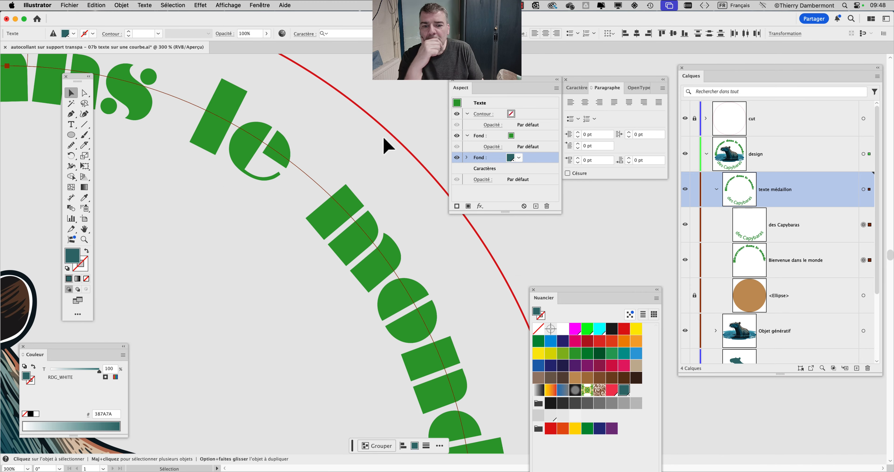
pyautogui.click(201, 5)
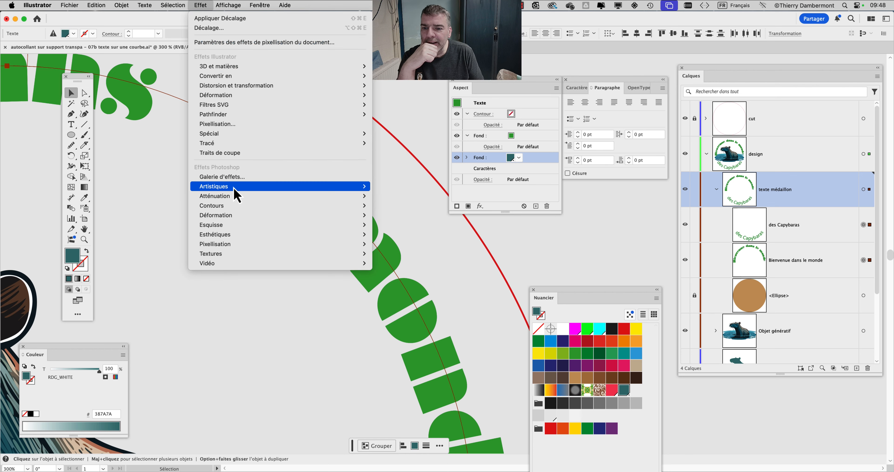
pyautogui.moveTo(227, 143)
pyautogui.click(385, 143)
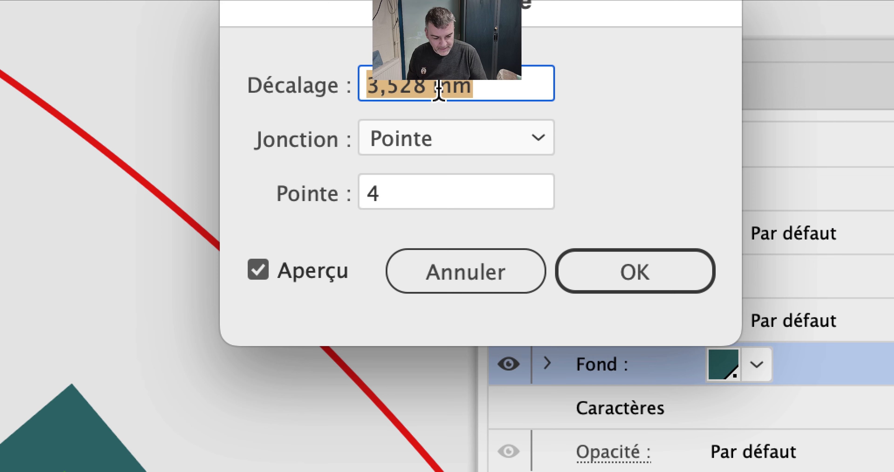
pyautogui.write('-0,5')
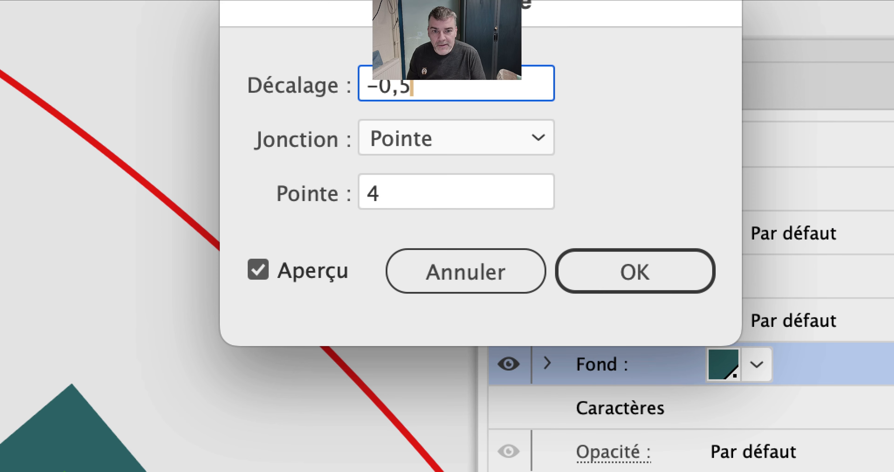
pyautogui.press('Tab')
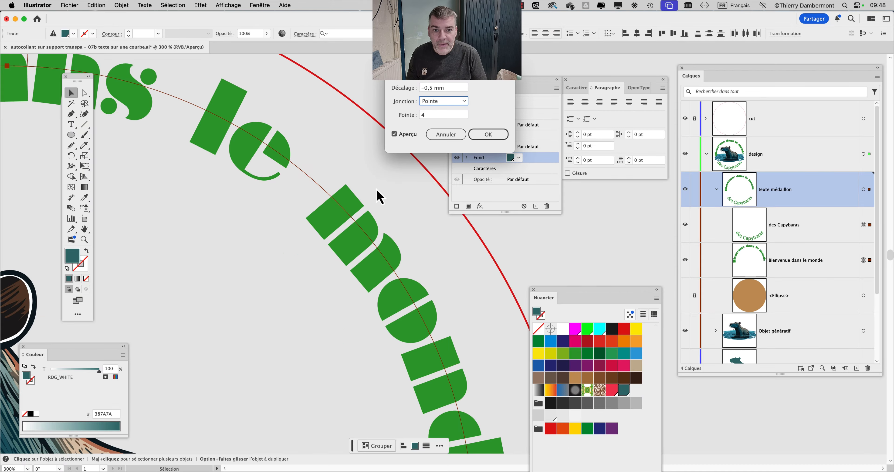
pyautogui.click(487, 134)
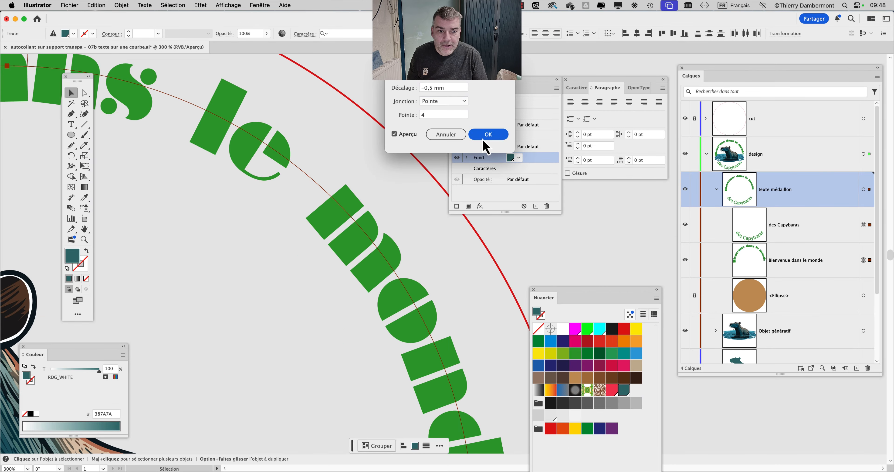
# Step: Compare the letters closely with the upper green fill hidden and shown to examine the offset teal fill
pyautogui.moveTo(467, 85); pyautogui.dragTo(463, 153)
pyautogui.scroll(2, 395, 209)
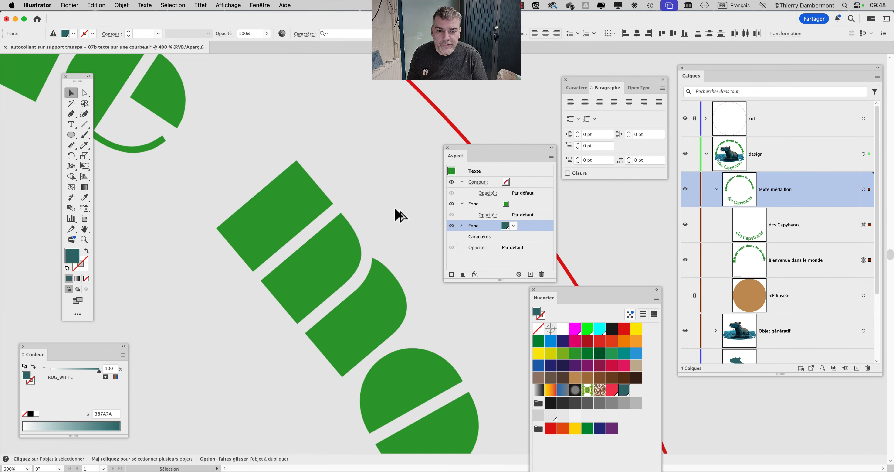
pyautogui.click(451, 204)
pyautogui.click(452, 205)
pyautogui.click(451, 204)
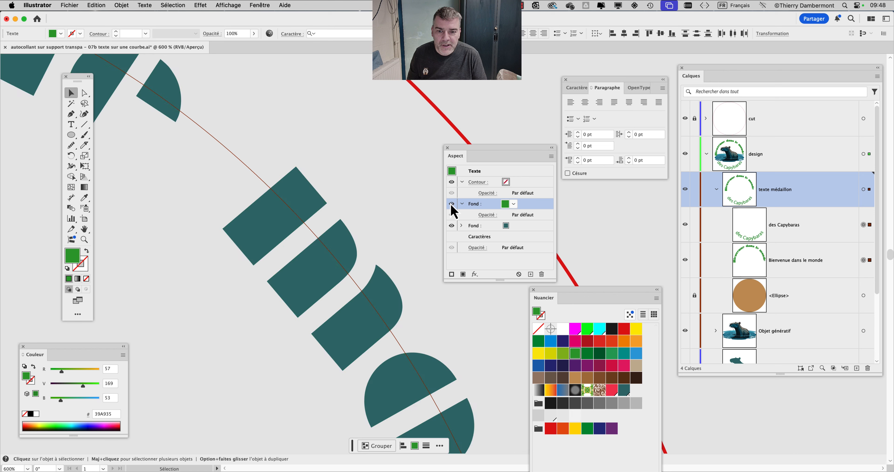
pyautogui.click(451, 205)
pyautogui.click(451, 204)
pyautogui.click(451, 204)
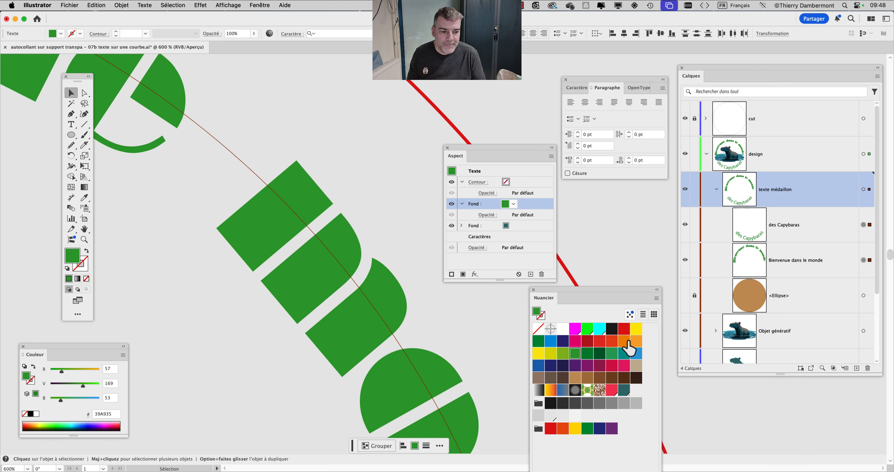
# Step: Set the texts' upper fill to orange F29100 and hide and show it to compare it with the teal fill
pyautogui.click(624, 341)
pyautogui.click(452, 203)
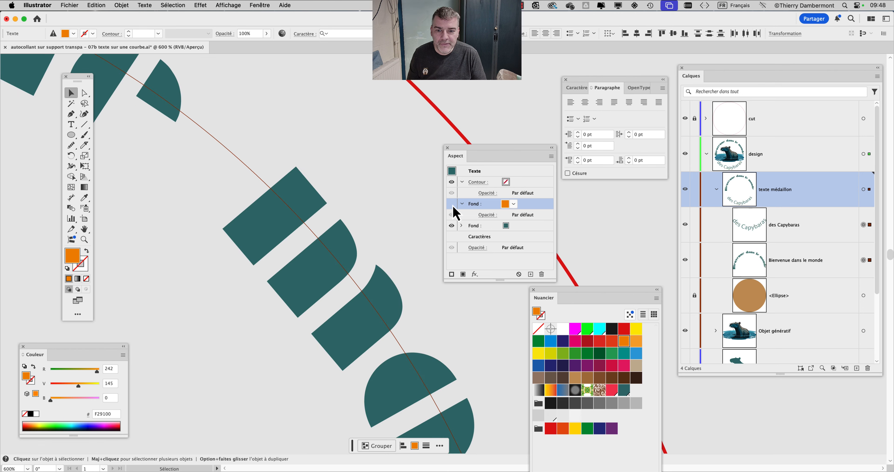
pyautogui.click(452, 203)
pyautogui.click(452, 204)
pyautogui.click(451, 203)
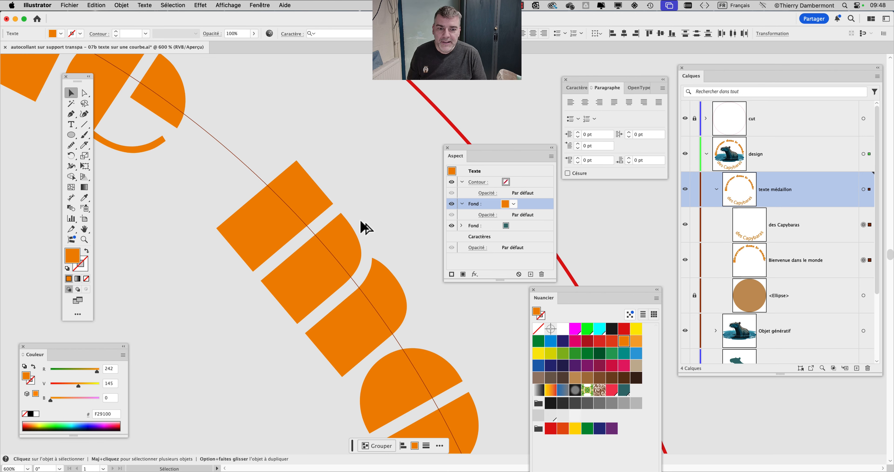
# Step: Save the document as "autocollant sur support transpa - 07c texte sur une courbe.ai" in Illustrator 2020 format
pyautogui.press('super+minus')
pyautogui.press('super+minus')
pyautogui.press('super+minus')
pyautogui.press('super+minus')
pyautogui.press('super+minus')
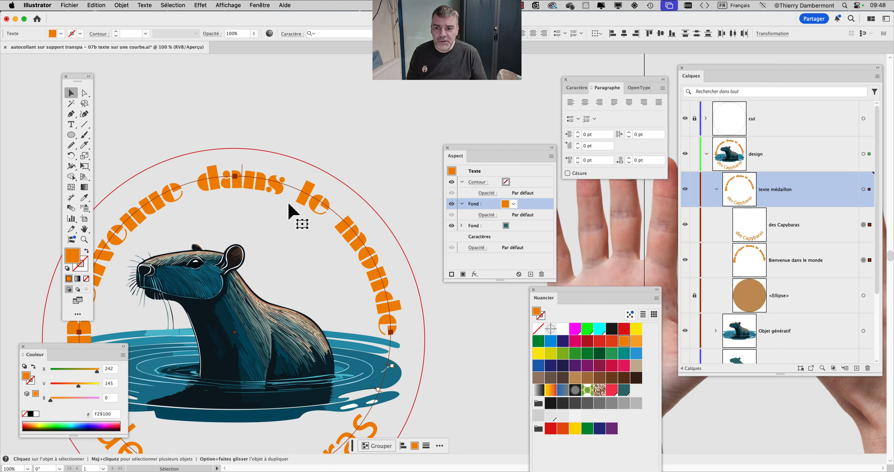
pyautogui.moveTo(463, 154); pyautogui.dragTo(526, 157)
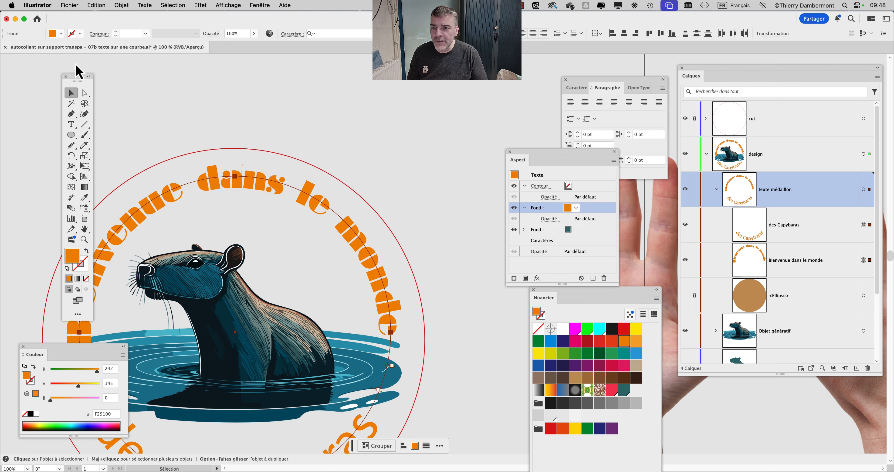
pyautogui.click(53, 5)
pyautogui.click(122, 110)
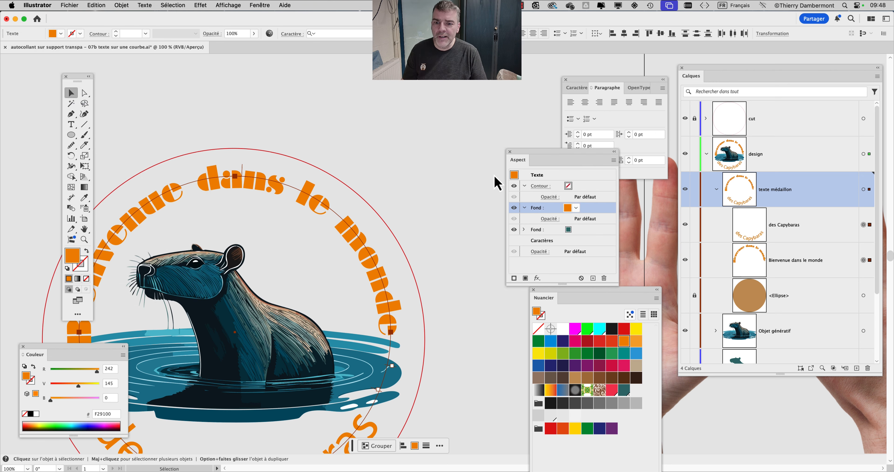
pyautogui.click(514, 83)
pyautogui.press('Down')
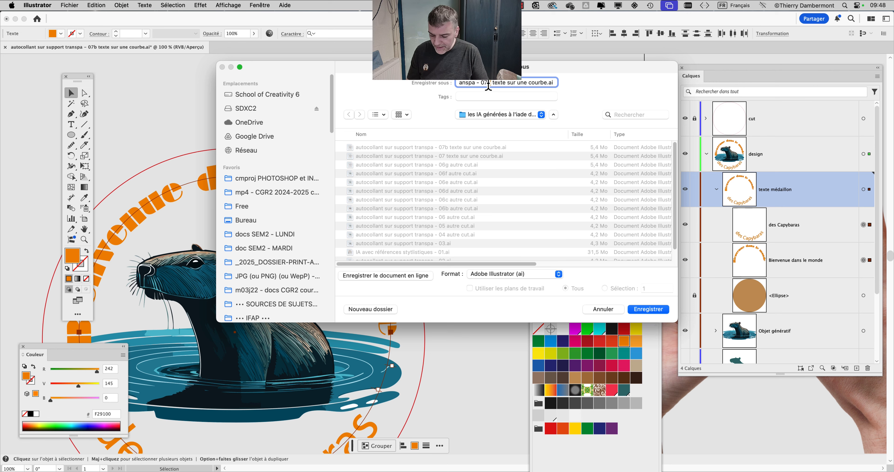
pyautogui.click(655, 308)
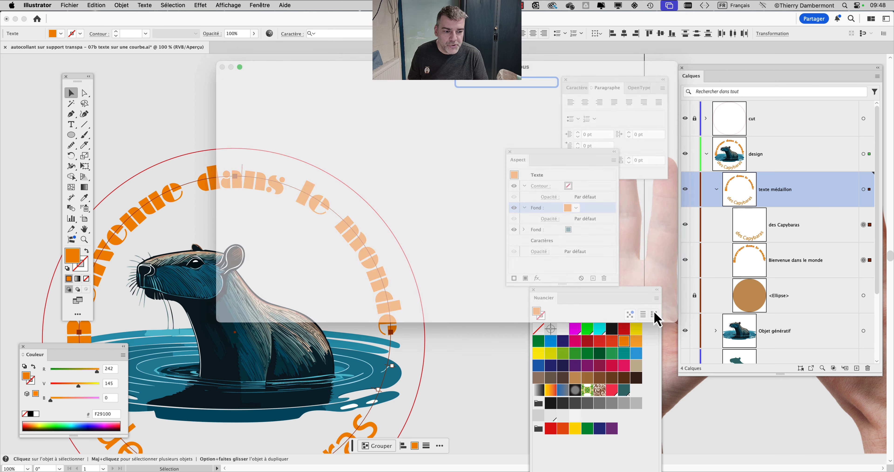
pyautogui.click(535, 259)
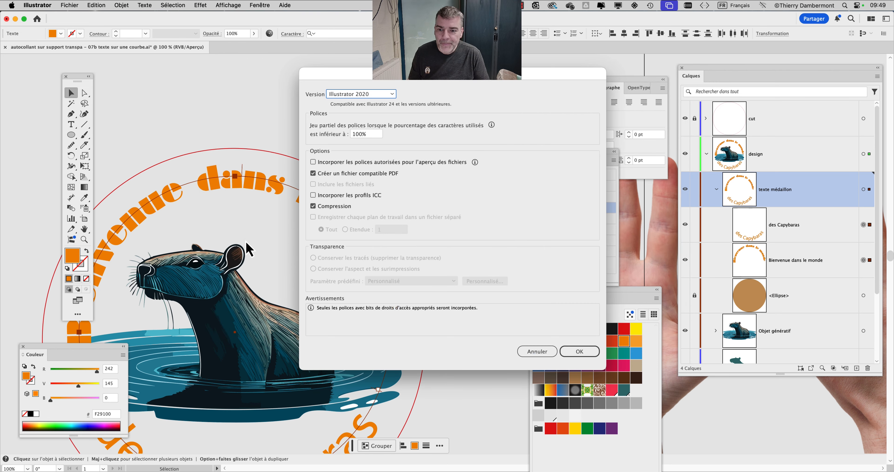
pyautogui.click(579, 351)
# Step: Select only the "des Capybaras" text and lock the "Bienvenue dans le monde" text
pyautogui.press('super+minus')
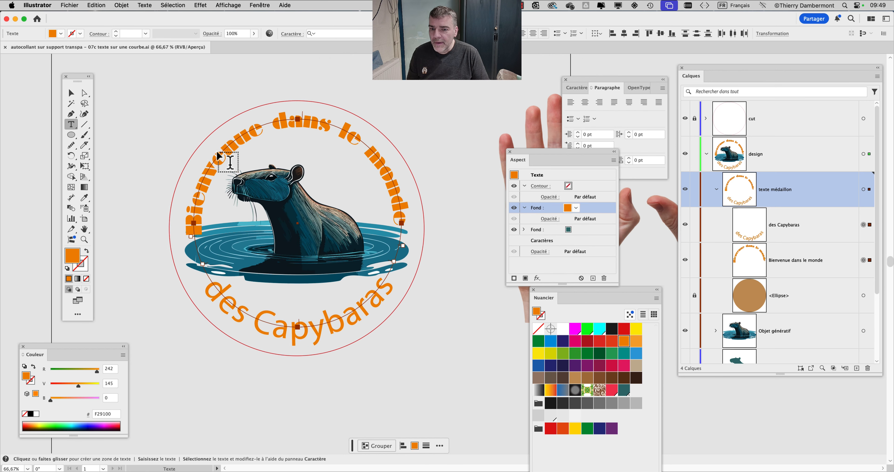
pyautogui.click(207, 96)
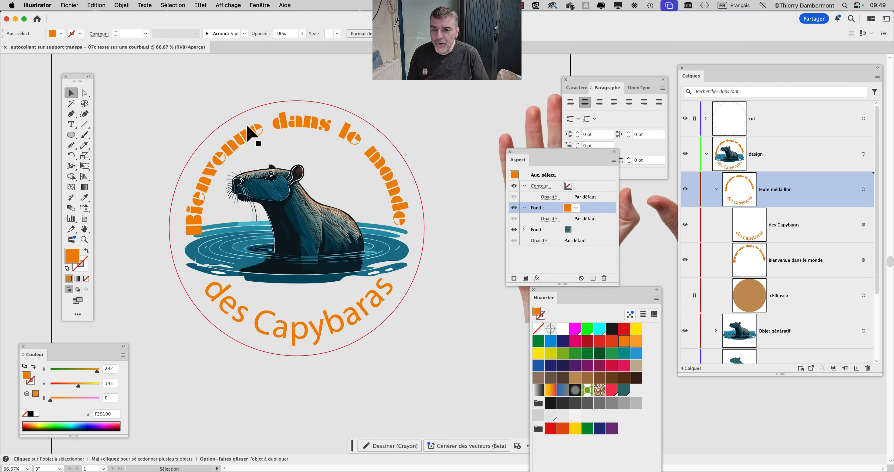
pyautogui.click(251, 129)
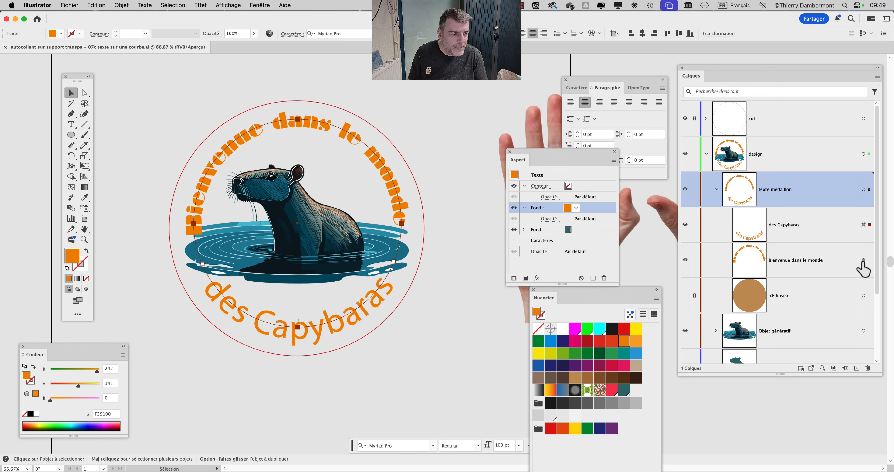
pyautogui.click(864, 261)
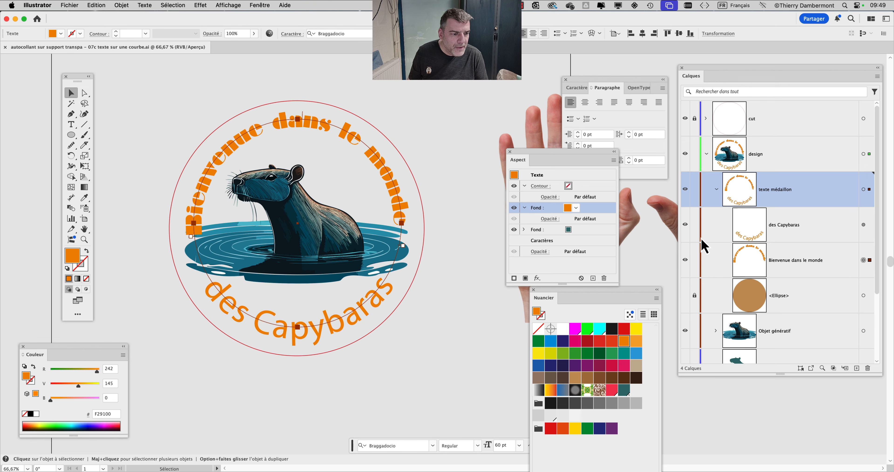
pyautogui.click(863, 225)
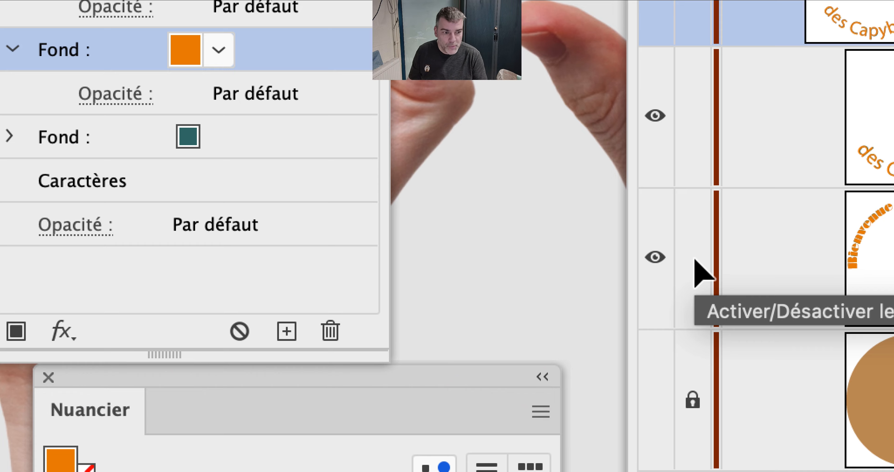
pyautogui.click(694, 260)
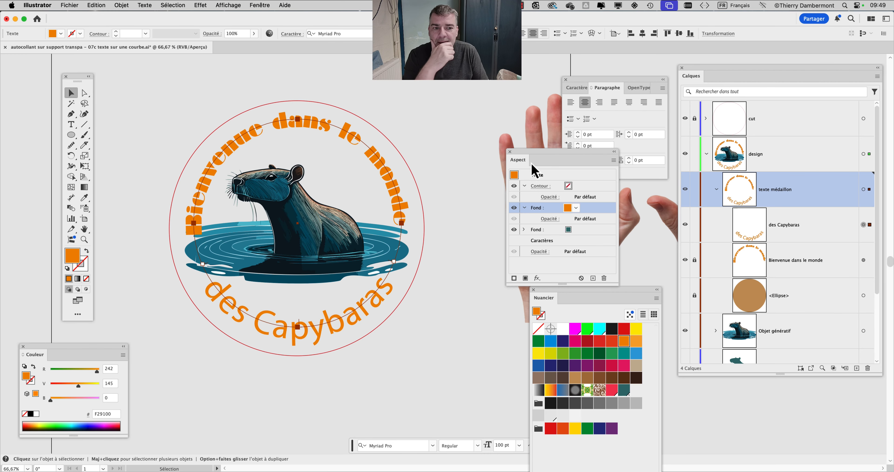
# Step: Bring the character settings beside the medallion and set the "des Capybaras" font to STIX Two Text
pyautogui.moveTo(577, 87); pyautogui.dragTo(434, 91)
pyautogui.click(505, 84)
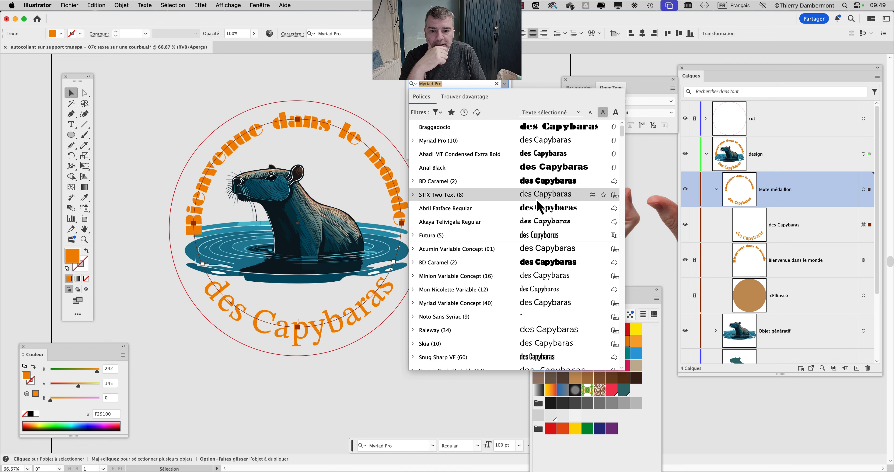
pyautogui.press('Up')
pyautogui.press('Return')
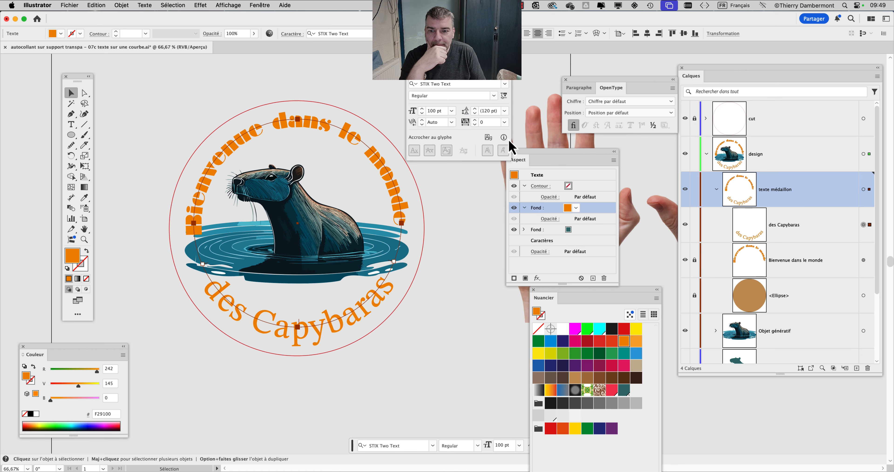
# Step: Set the upper fill of the "des Capybaras" text to red E20613 and deselect the text
pyautogui.moveTo(455, 62); pyautogui.dragTo(492, 59)
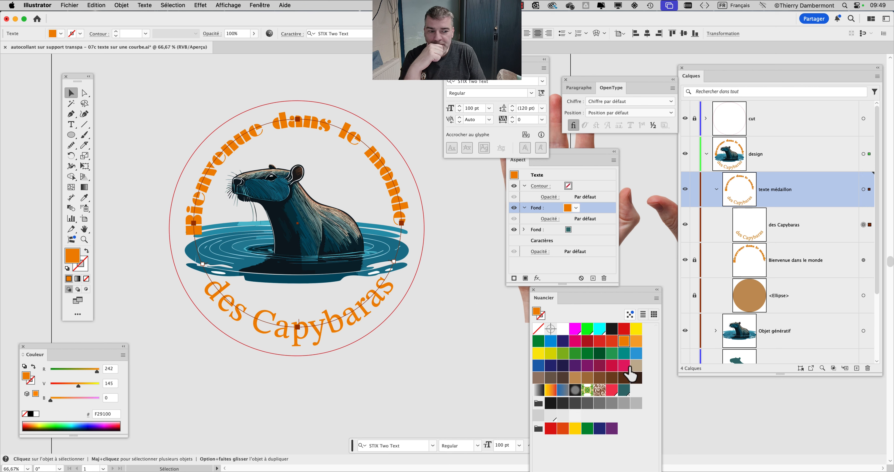
pyautogui.click(624, 329)
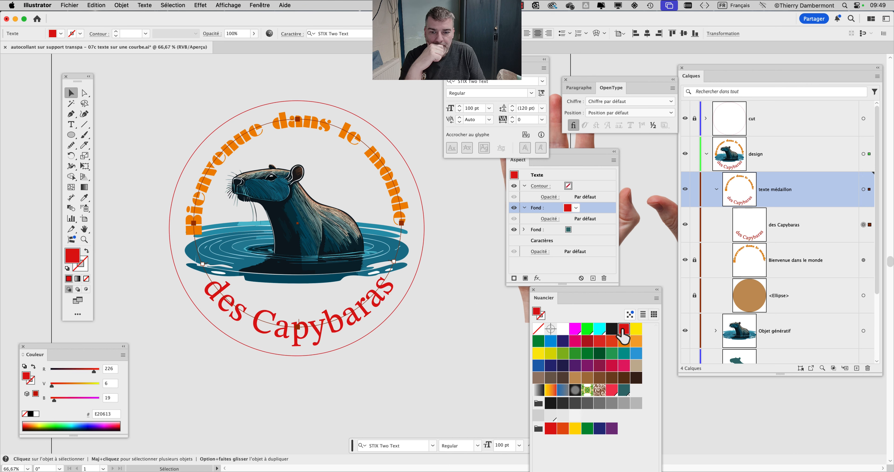
pyautogui.click(469, 338)
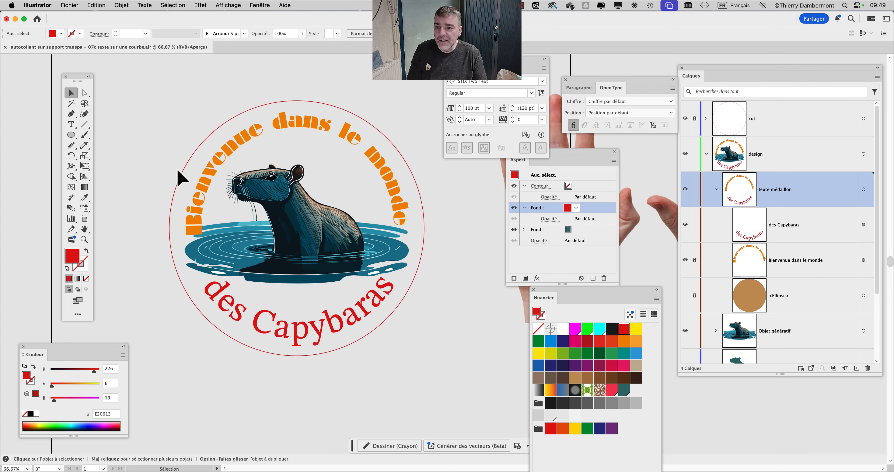
# Step: Unlock the "Bienvenue dans le monde" text and lock the "des Capybaras" text
pyautogui.click(71, 124)
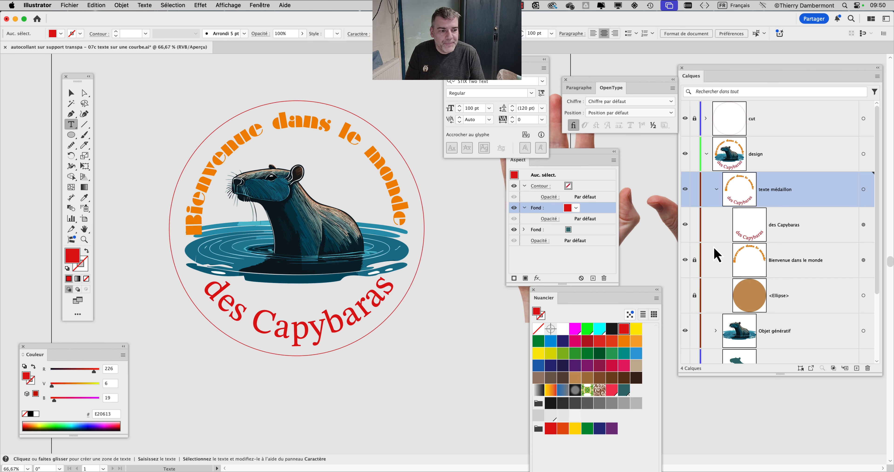
pyautogui.click(696, 260)
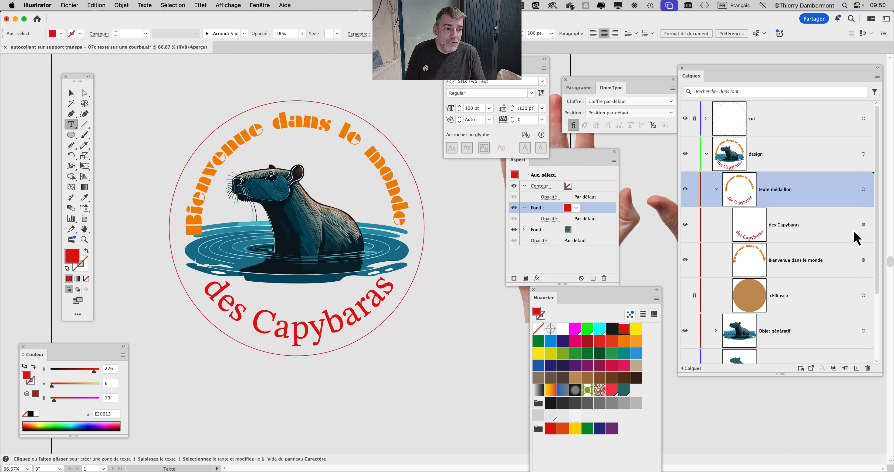
pyautogui.moveTo(883, 375); pyautogui.dragTo(875, 393)
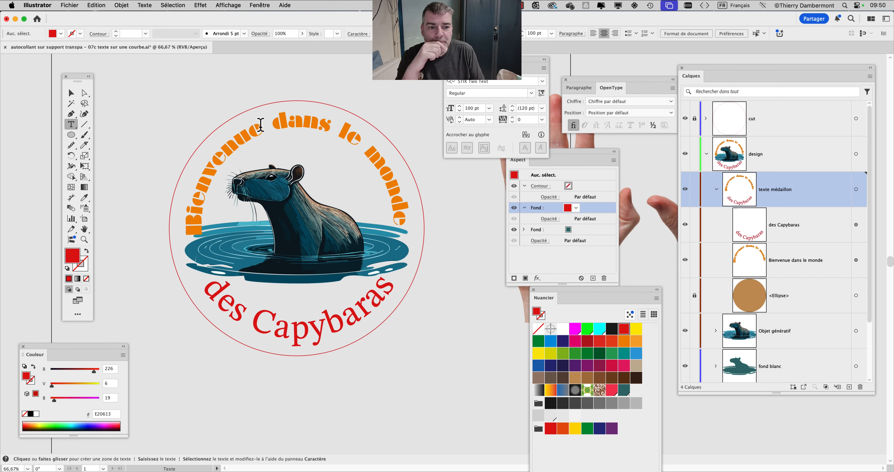
pyautogui.moveTo(578, 156); pyautogui.dragTo(529, 184)
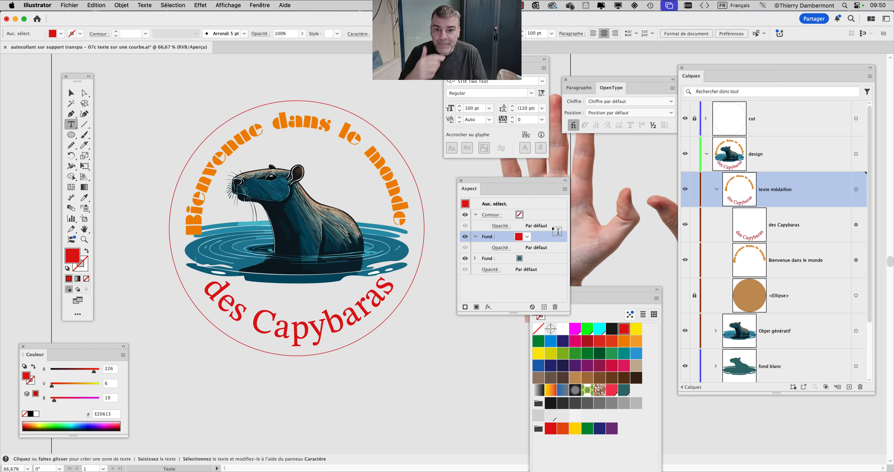
pyautogui.click(276, 122)
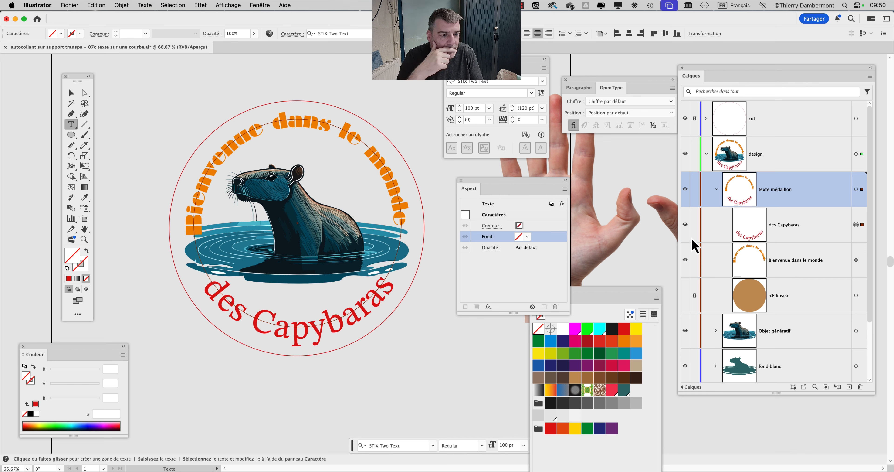
pyautogui.click(695, 225)
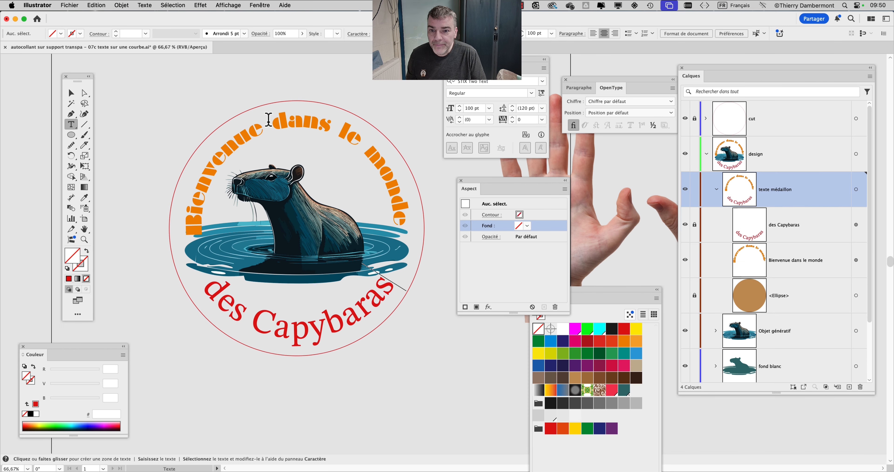
# Step: Replace "dans le monde" with "chez les" in the upper curved text and recentre it along the top of its path
pyautogui.moveTo(268, 119); pyautogui.dragTo(407, 228)
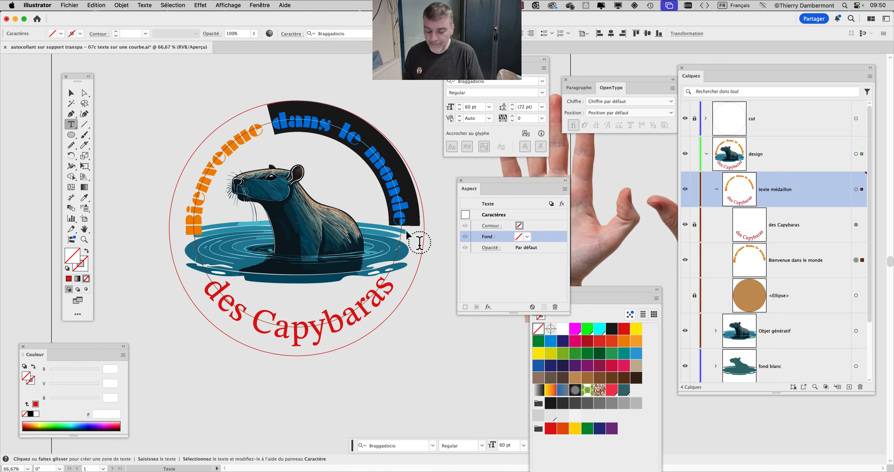
pyautogui.write('chez les')
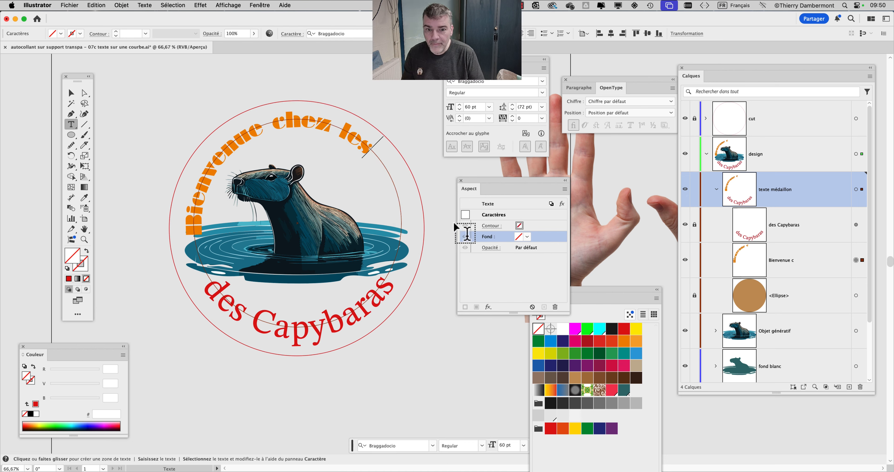
pyautogui.click(82, 97)
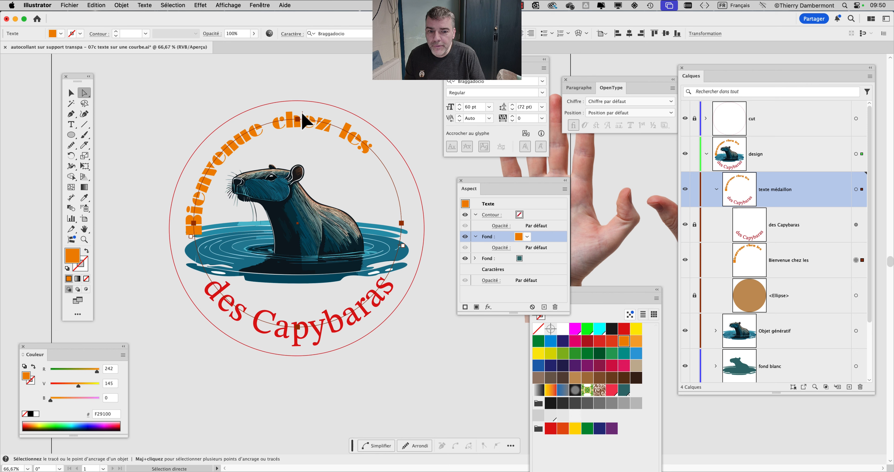
pyautogui.moveTo(303, 115); pyautogui.dragTo(360, 132)
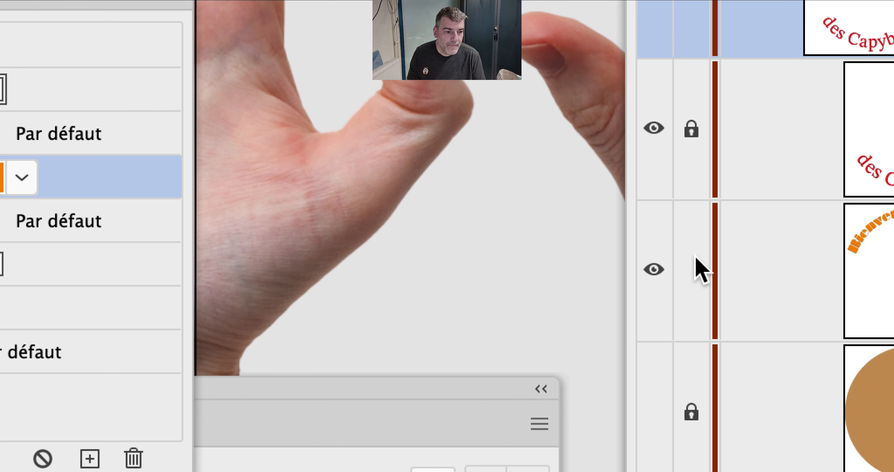
# Step: Lock the "Bienvenue chez les" text, unlock the lower text and delete the word "des" from it
pyautogui.click(690, 264)
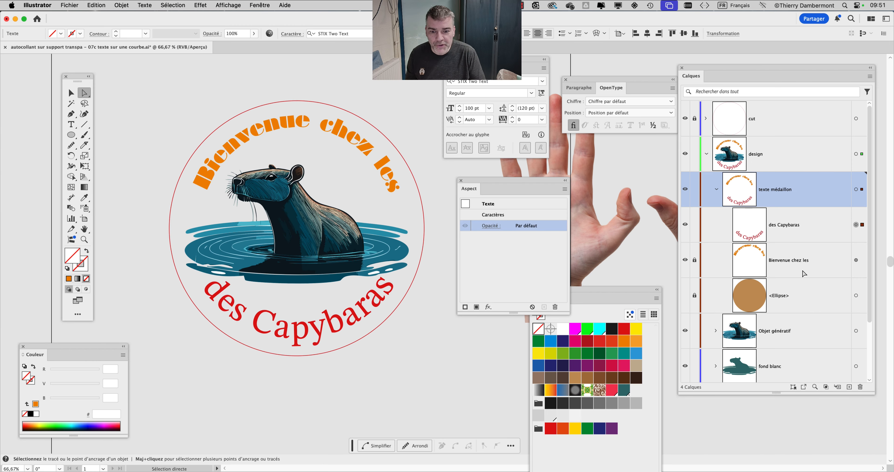
pyautogui.click(71, 126)
pyautogui.moveTo(259, 313); pyautogui.dragTo(209, 287)
pyautogui.press('BackSpace')
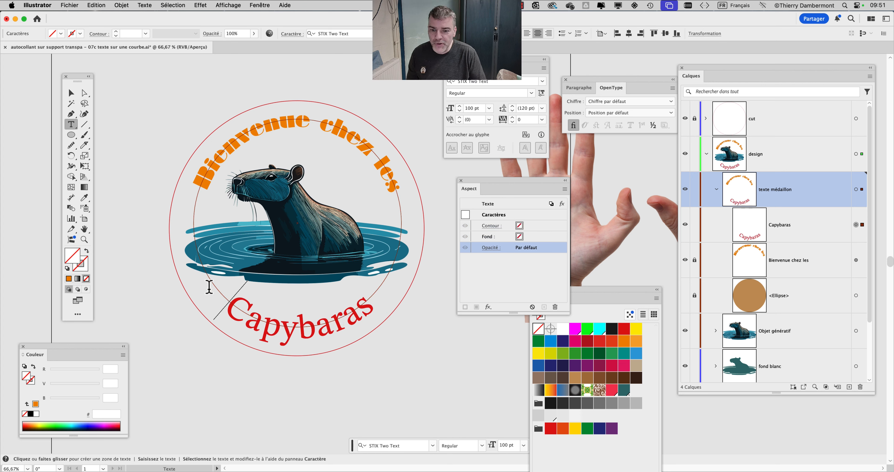
pyautogui.click(85, 96)
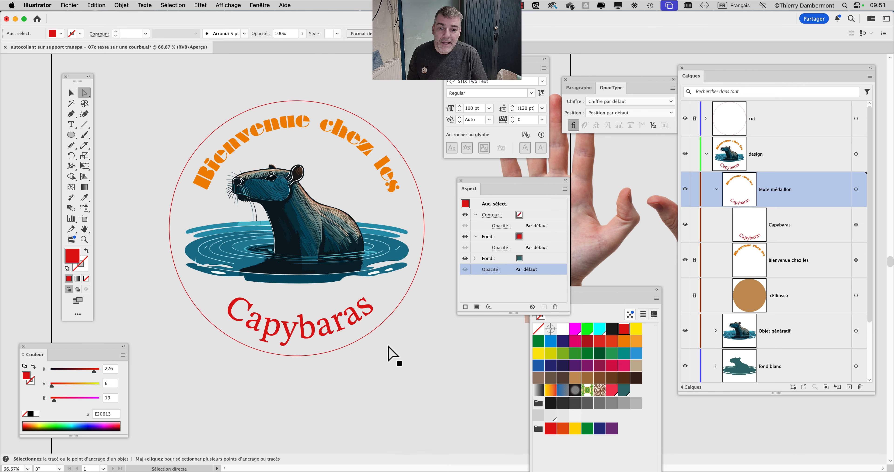
pyautogui.click(354, 312)
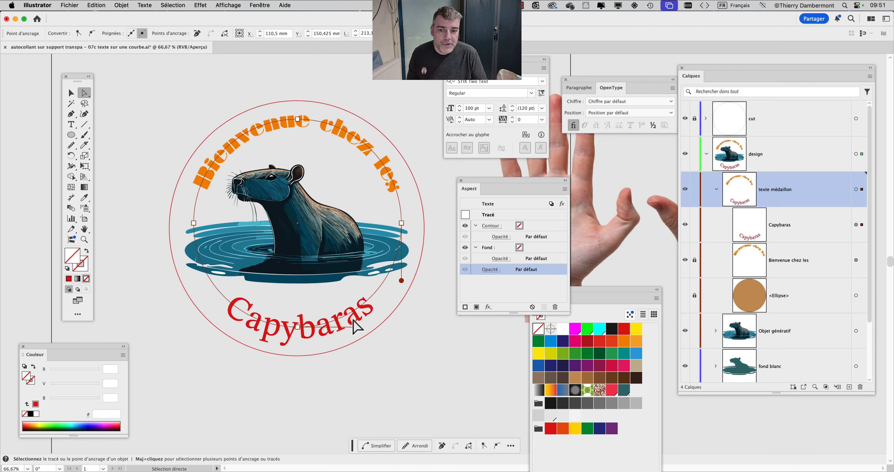
pyautogui.click(71, 124)
pyautogui.click(85, 92)
pyautogui.click(133, 114)
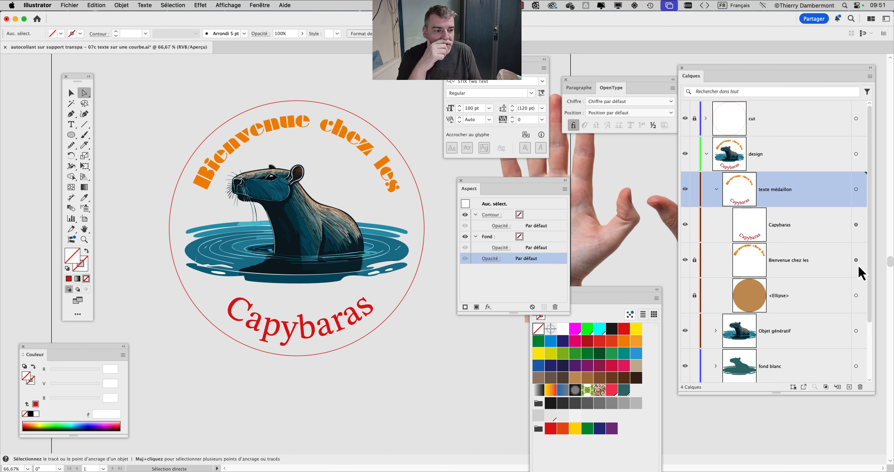
# Step: Select all characters of the "Capybaras" text, set their size to 120 pt and deselect the text
pyautogui.click(856, 224)
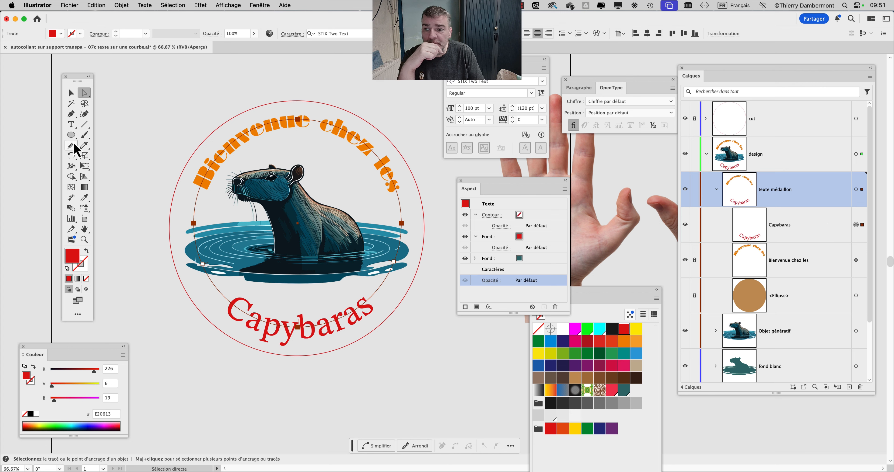
pyautogui.click(72, 125)
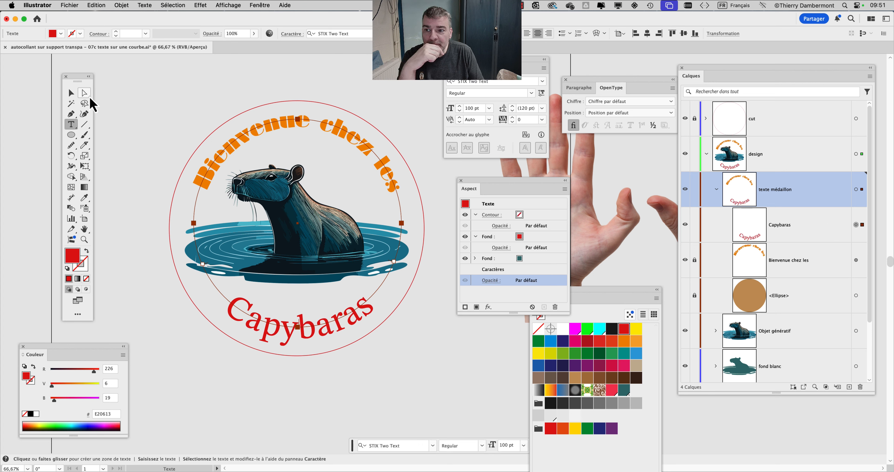
pyautogui.click(84, 93)
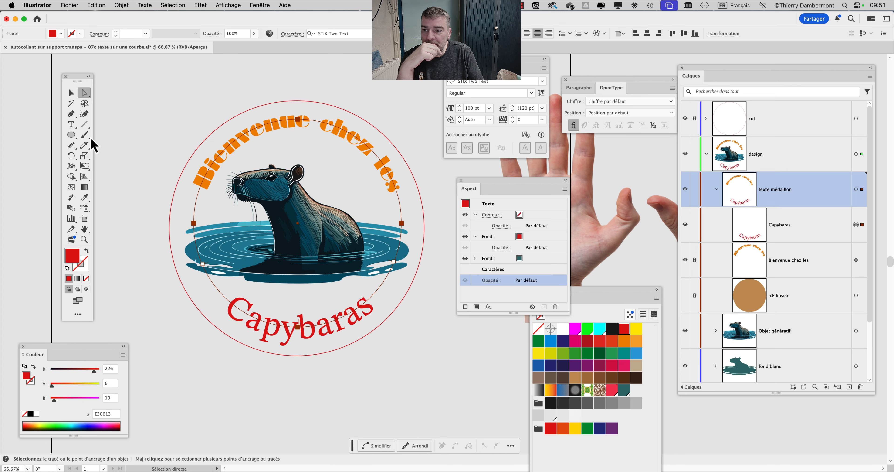
pyautogui.click(71, 124)
pyautogui.moveTo(230, 302); pyautogui.dragTo(404, 320)
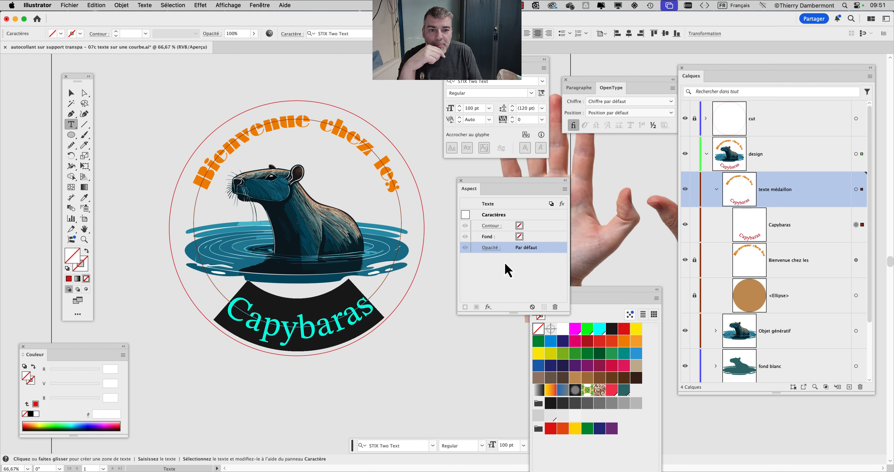
pyautogui.click(459, 107)
pyautogui.click(459, 107)
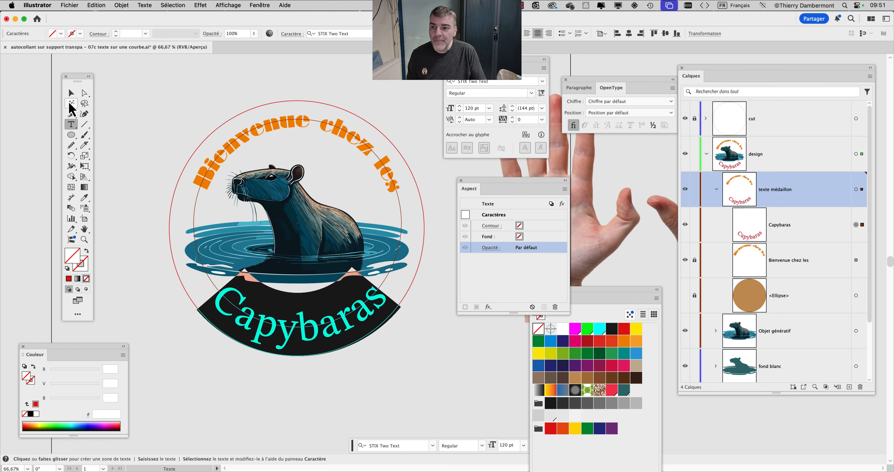
pyautogui.click(82, 94)
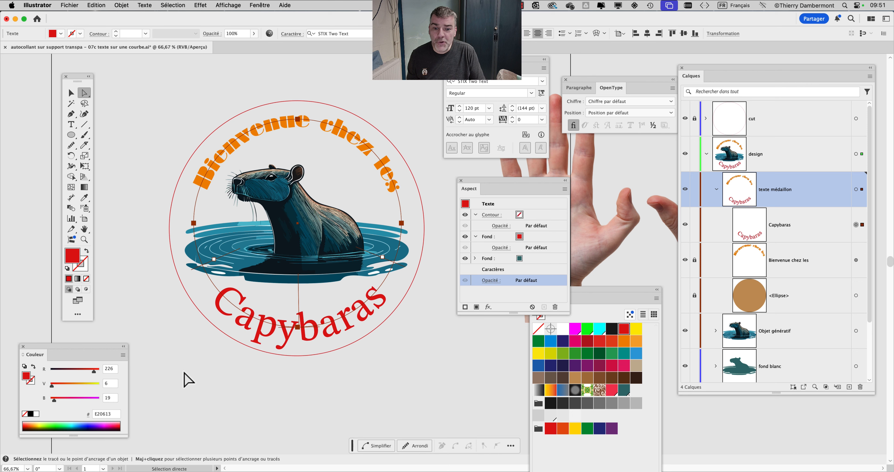
pyautogui.click(187, 380)
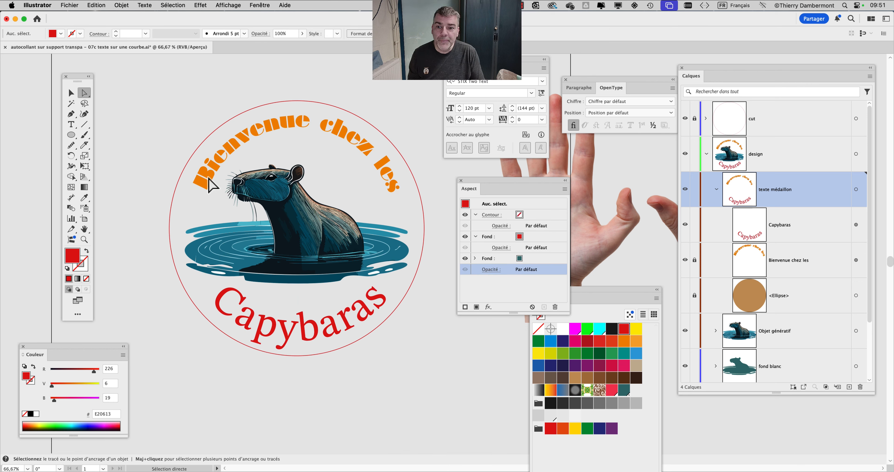
# Step: Lock the "Capybaras" text and apply the blue 35A8E0 fill to all characters of "Bienvenue chez les"
pyautogui.click(695, 225)
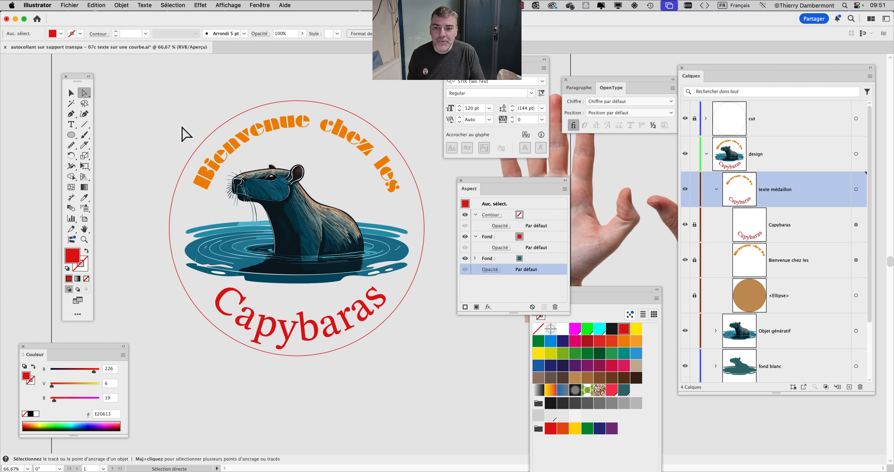
pyautogui.click(70, 124)
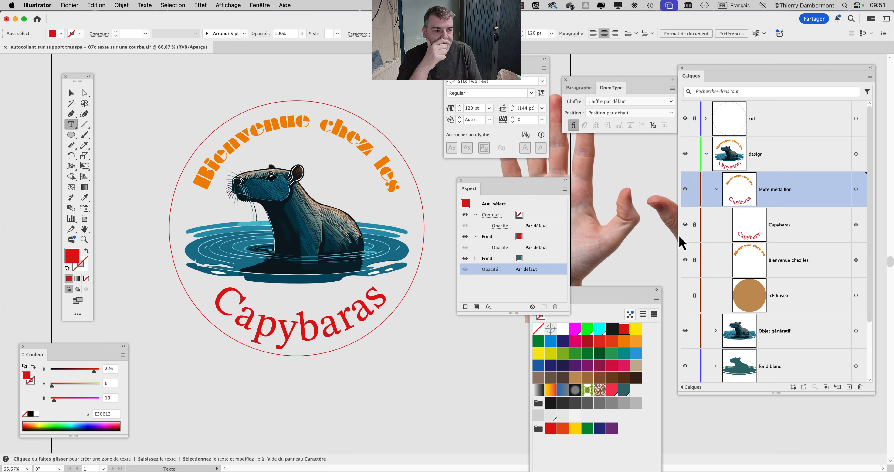
pyautogui.click(856, 260)
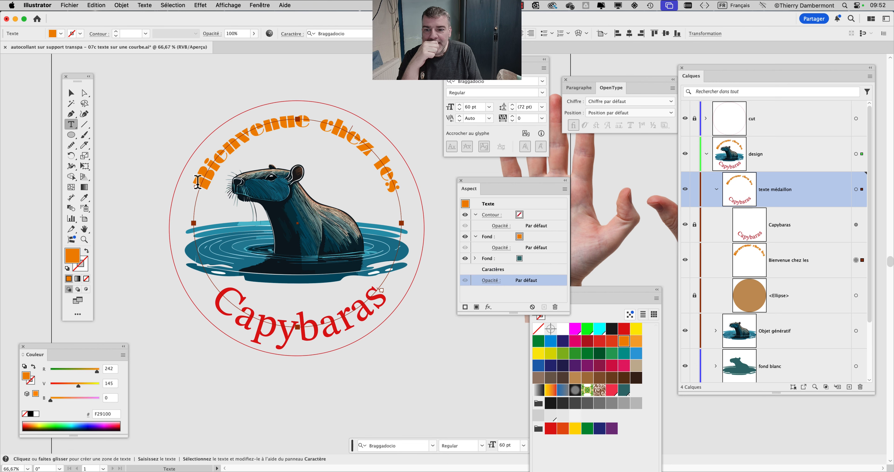
pyautogui.moveTo(198, 181); pyautogui.dragTo(434, 189)
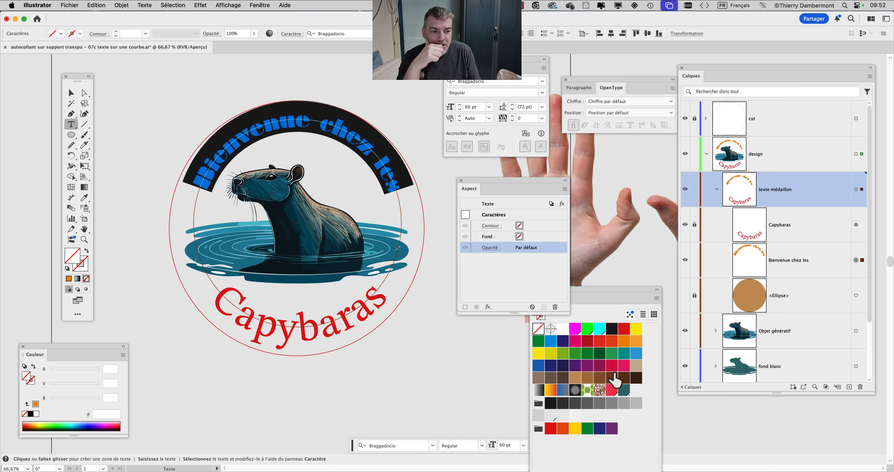
pyautogui.click(636, 353)
pyautogui.click(84, 94)
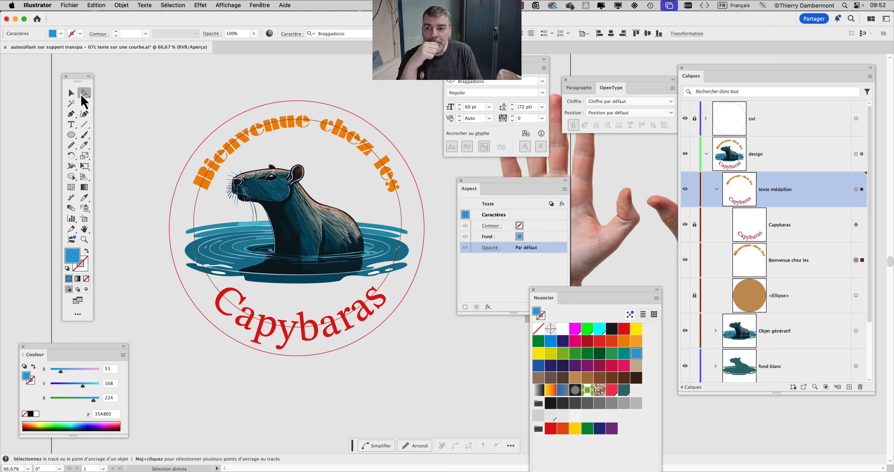
pyautogui.click(157, 120)
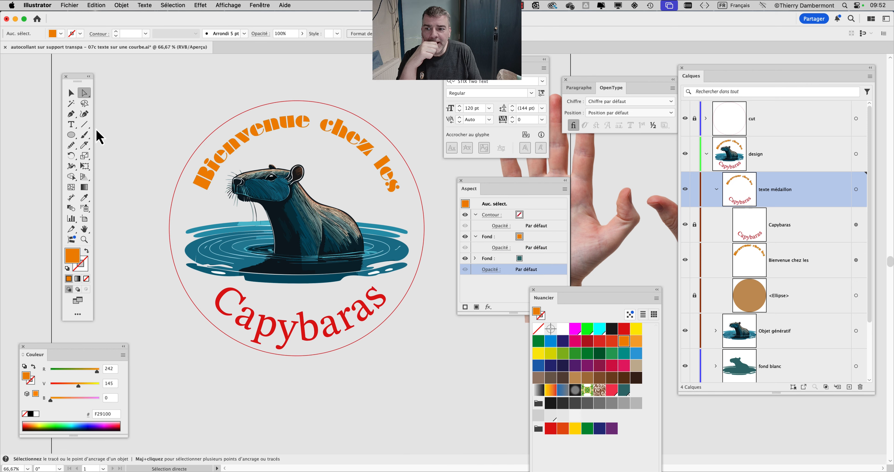
# Step: Compare the character-level fill of "Bienvenue chez les" with the stacked fills of the whole text object
pyautogui.click(72, 124)
pyautogui.click(202, 182)
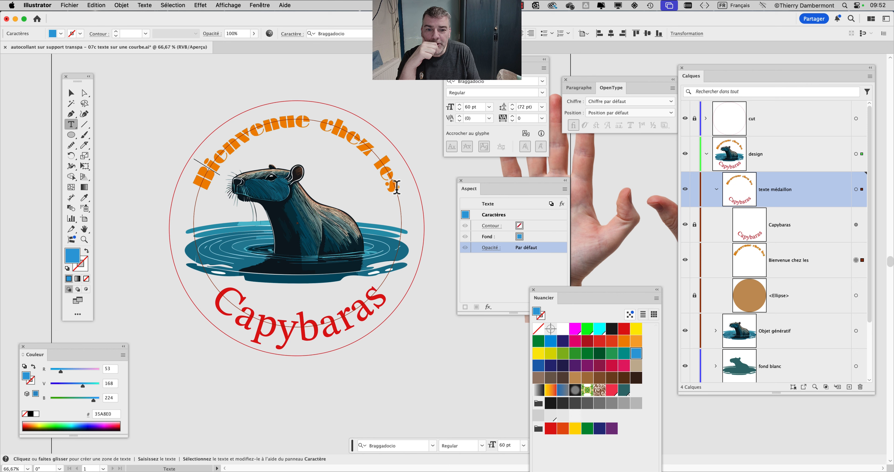
pyautogui.moveTo(397, 187); pyautogui.dragTo(186, 172)
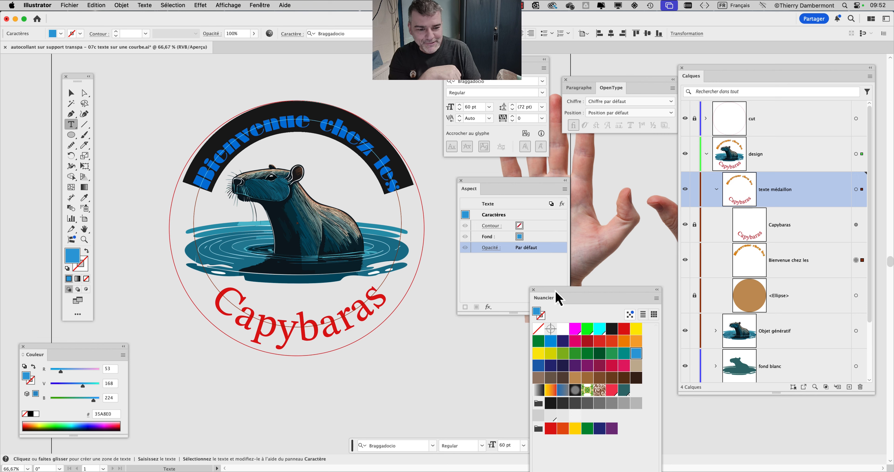
pyautogui.moveTo(558, 298); pyautogui.dragTo(545, 276)
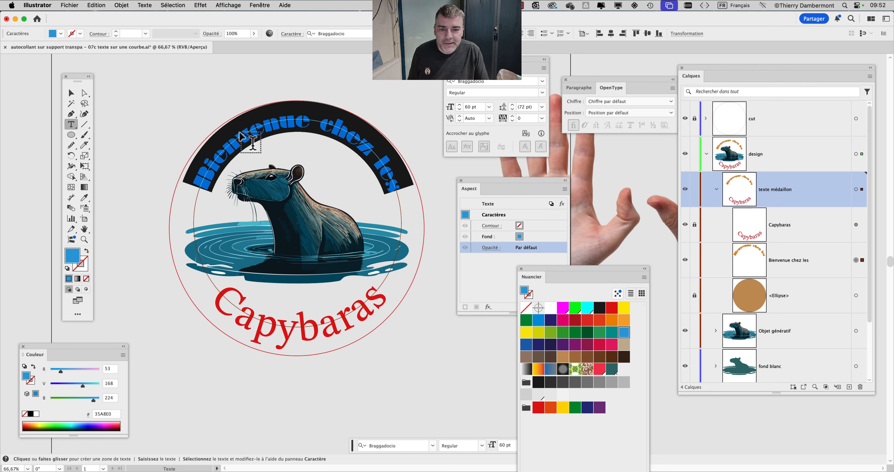
pyautogui.click(71, 93)
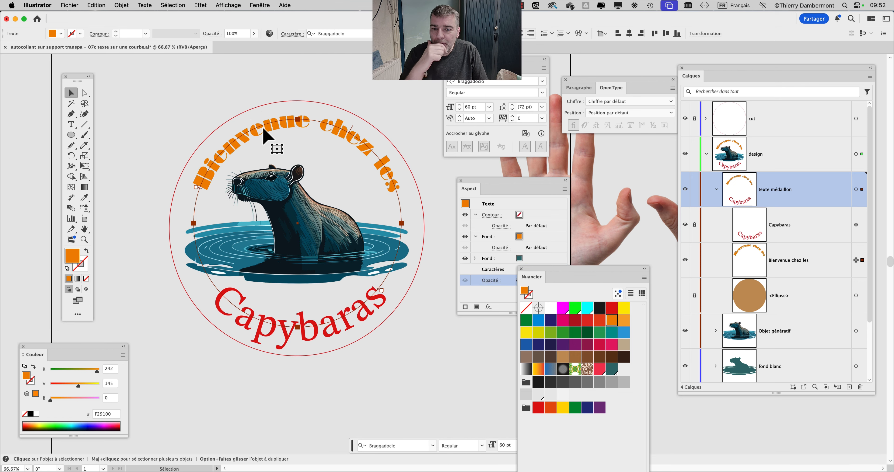
# Step: Change the upper orange fill of the "Bienvenue chez les" text object to blue 35A8E0 and deselect it
pyautogui.click(534, 238)
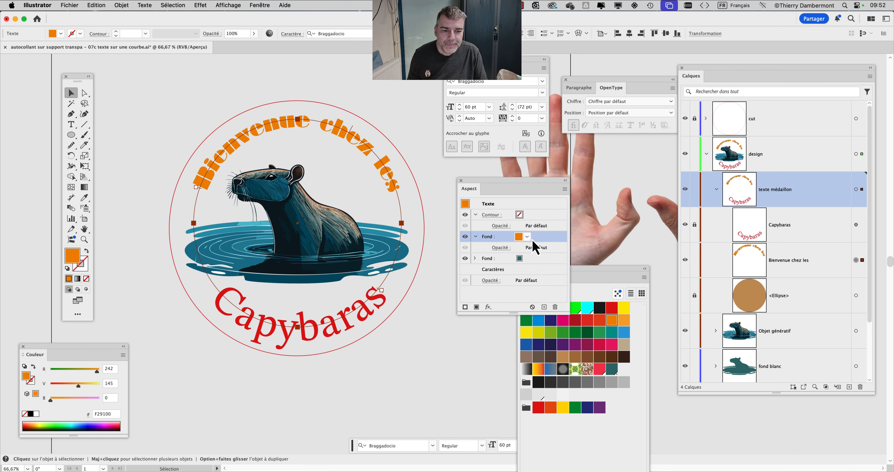
pyautogui.click(624, 332)
pyautogui.click(476, 348)
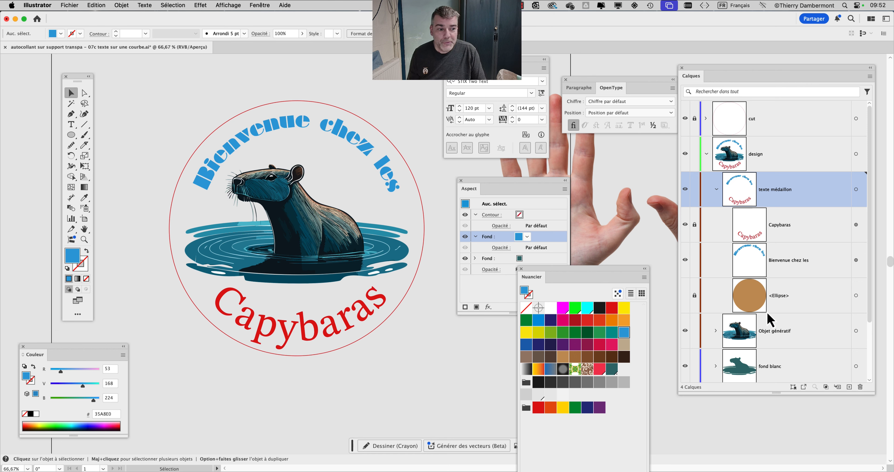
# Step: Collapse the "texte médaillon" and "design" layers and lock the "design" layer
pyautogui.click(717, 191)
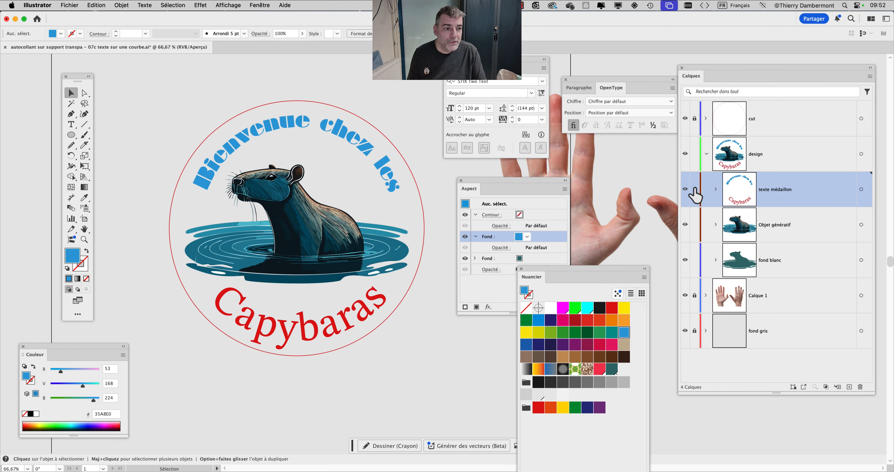
pyautogui.click(707, 153)
pyautogui.click(694, 154)
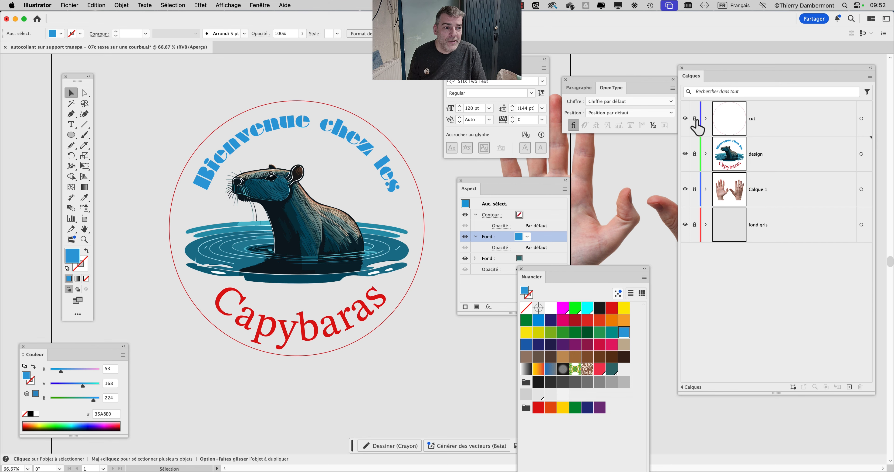
# Step: Unlock the "cut" layer, nudge its cutting circle down by one large increment and deselect it
pyautogui.click(695, 118)
pyautogui.click(862, 119)
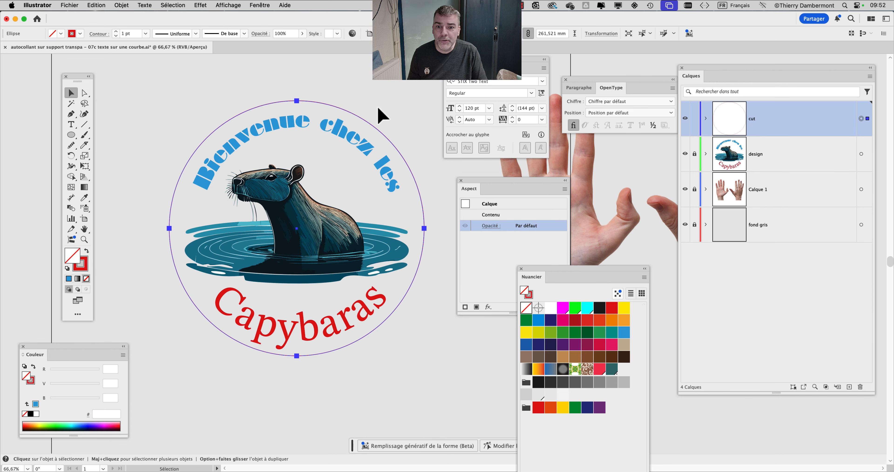
pyautogui.hotkey('shift', 'Down')
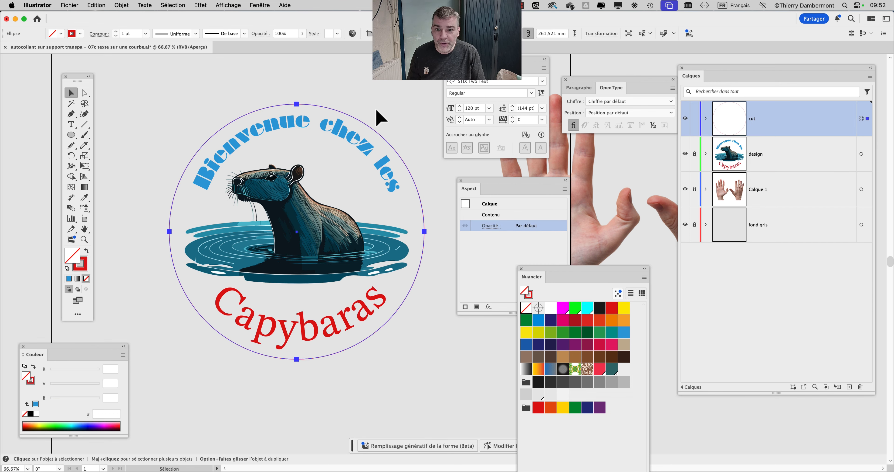
pyautogui.click(374, 94)
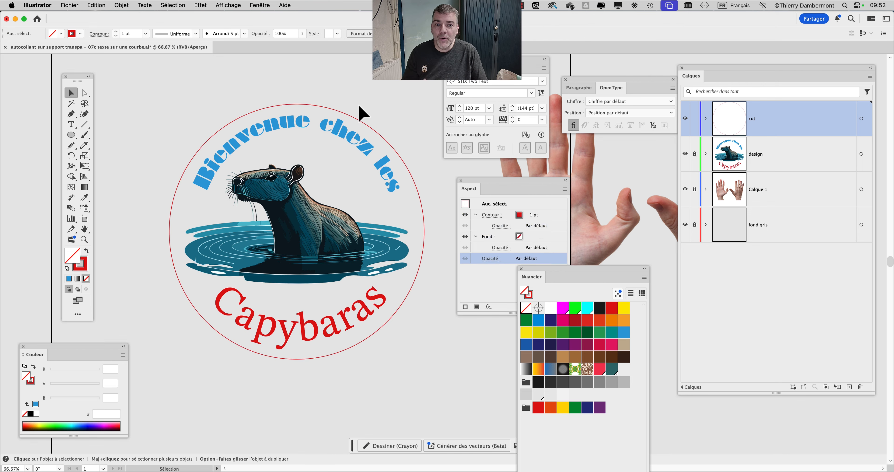
# Step: Save the document as "autocollant sur support transpa - 07d texte sur une courbe.ai" in Illustrator 2020 format
pyautogui.click(70, 5)
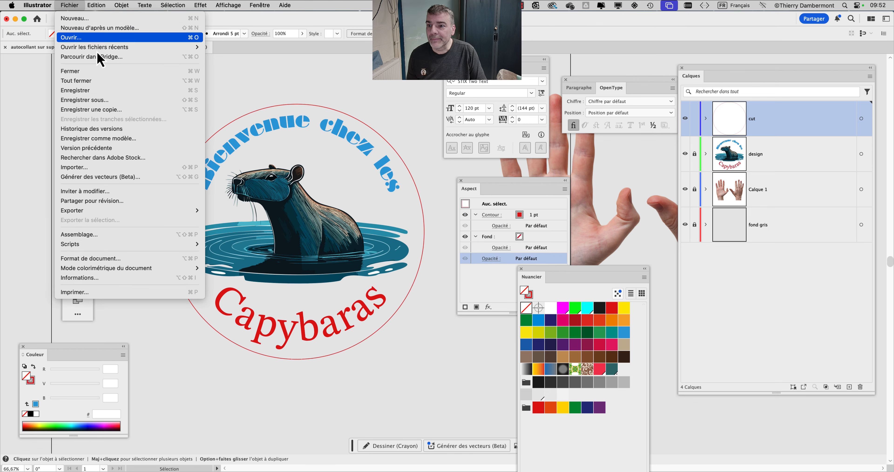
pyautogui.click(84, 100)
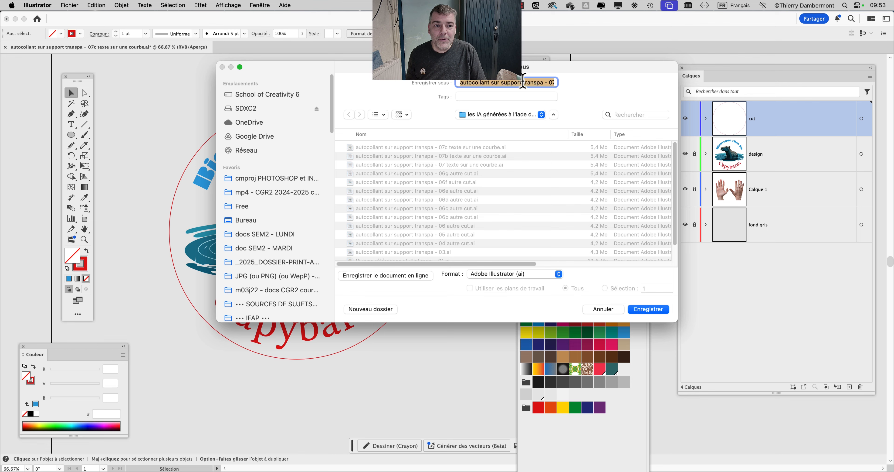
pyautogui.click(532, 82)
pyautogui.press('Down')
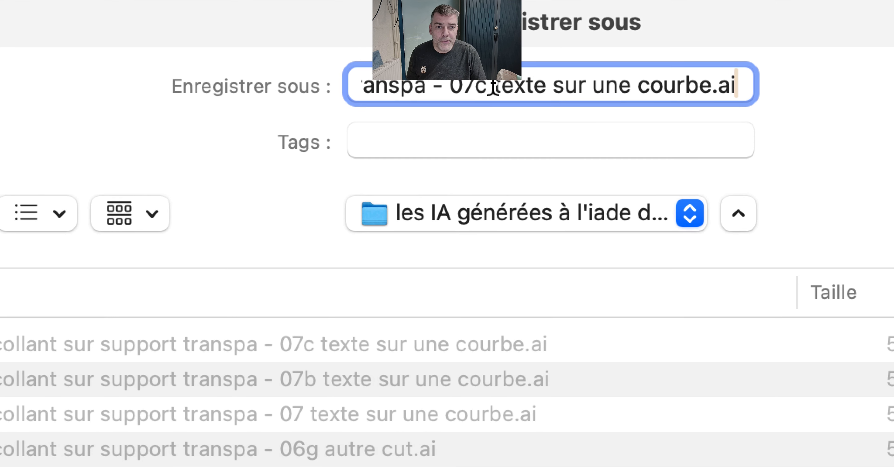
pyautogui.moveTo(490, 90); pyautogui.dragTo(488, 90)
pyautogui.write('d')
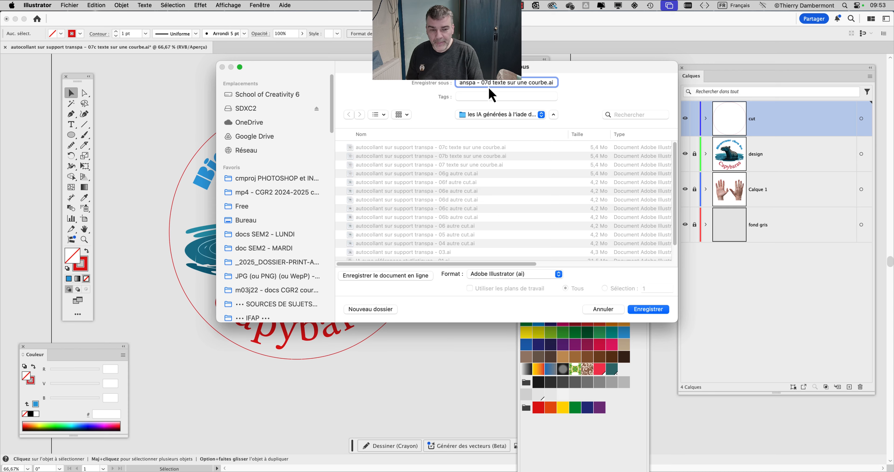
pyautogui.click(652, 309)
pyautogui.click(538, 264)
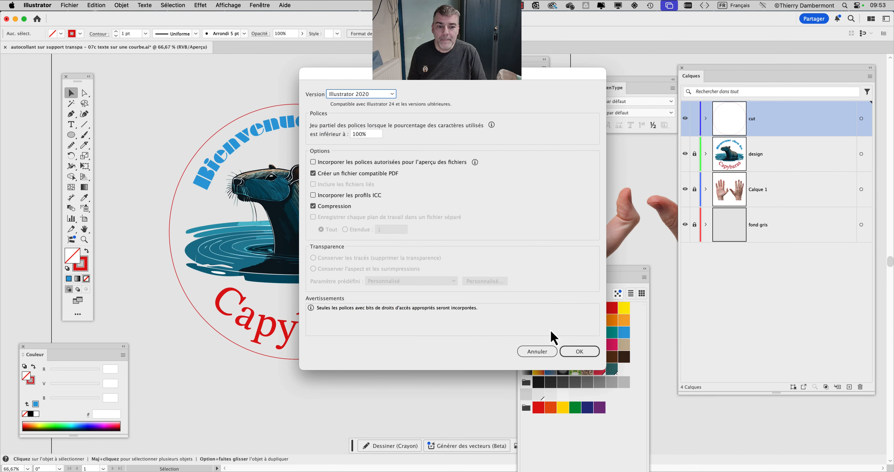
pyautogui.click(577, 354)
# Step: Compare the medallion in outline and preview display, examining the curved texts and their path relative to the cutting circle
pyautogui.press('super+y')
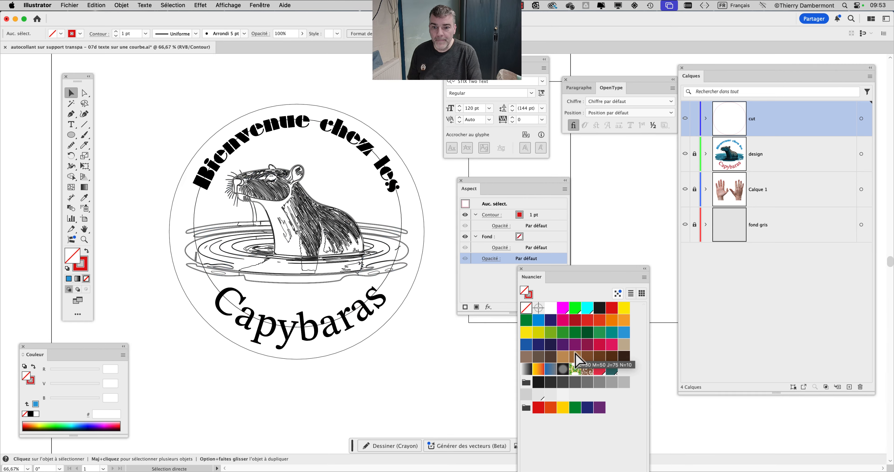
pyautogui.press('super+y')
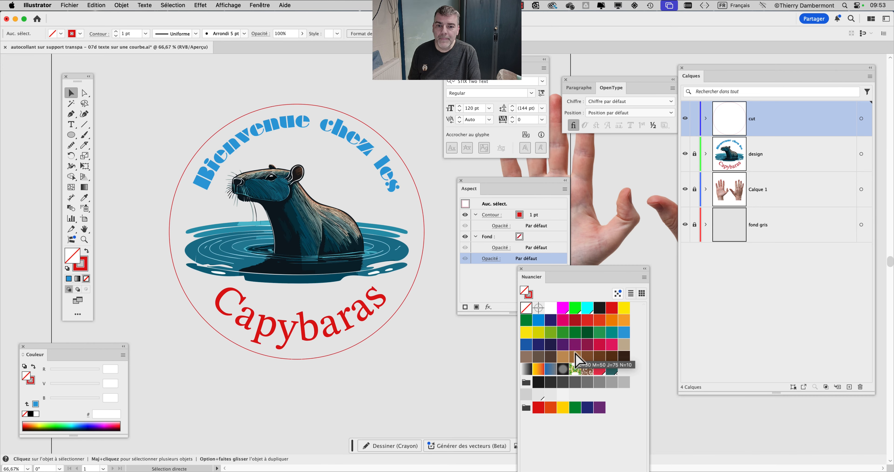
pyautogui.press('super+y')
pyautogui.press('super+y')
pyautogui.press('super+y')
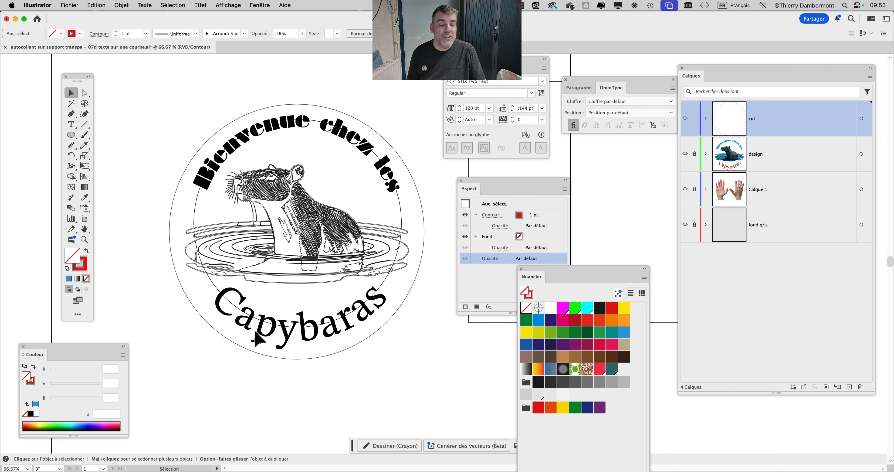
pyautogui.scroll(1, 256, 330)
pyautogui.scroll(1, 259, 340)
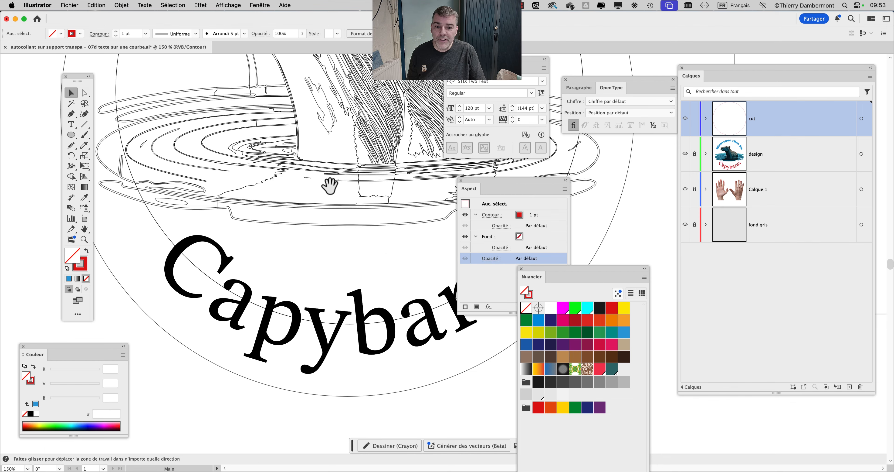
pyautogui.moveTo(333, 185); pyautogui.dragTo(313, 374)
pyautogui.scroll(-1, 313, 374)
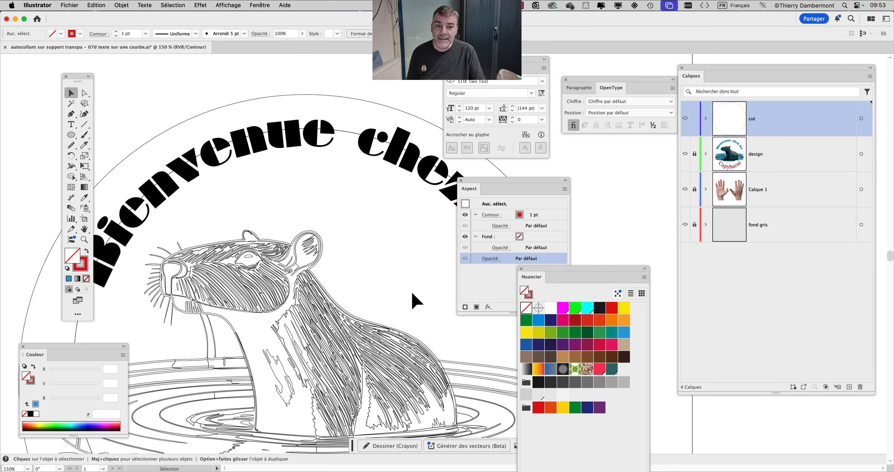
pyautogui.scroll(-1, 415, 307)
pyautogui.scroll(-3, 382, 278)
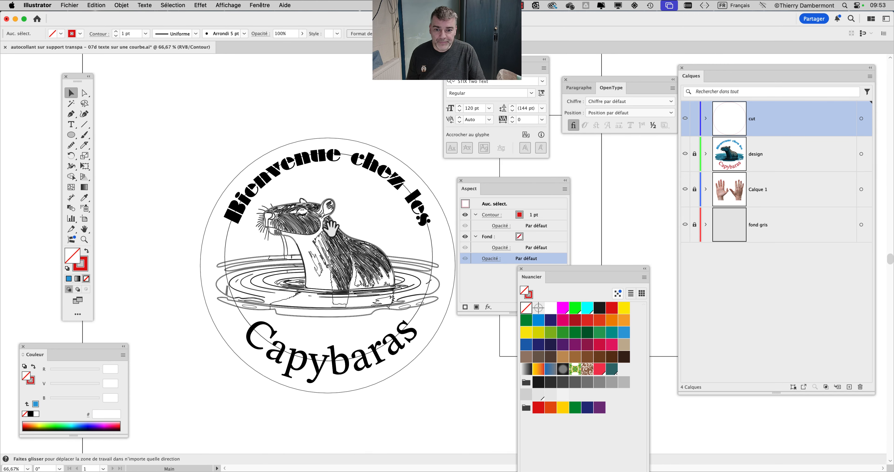
pyautogui.press('super+y')
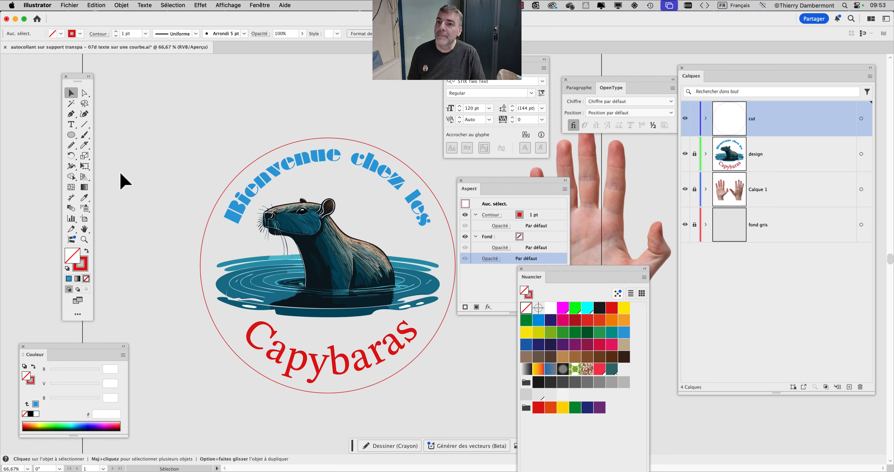
pyautogui.press('super+y')
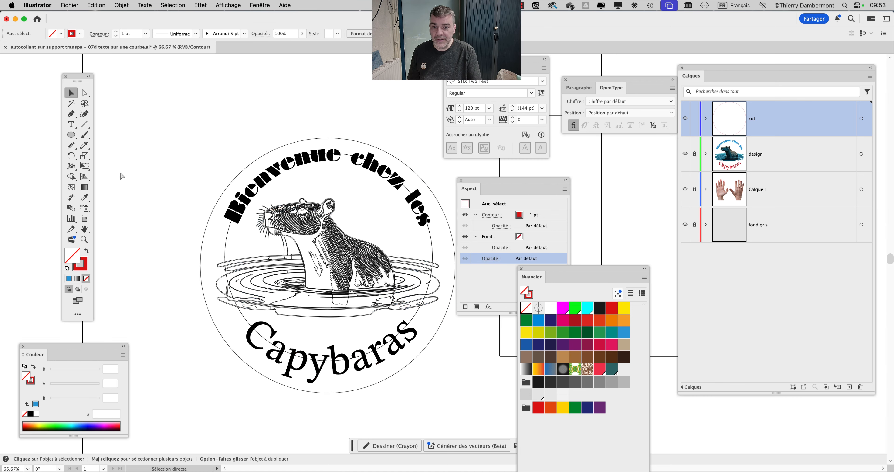
pyautogui.press('super+y')
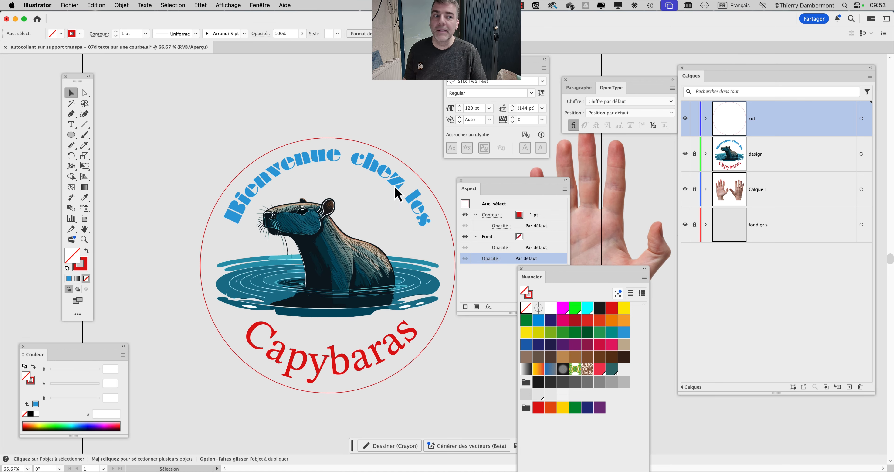